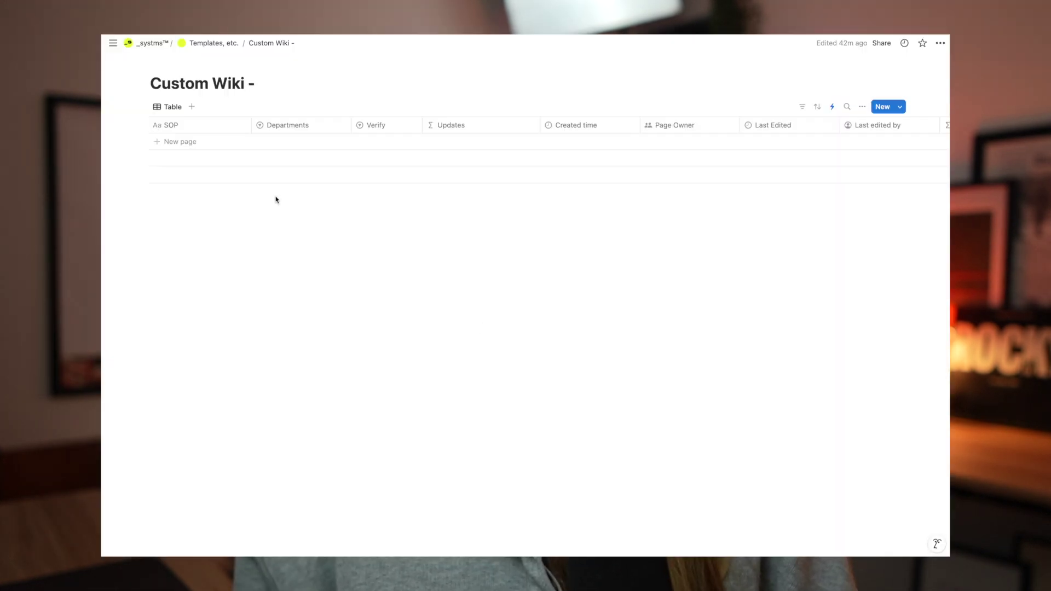
Add a Sample Doc A row to the wiki table and open it as a page.
{"action": "left_click", "coordinate": [206, 142]}
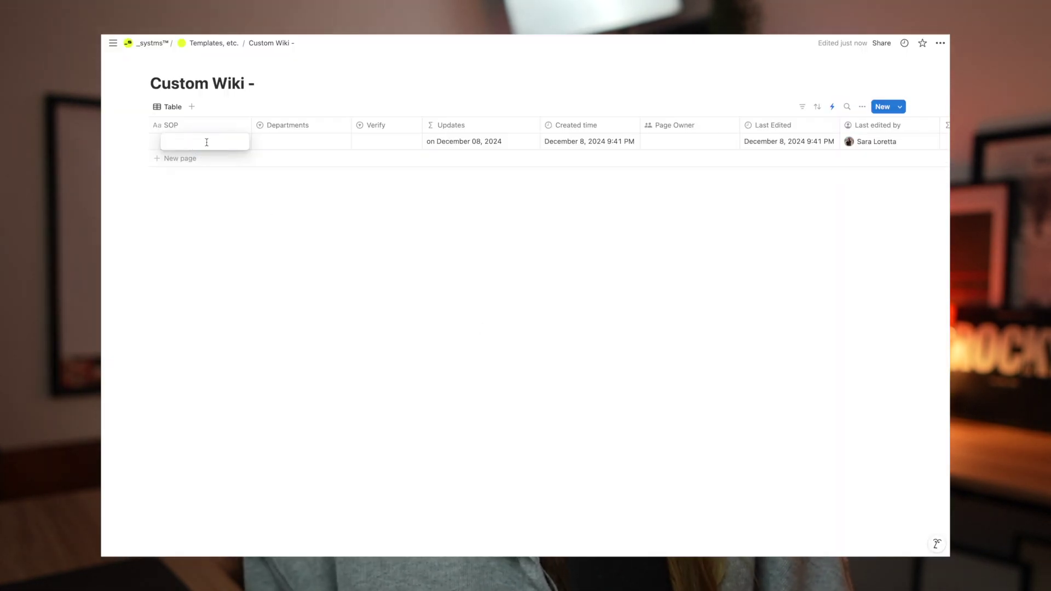
{"action": "type", "text": "Sample Doc"}
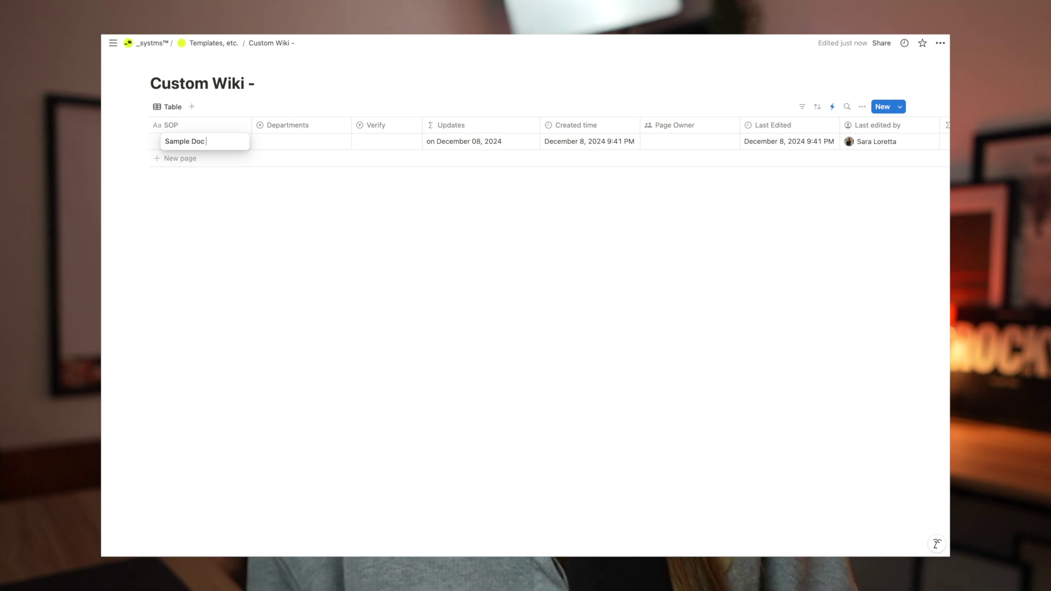
{"action": "type", "text": " A"}
{"action": "left_click", "coordinate": [227, 141]}
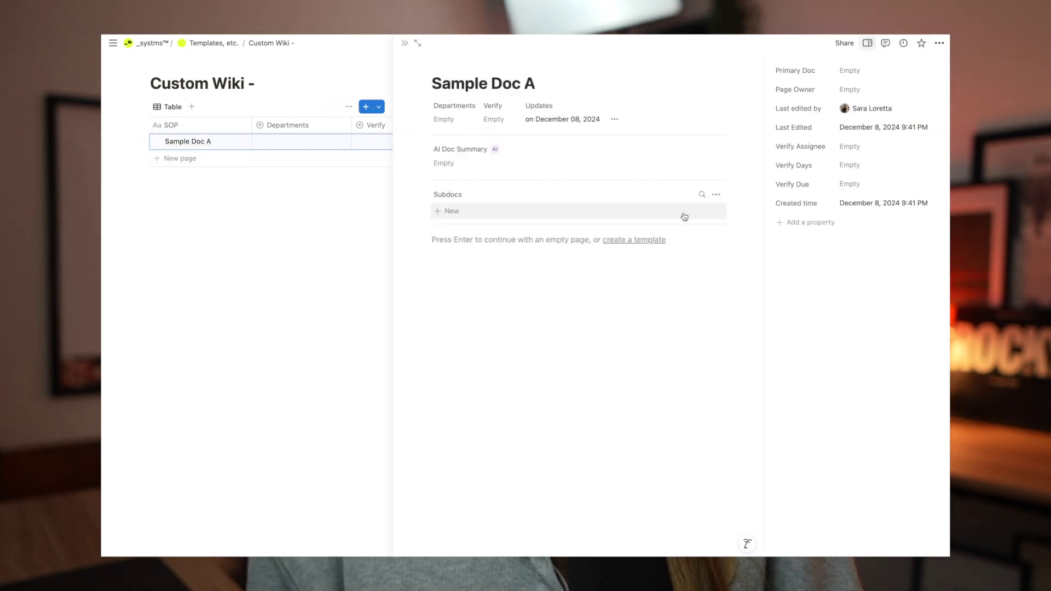
Set Sample Doc A's department to Marketing, Verify to For 30 Days, and Page Owner to yourself.
{"action": "left_click", "coordinate": [467, 152]}
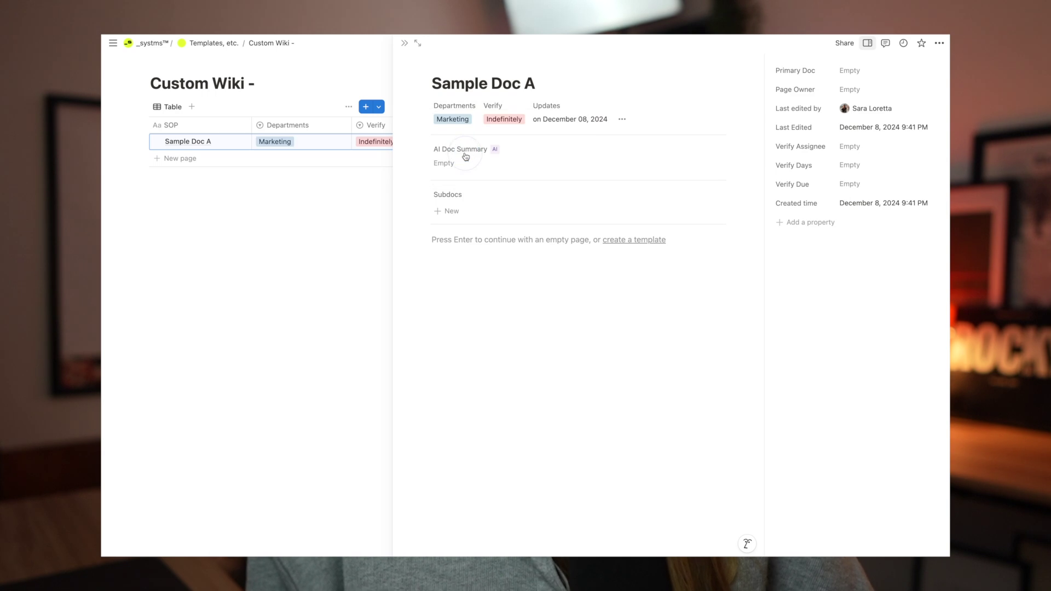
{"action": "left_click", "coordinate": [499, 126]}
{"action": "left_click", "coordinate": [504, 149]}
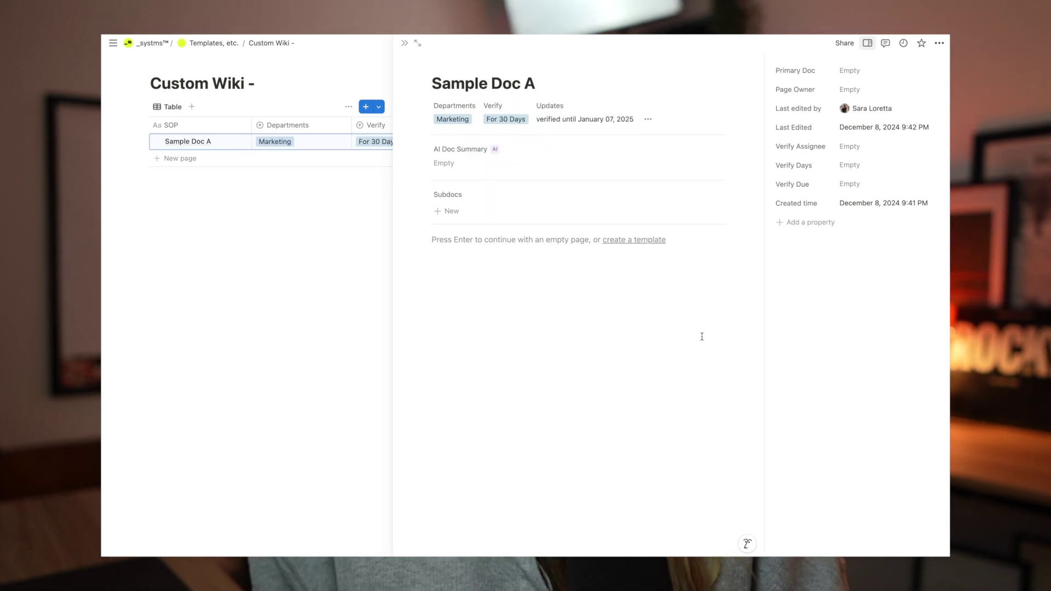
{"action": "left_click", "coordinate": [841, 88]}
{"action": "left_click", "coordinate": [867, 121]}
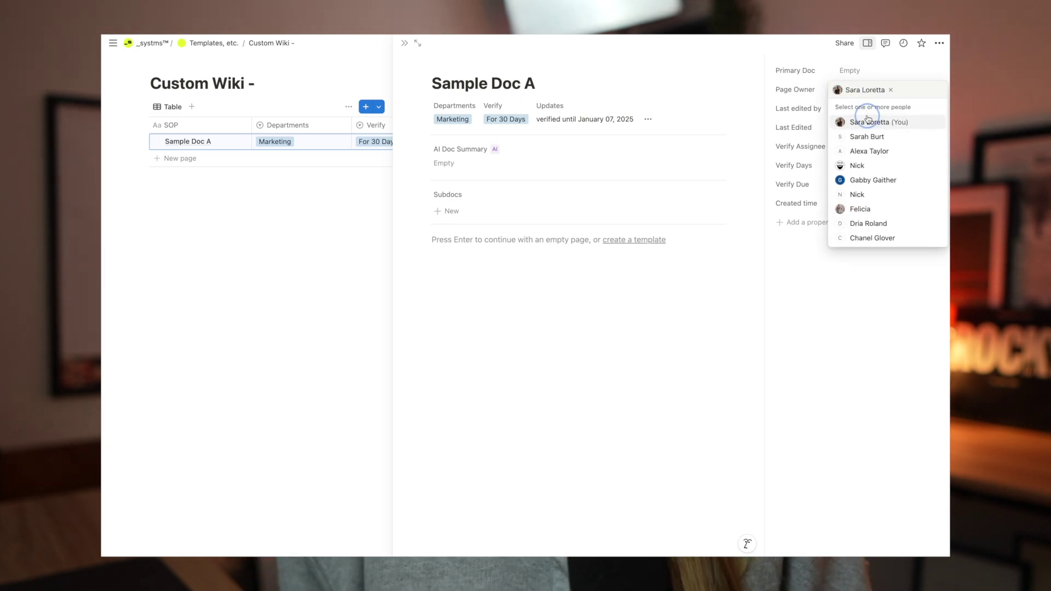
{"action": "left_click", "coordinate": [870, 73]}
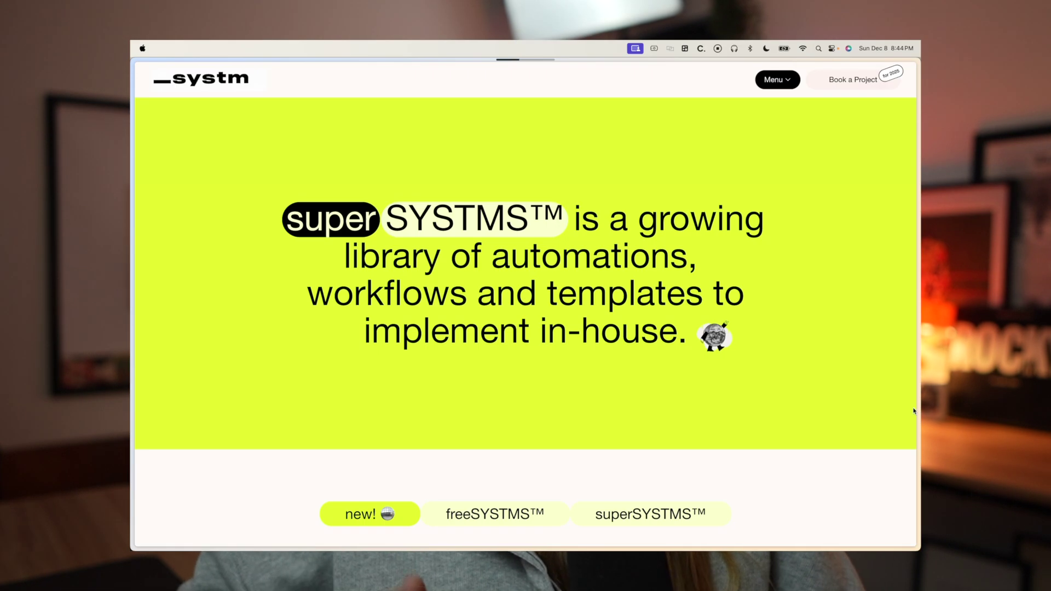
Open the Custom Wiki Using Notion Databases & Layouts page on _systms and scroll to its setup steps.
{"action": "scroll", "coordinate": [824, 413], "scroll_direction": "down", "scroll_amount": 10}
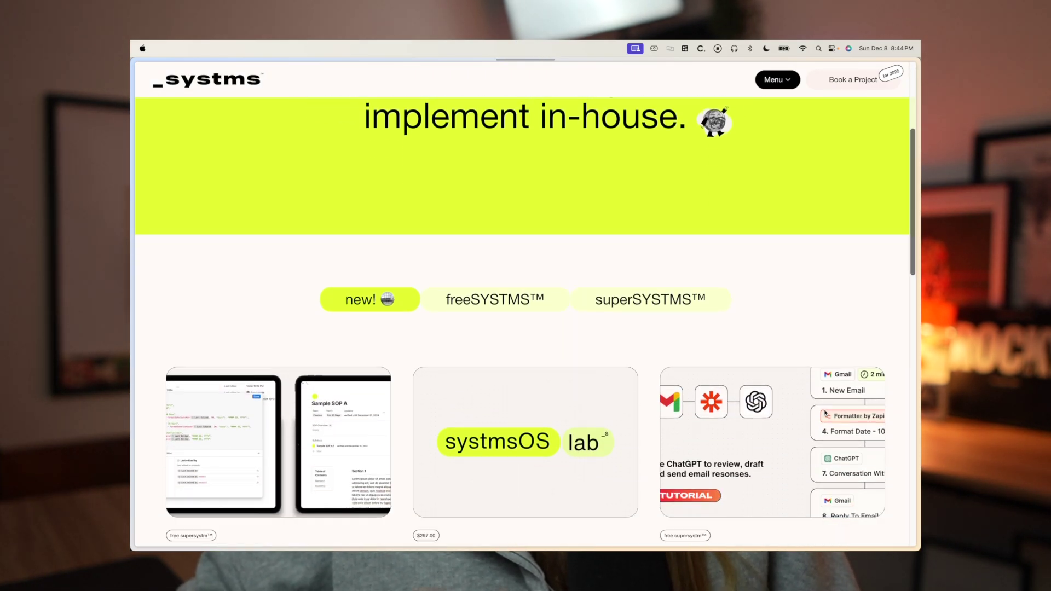
{"action": "left_click", "coordinate": [356, 400]}
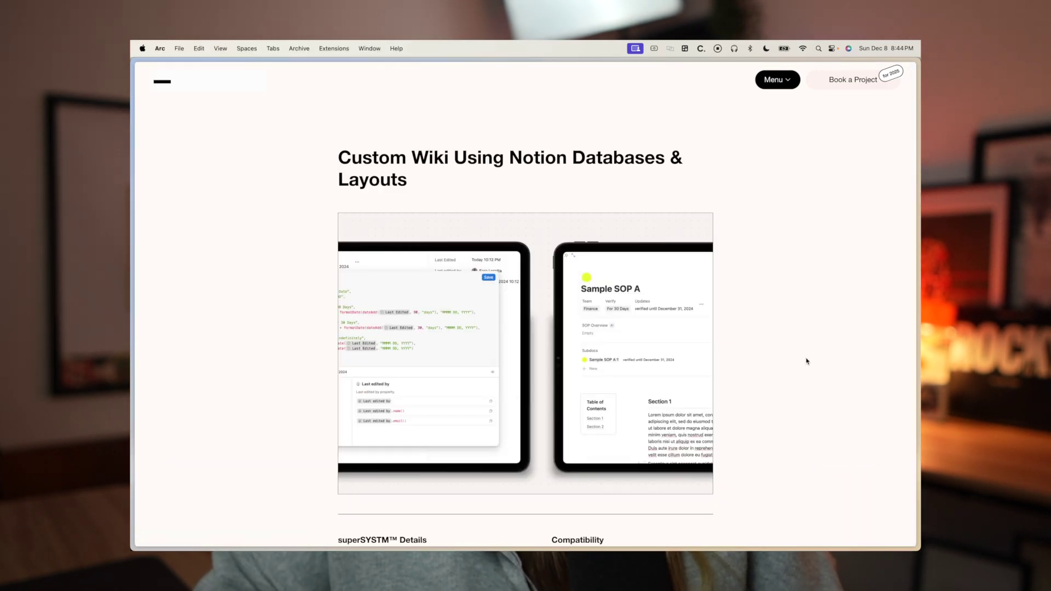
{"action": "scroll", "coordinate": [792, 366], "scroll_direction": "down", "scroll_amount": 3}
{"action": "scroll", "coordinate": [790, 366], "scroll_direction": "down", "scroll_amount": 10}
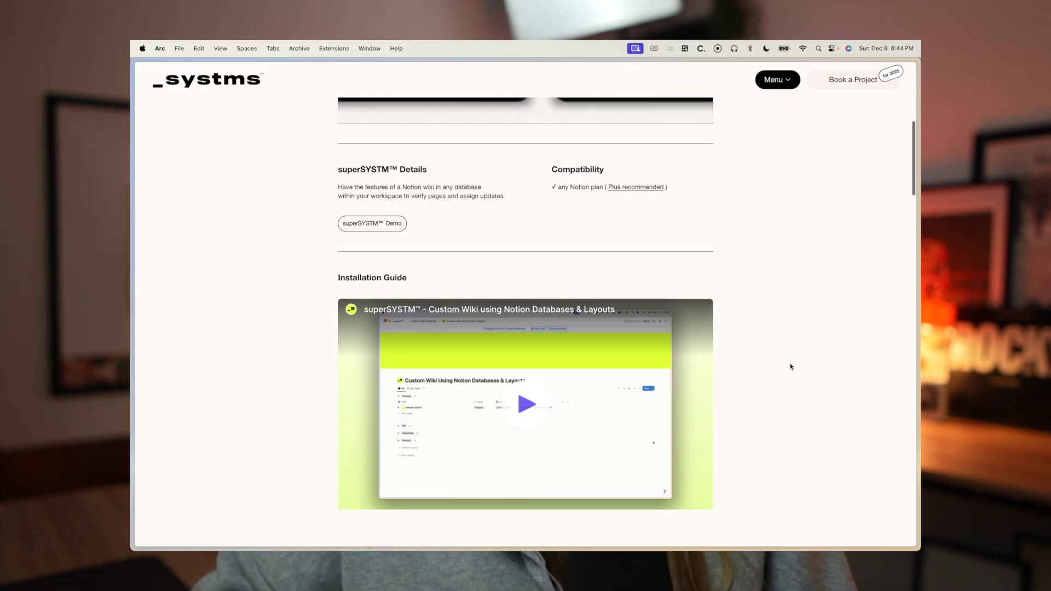
{"action": "scroll", "coordinate": [789, 364], "scroll_direction": "down", "scroll_amount": 8}
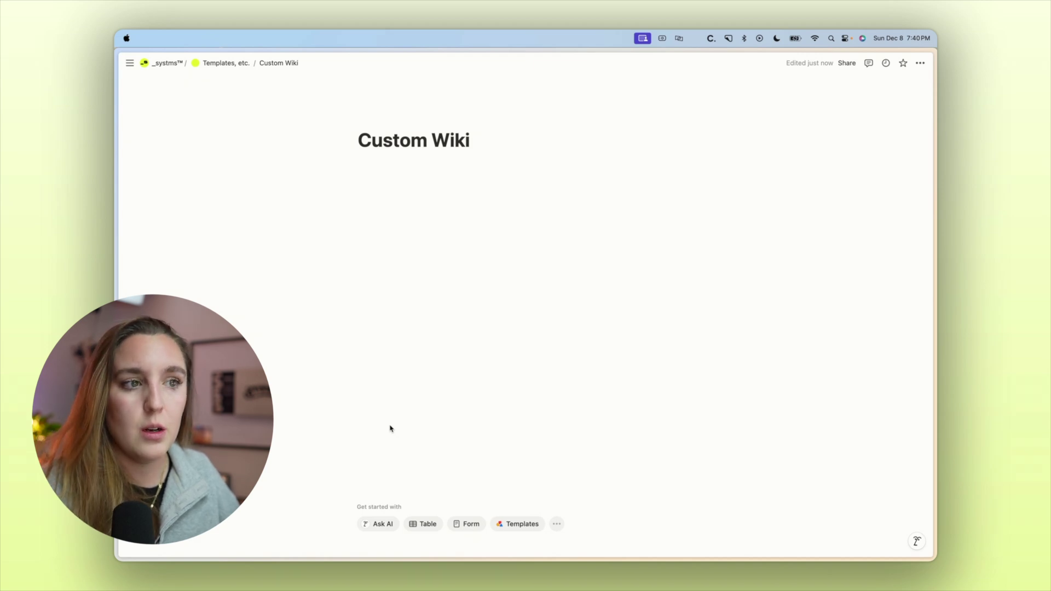
Insert a new blank table database into the empty Custom Wiki page.
{"action": "left_click", "coordinate": [389, 425]}
{"action": "left_click", "coordinate": [424, 524]}
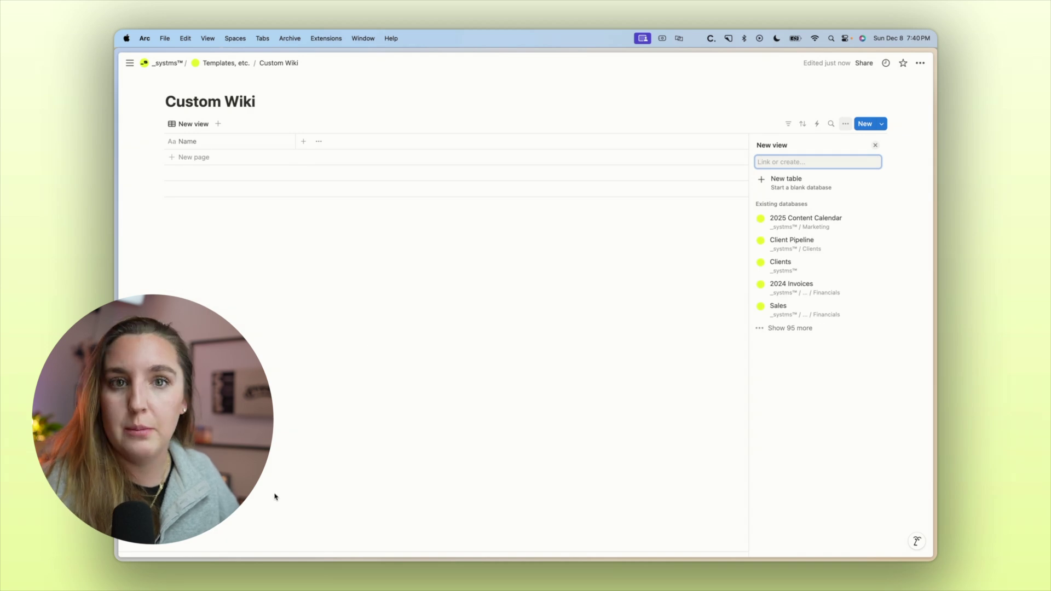
{"action": "left_click", "coordinate": [249, 500]}
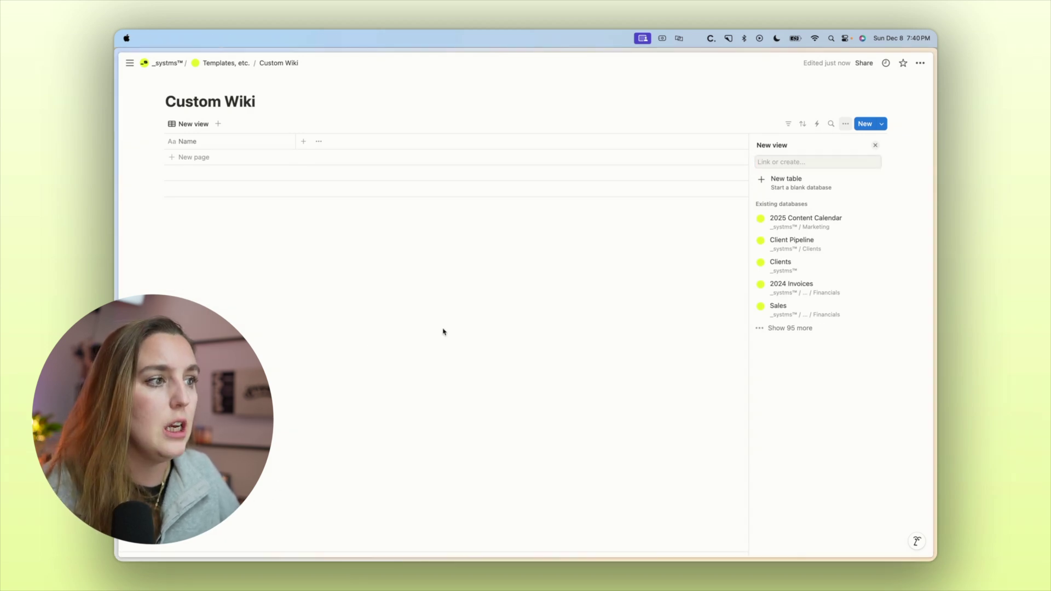
{"action": "left_click", "coordinate": [786, 183]}
{"action": "left_click", "coordinate": [786, 182]}
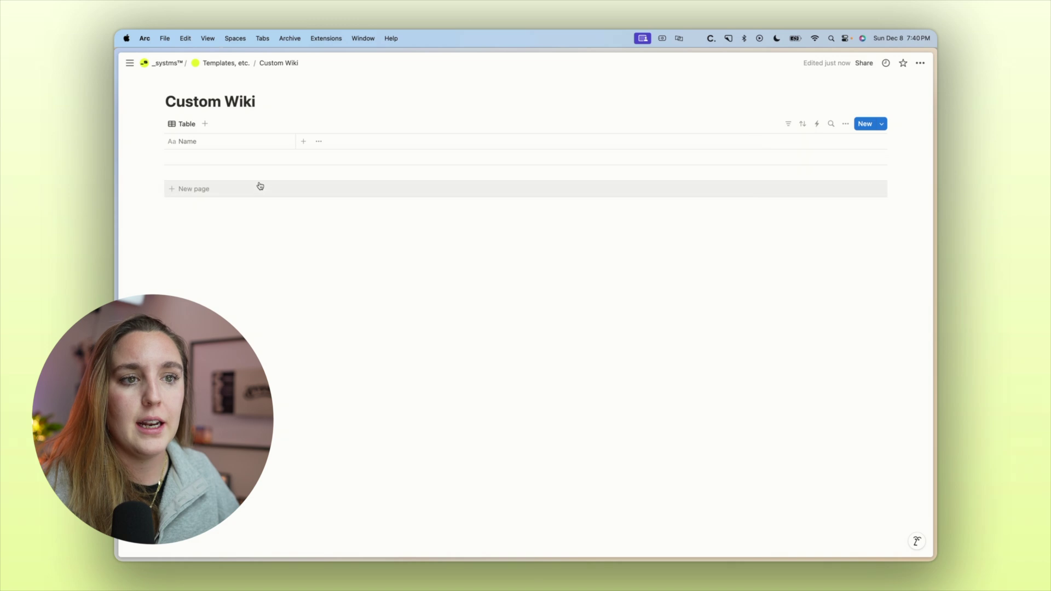
Rename the title column to SOP and the select property to Departments.
{"action": "left_click", "coordinate": [227, 143]}
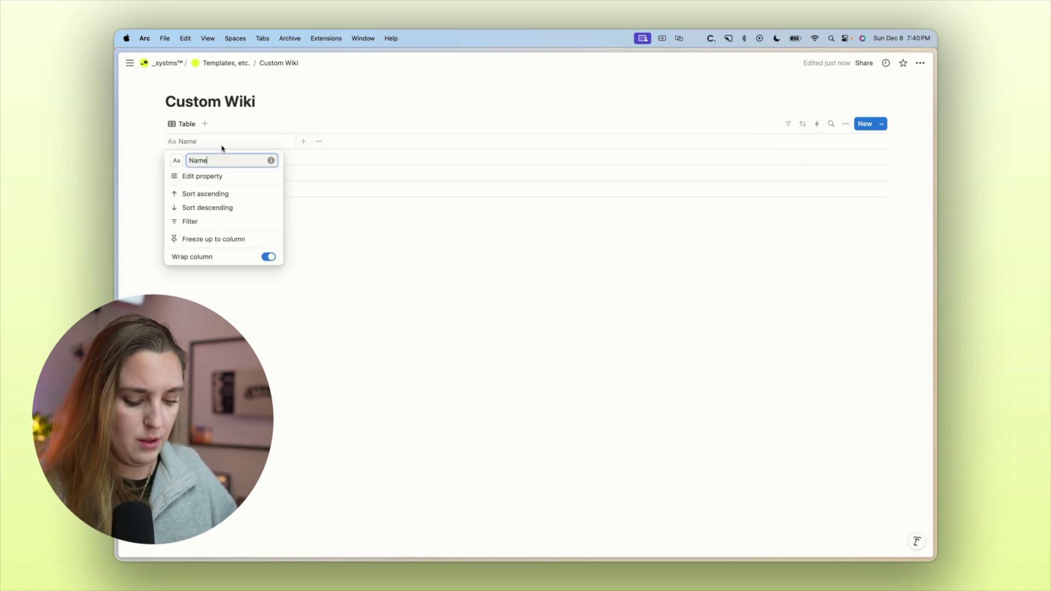
{"action": "type", "text": "SOP"}
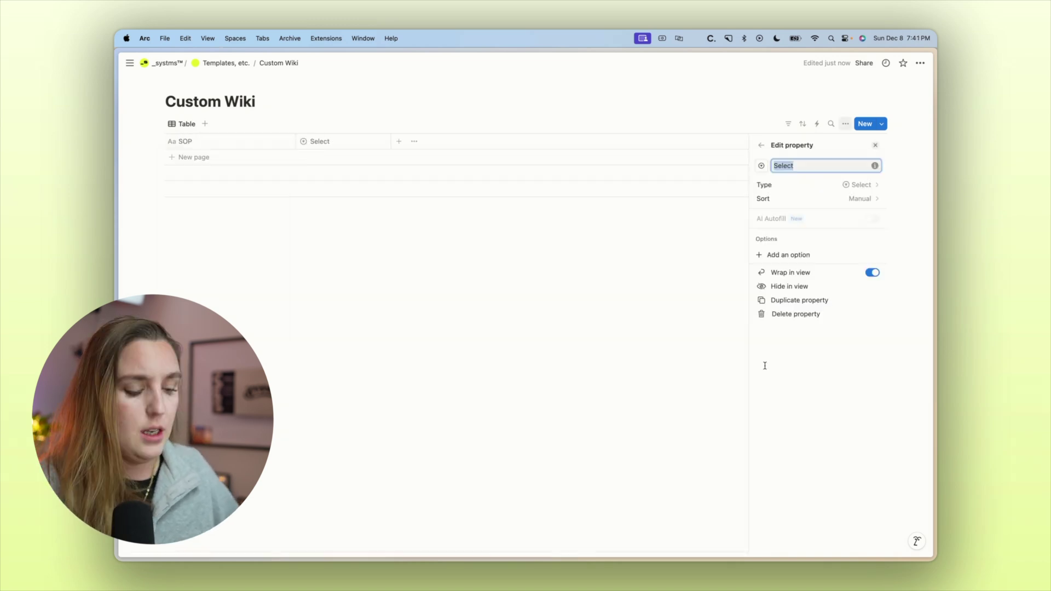
{"action": "type", "text": "Depa"}
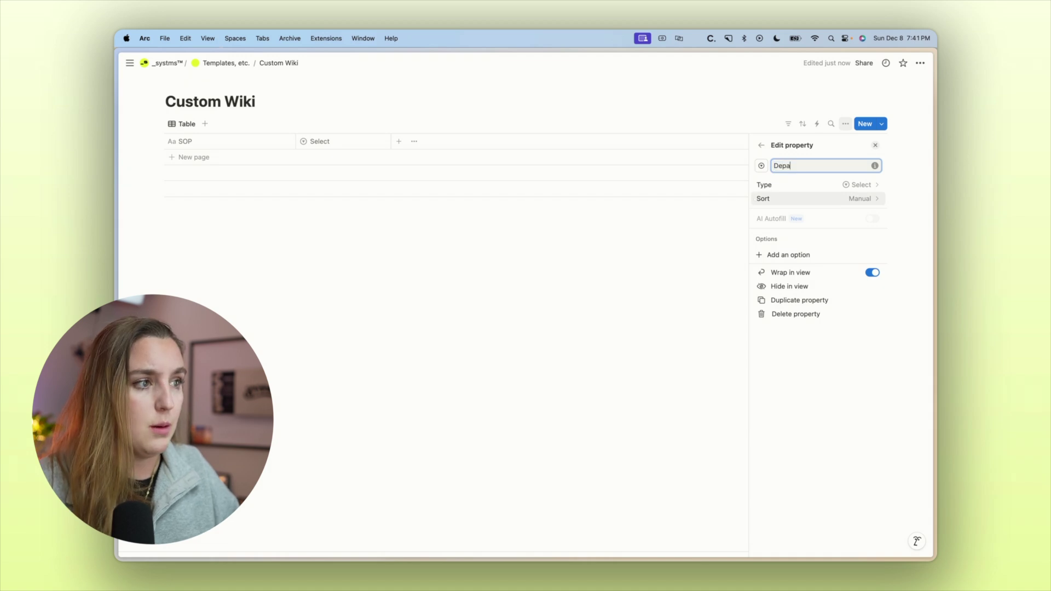
{"action": "type", "text": "rtments"}
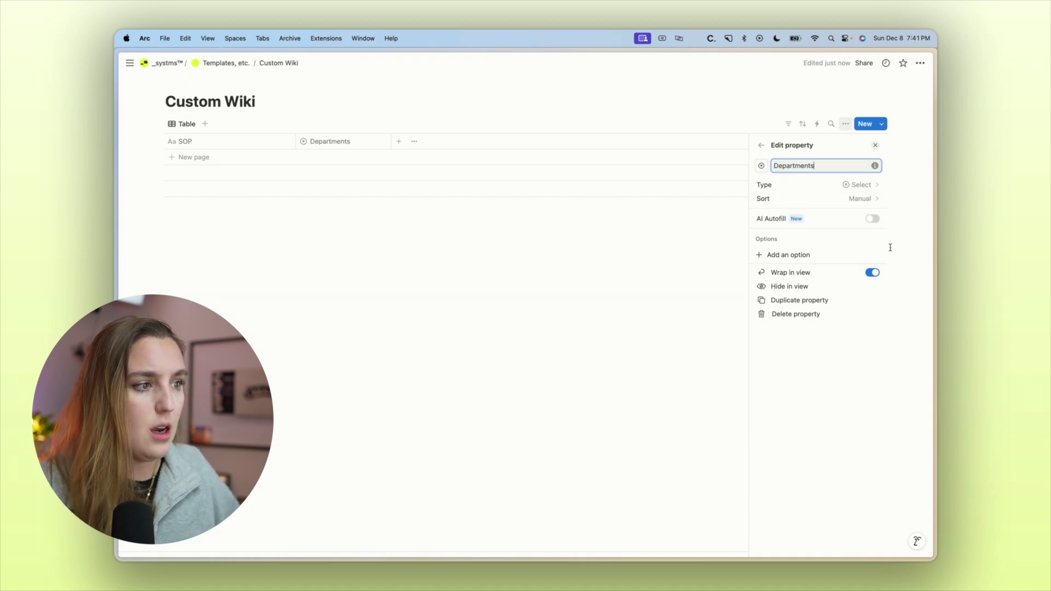
Give the Departments property the options IT and Marketing.
{"action": "left_click", "coordinate": [816, 255]}
{"action": "type", "text": "IT"}
{"action": "key", "text": "Return"}
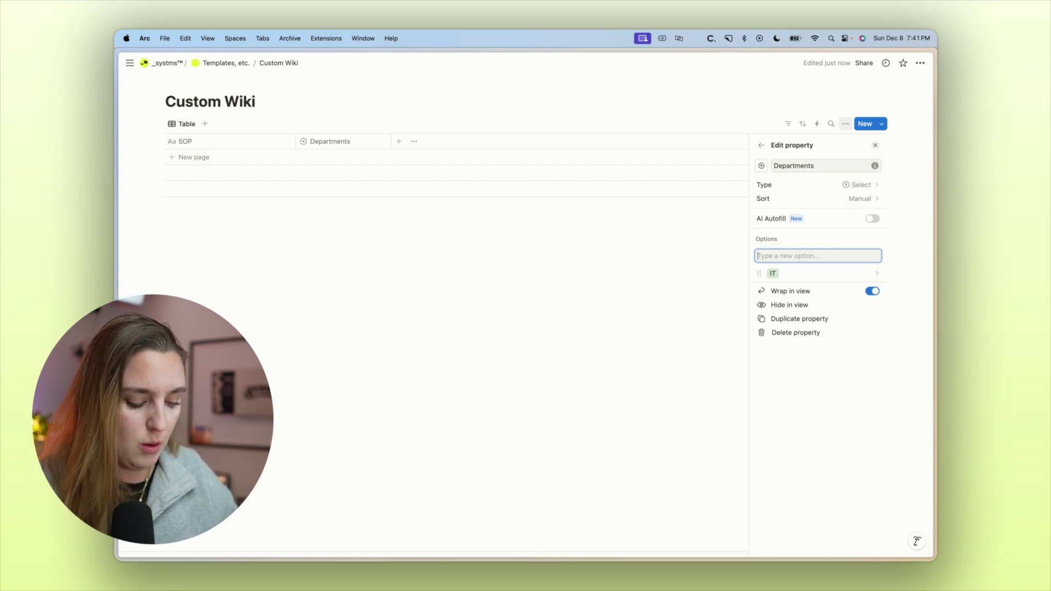
{"action": "type", "text": "Marketing"}
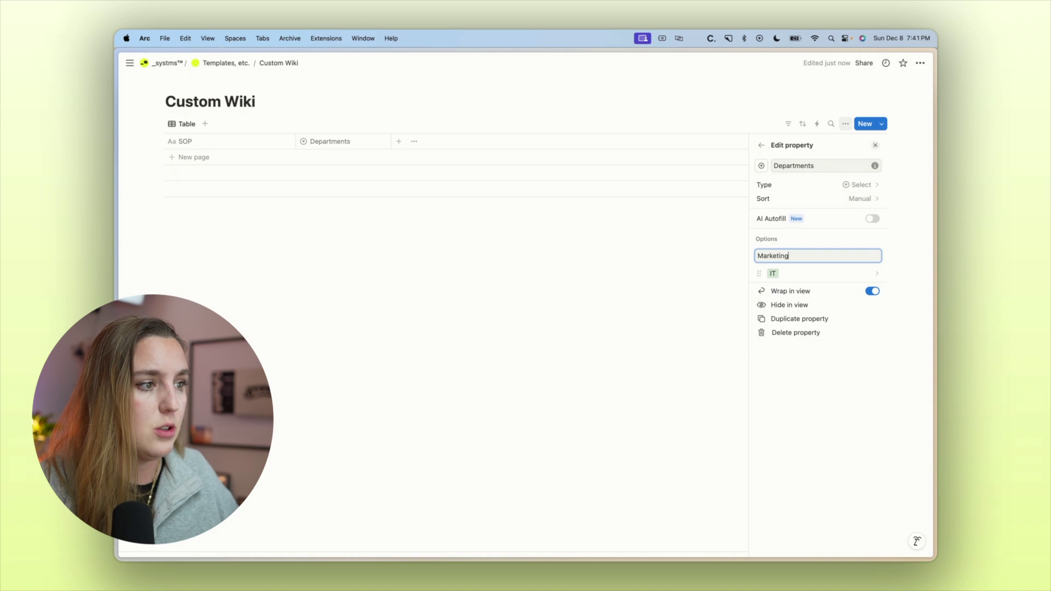
{"action": "key", "text": "Return"}
{"action": "left_click", "coordinate": [399, 141]}
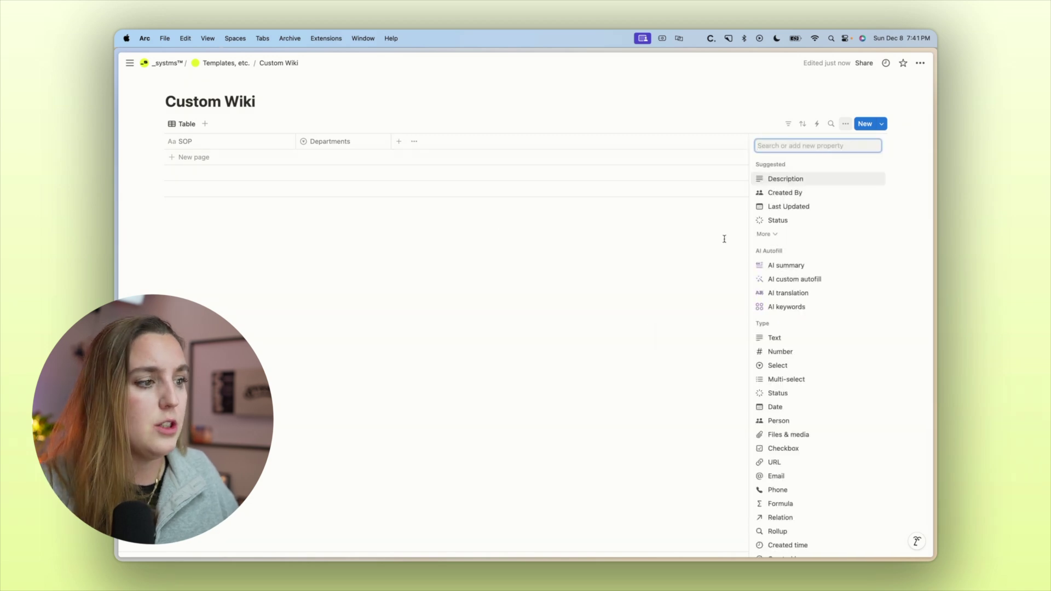
Add a Verify select property with options For 30 Days and For 90 Days.
{"action": "left_click", "coordinate": [765, 363]}
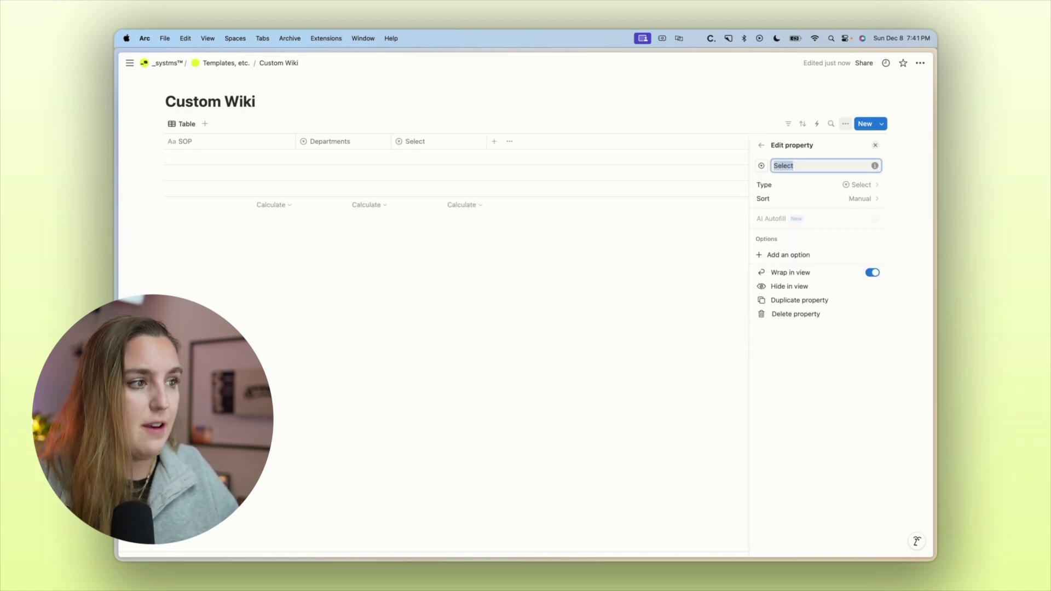
{"action": "type", "text": "Verify"}
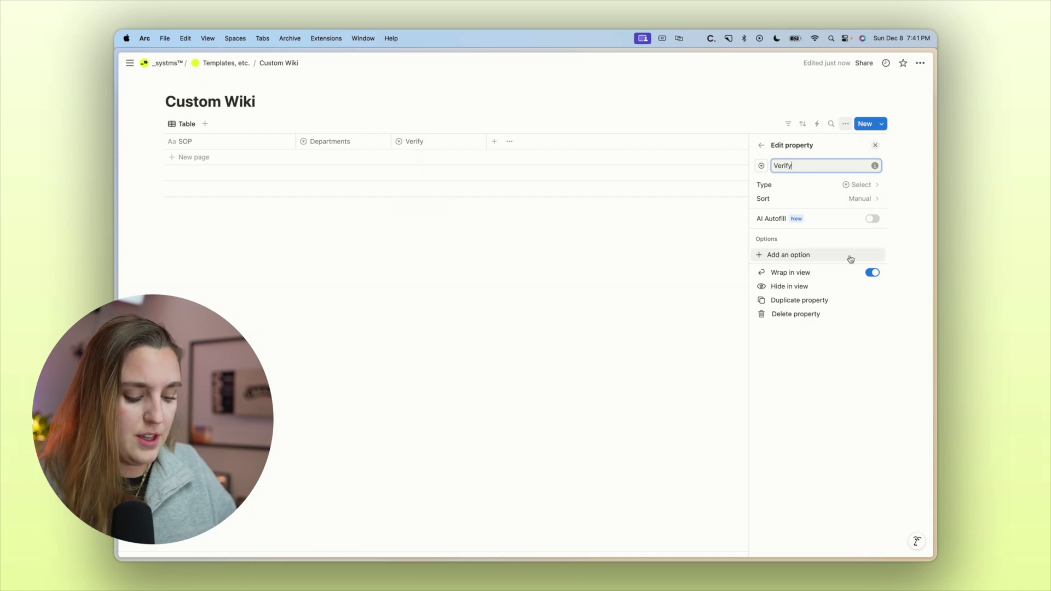
{"action": "left_click", "coordinate": [850, 258]}
{"action": "type", "text": "For 30 Days"}
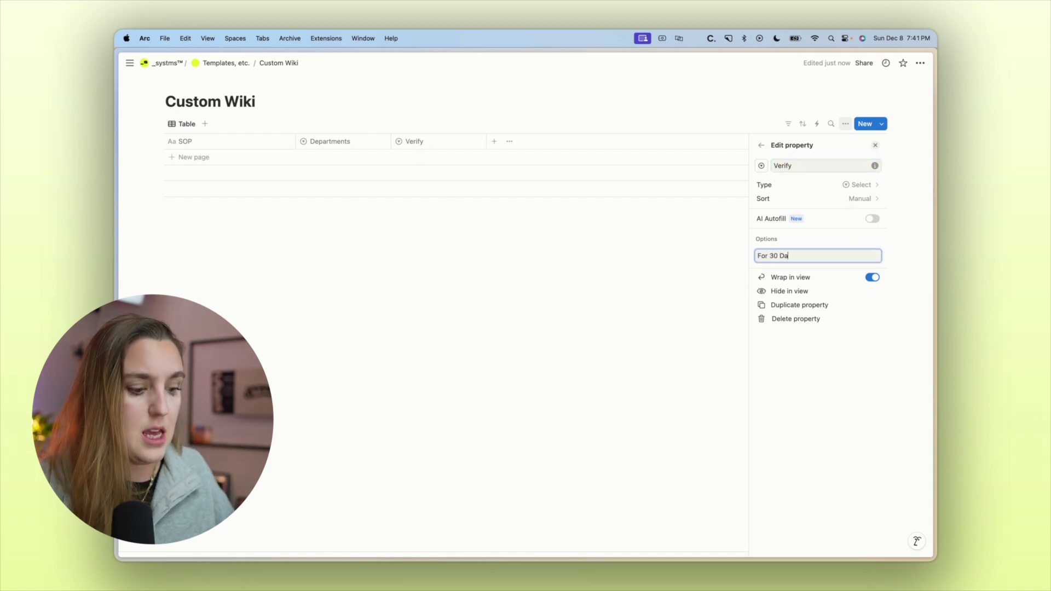
{"action": "key", "text": "Return"}
{"action": "type", "text": "D"}
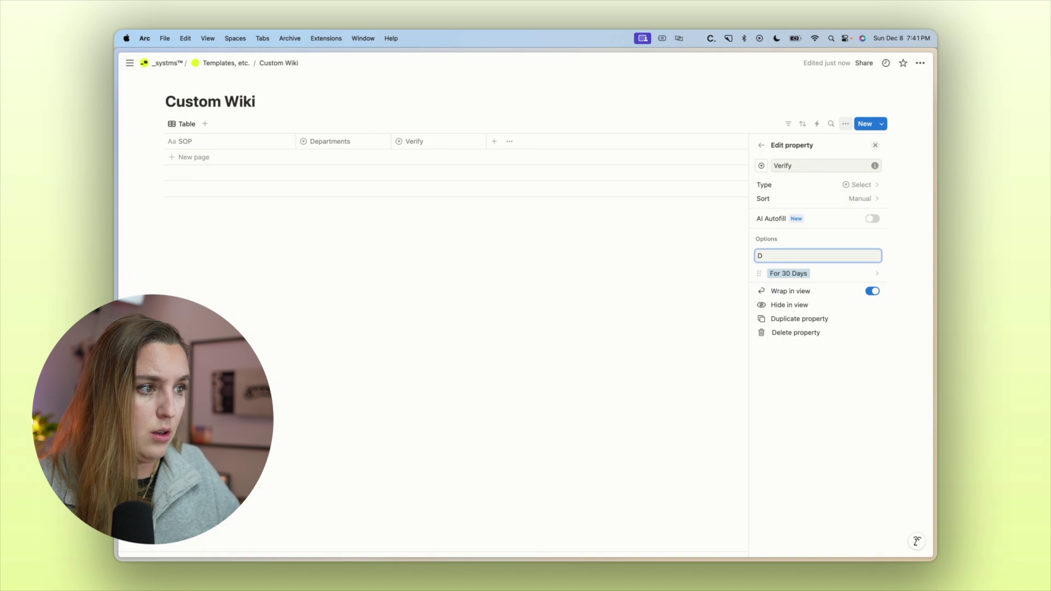
{"action": "type", "text": "FFor 90 Days"}
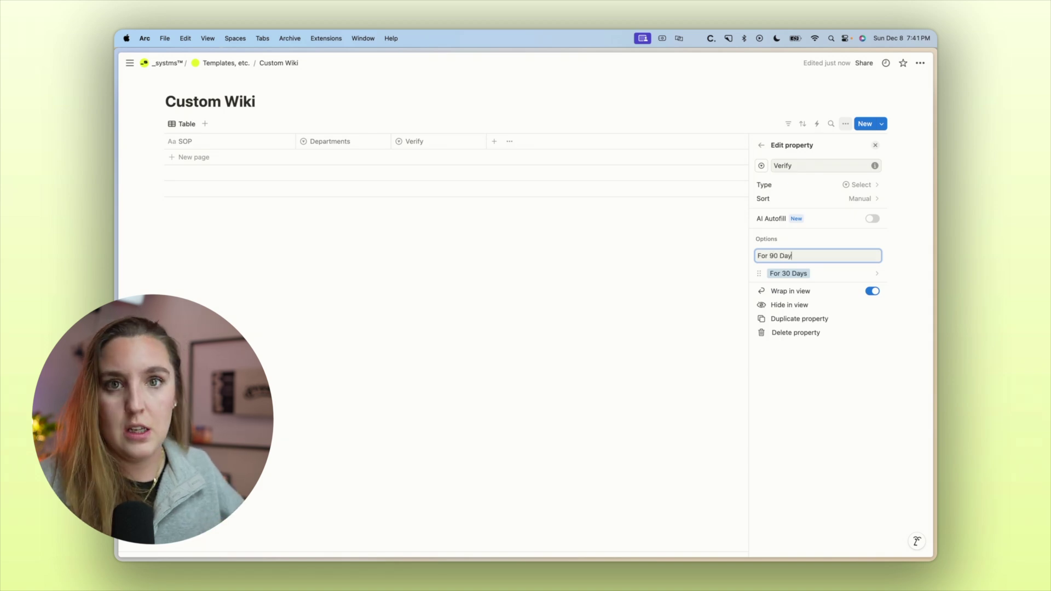
{"action": "key", "text": "Return"}
Add Out of Date and Indefinitely options to Verify, placing Indefinitely below For 90 Days.
{"action": "type", "text": "Out"}
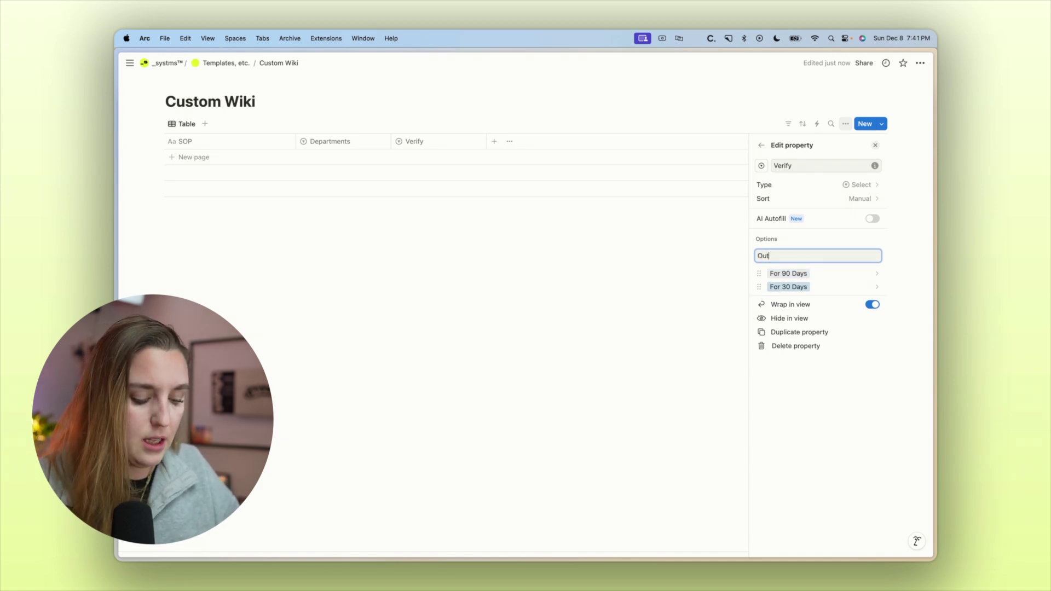
{"action": "type", "text": " of Date"}
{"action": "key", "text": "Return"}
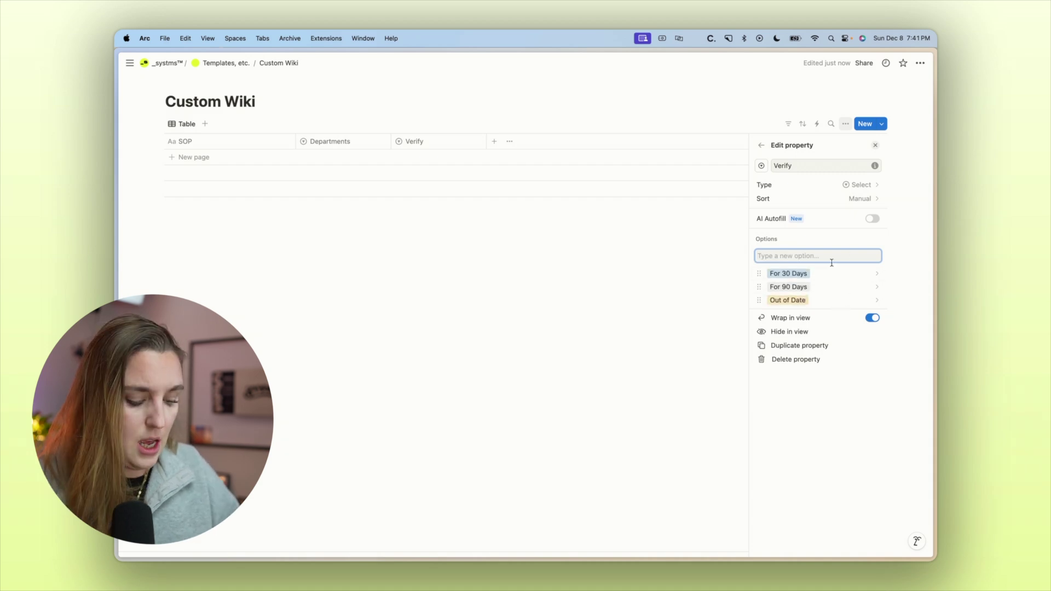
{"action": "type", "text": "Indefinitely"}
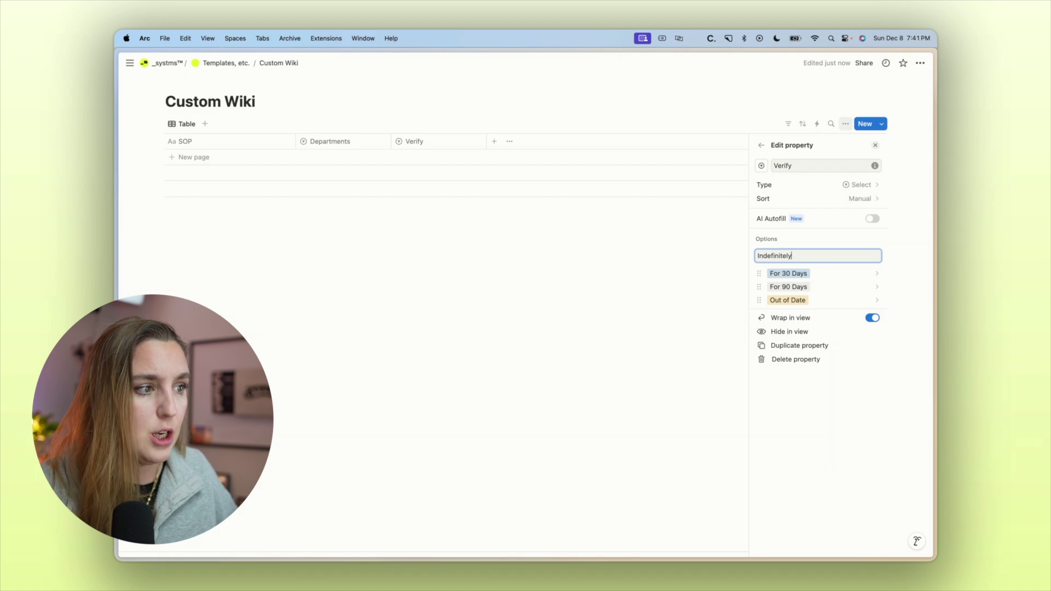
{"action": "key", "text": "Return"}
{"action": "left_click_drag", "start_coordinate": [828, 274], "coordinate": [831, 301]}
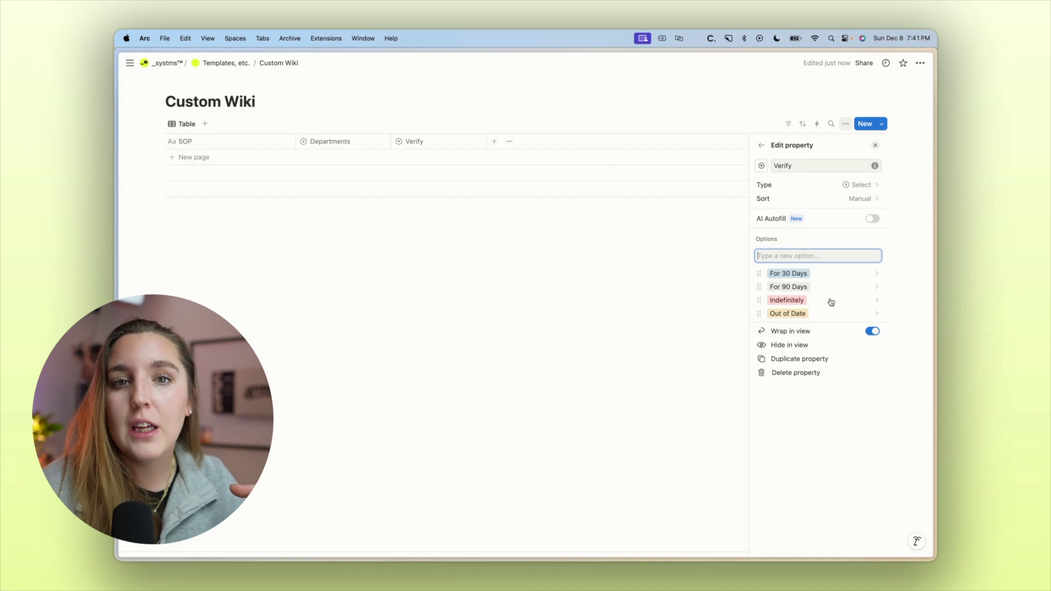
{"action": "left_click", "coordinate": [494, 142]}
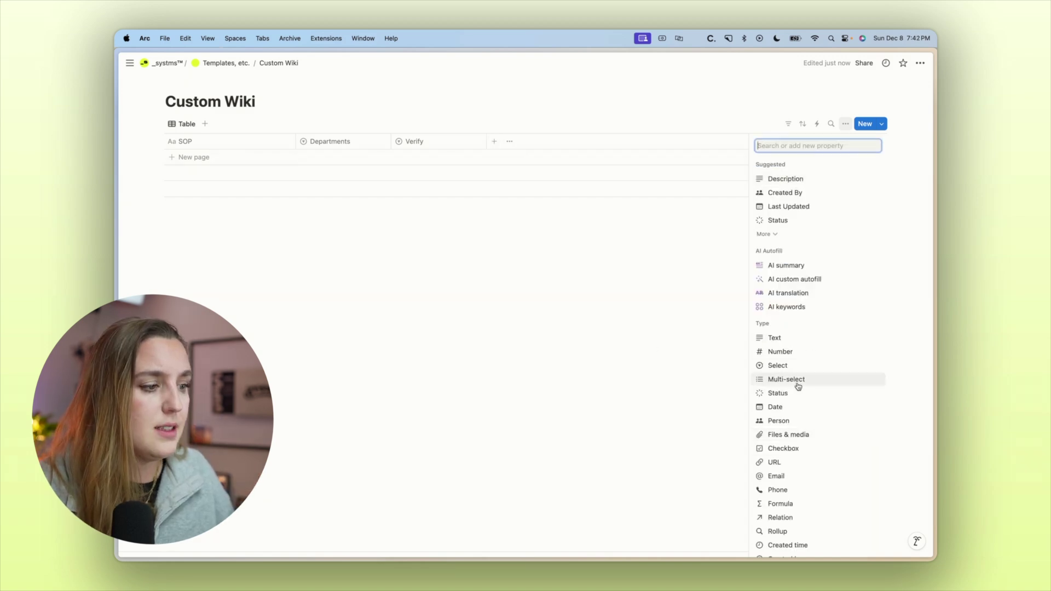
Add a formula property named Updates.
{"action": "left_click", "coordinate": [792, 502]}
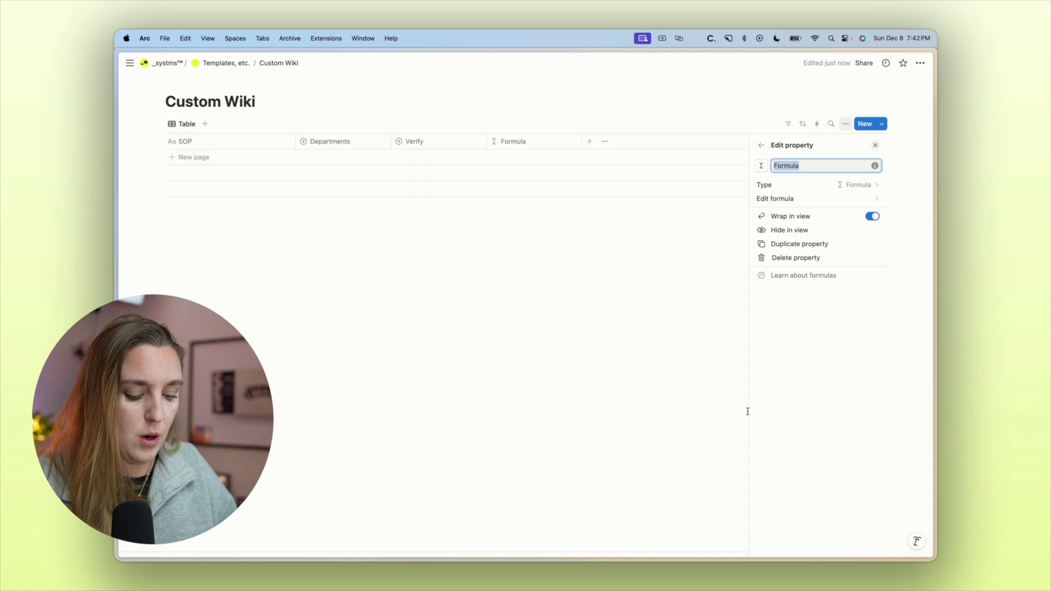
{"action": "type", "text": "Updates"}
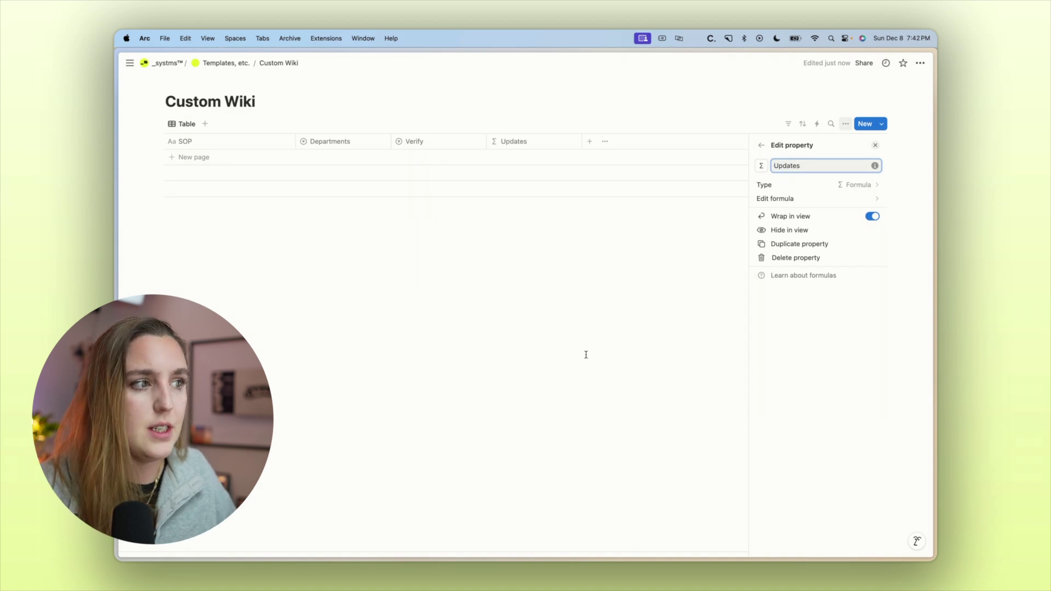
{"action": "left_click", "coordinate": [605, 301]}
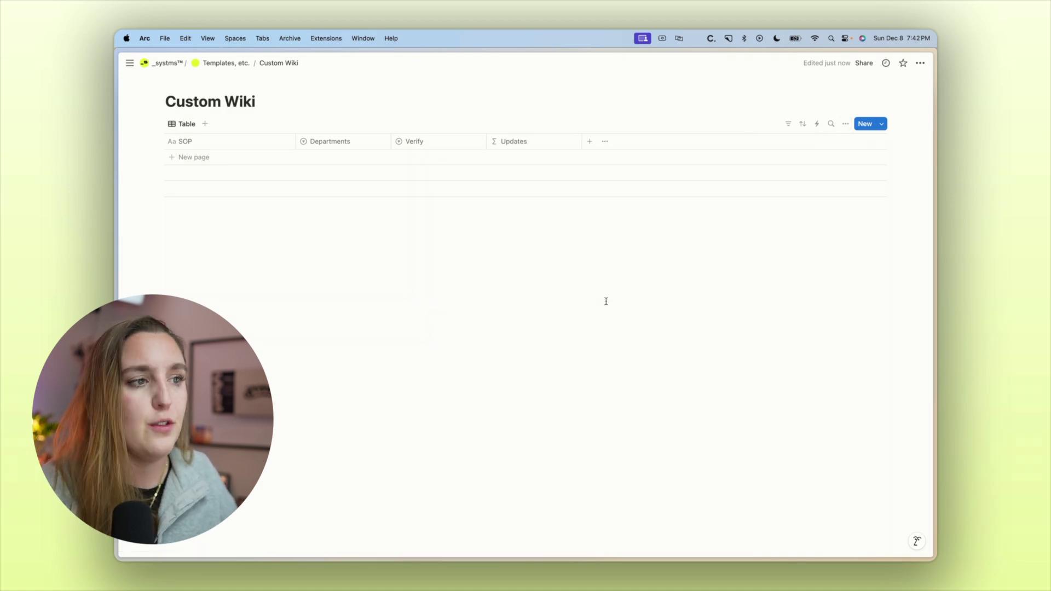
Add a Created time property to the table.
{"action": "left_click", "coordinate": [589, 142]}
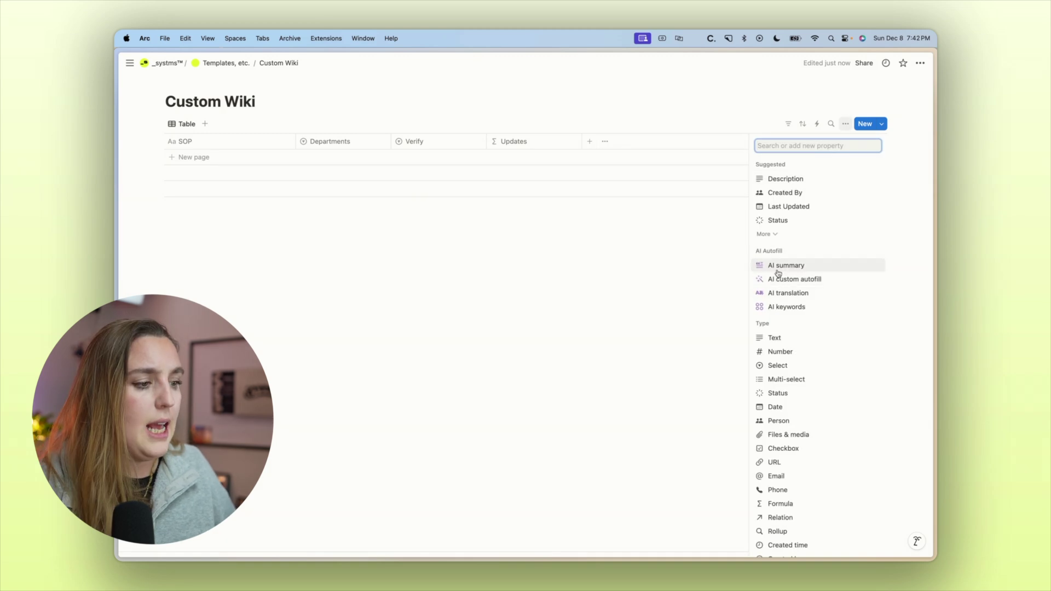
{"action": "scroll", "coordinate": [840, 457], "scroll_direction": "down", "scroll_amount": 3}
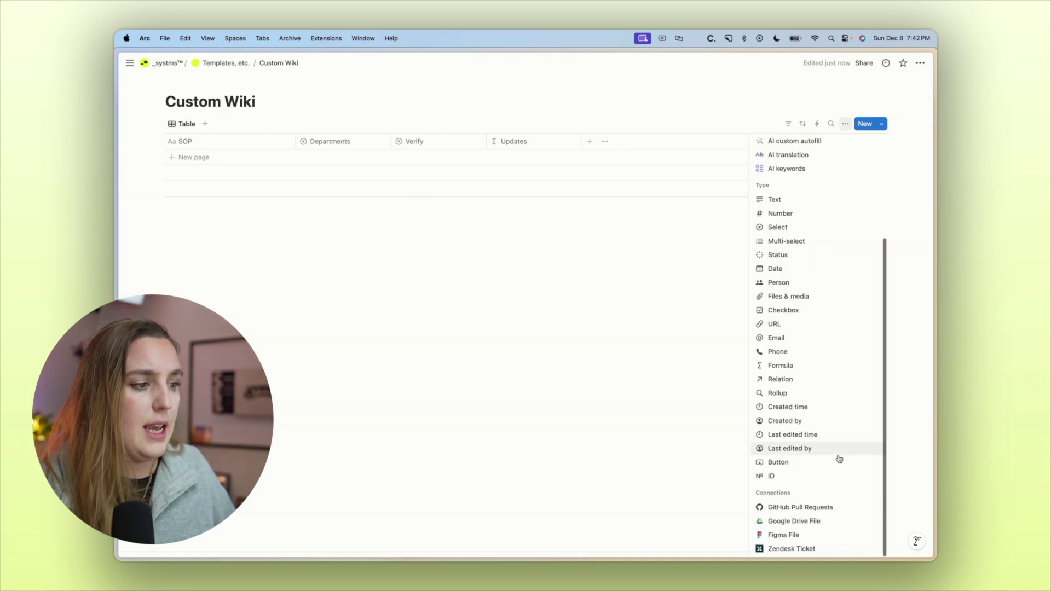
{"action": "left_click", "coordinate": [794, 405]}
{"action": "left_click", "coordinate": [698, 142]}
{"action": "left_click", "coordinate": [688, 144]}
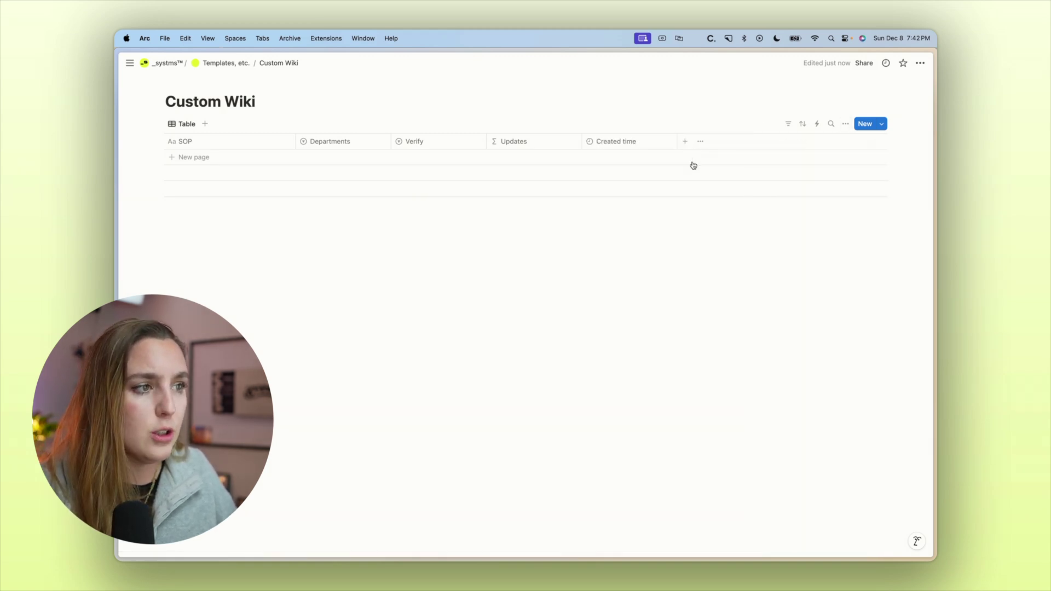
{"action": "left_click", "coordinate": [683, 142]}
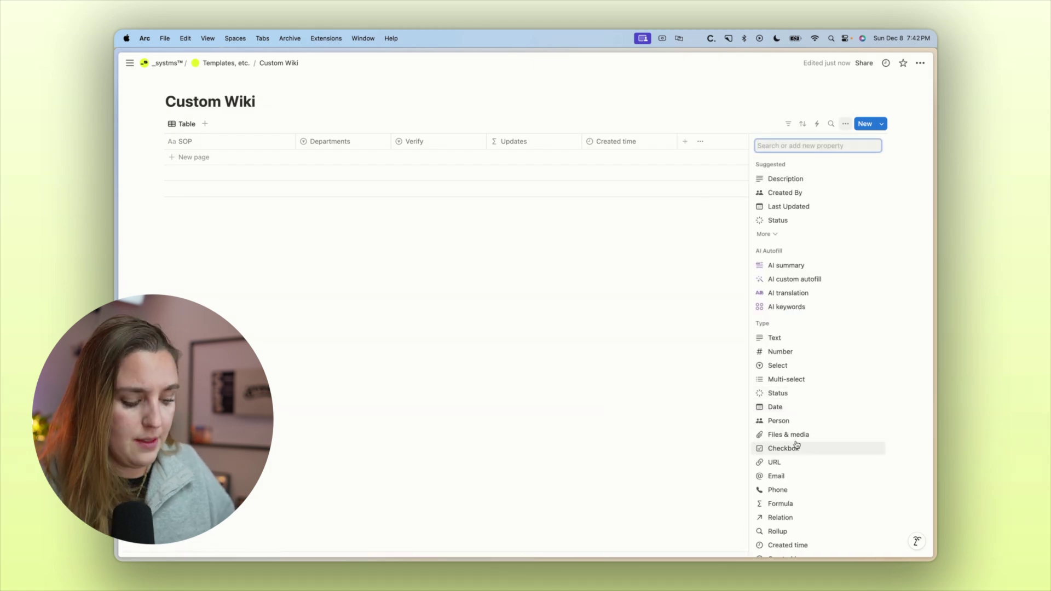
Add a Page Owner person property, then begin another formula property.
{"action": "left_click", "coordinate": [789, 422]}
{"action": "type", "text": "Page"}
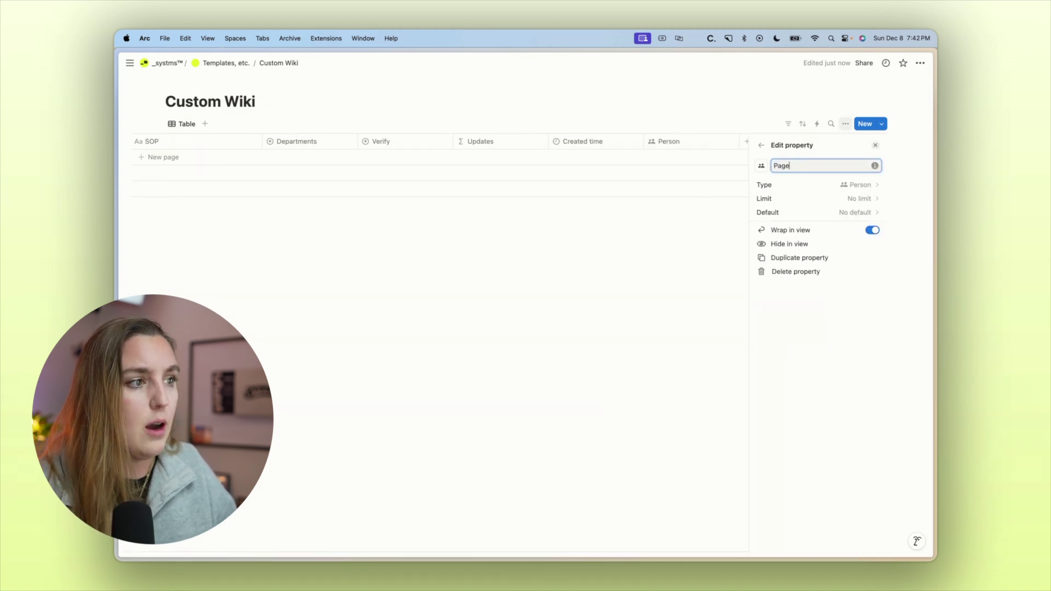
{"action": "type", "text": " Owner"}
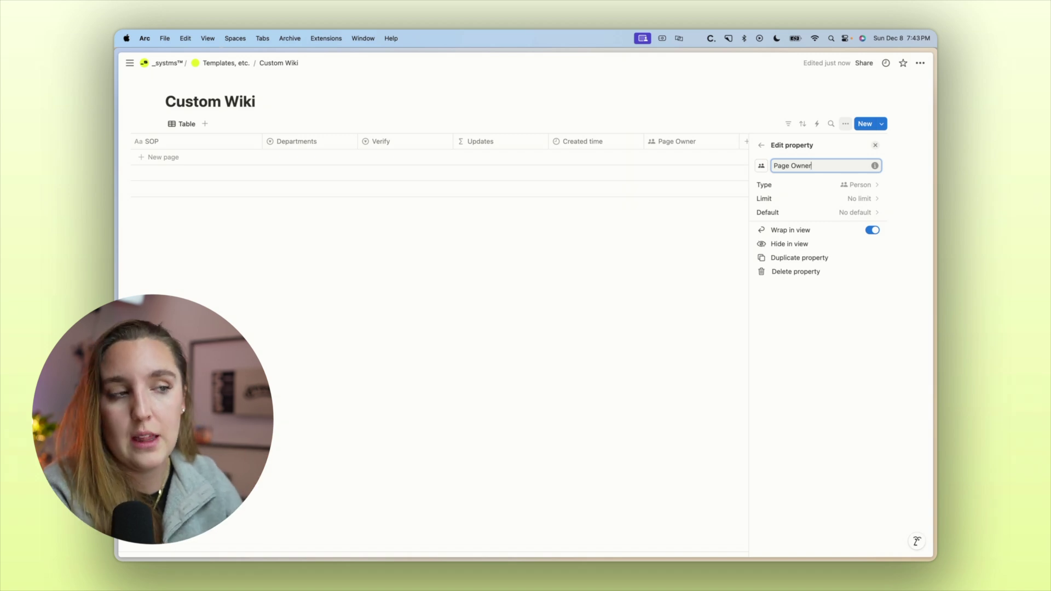
{"action": "left_click", "coordinate": [746, 141]}
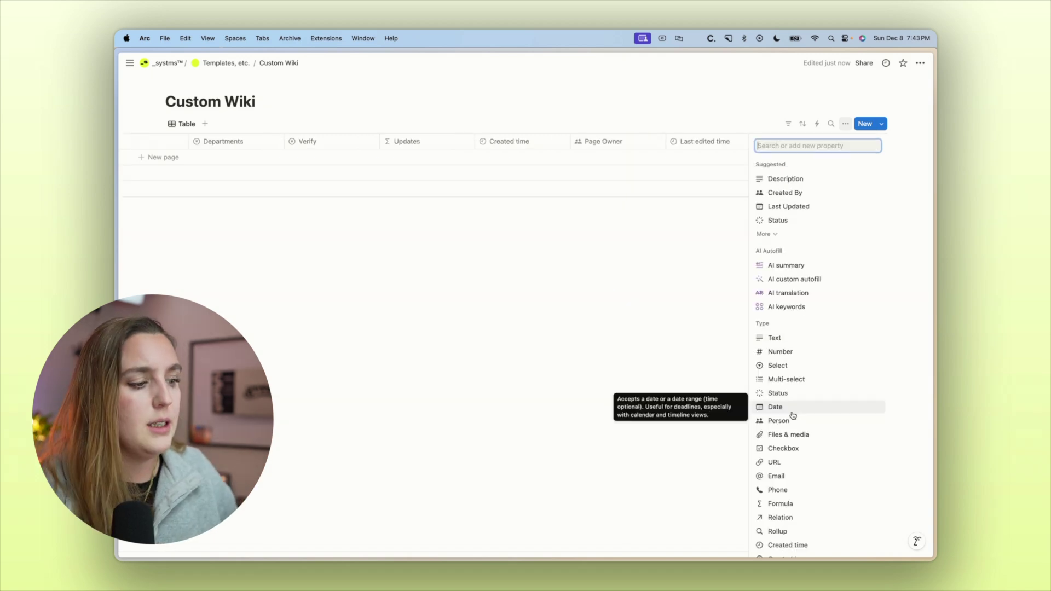
{"action": "left_click", "coordinate": [786, 498]}
Name the new formula property Verify Due.
{"action": "type", "text": "Verify Due"}
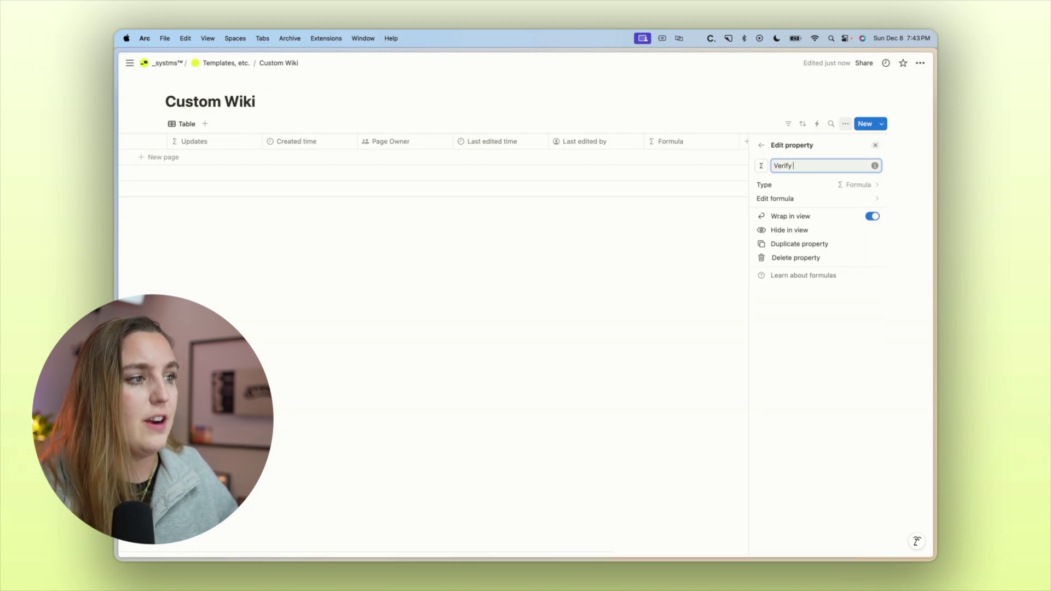
{"action": "left_click", "coordinate": [556, 389]}
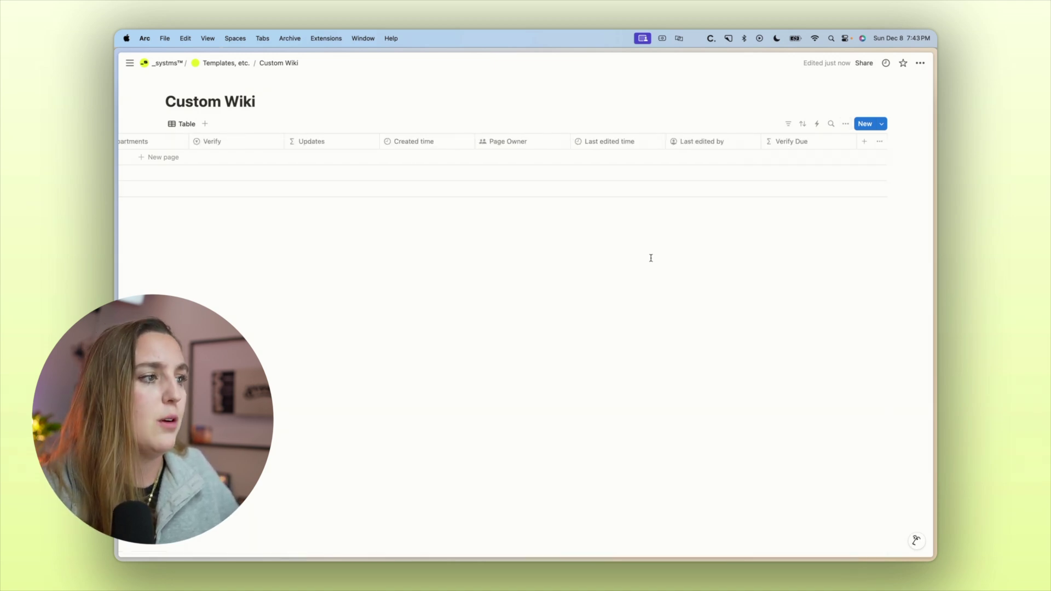
{"action": "left_click", "coordinate": [852, 143]}
{"action": "left_click", "coordinate": [864, 146]}
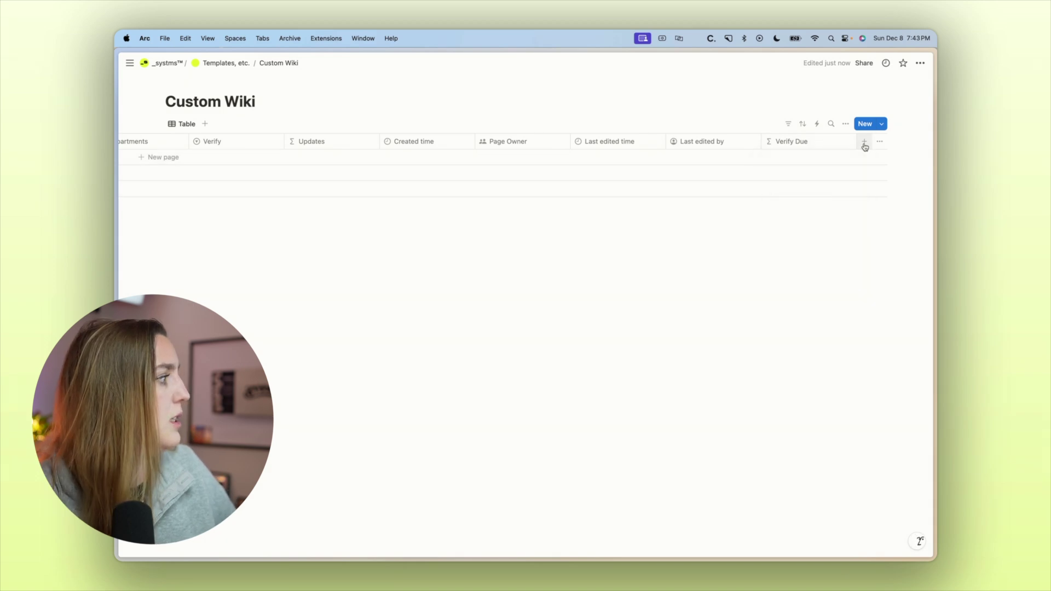
{"action": "left_click", "coordinate": [864, 145]}
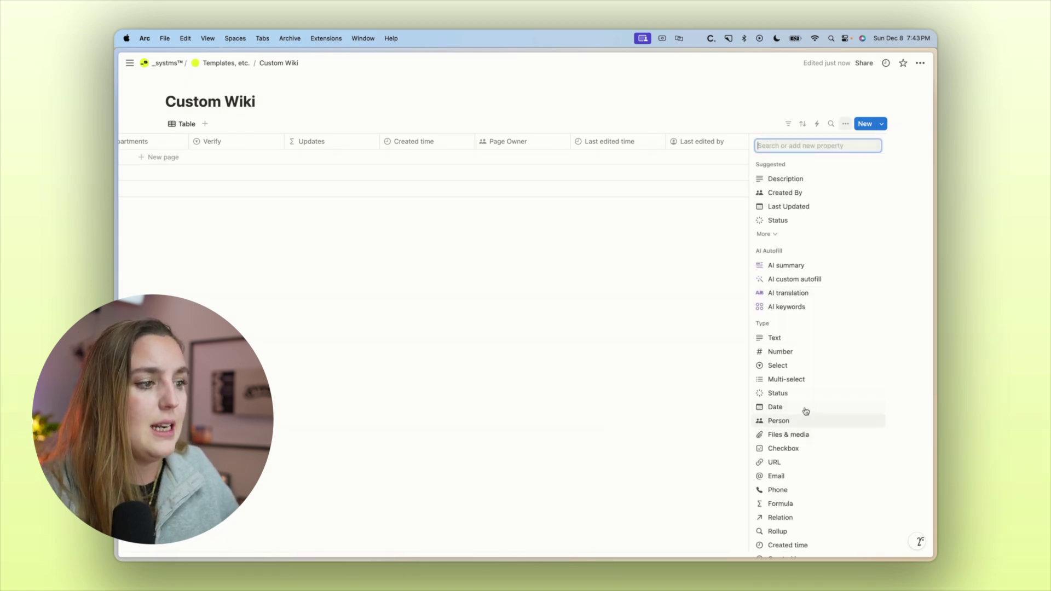
Add a number property named Verify Days.
{"action": "left_click", "coordinate": [804, 350]}
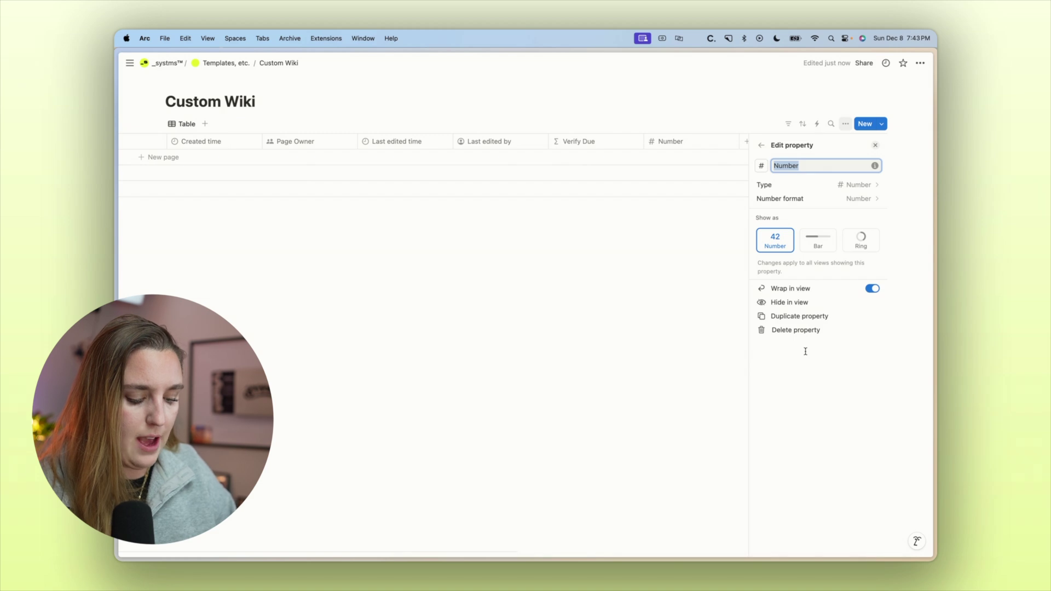
{"action": "type", "text": "Verificati"}
{"action": "key", "text": "BackSpace"}
{"action": "key", "text": "BackSpace"}
{"action": "key", "text": "BackSpace"}
{"action": "key", "text": "BackSpace"}
{"action": "key", "text": "BackSpace"}
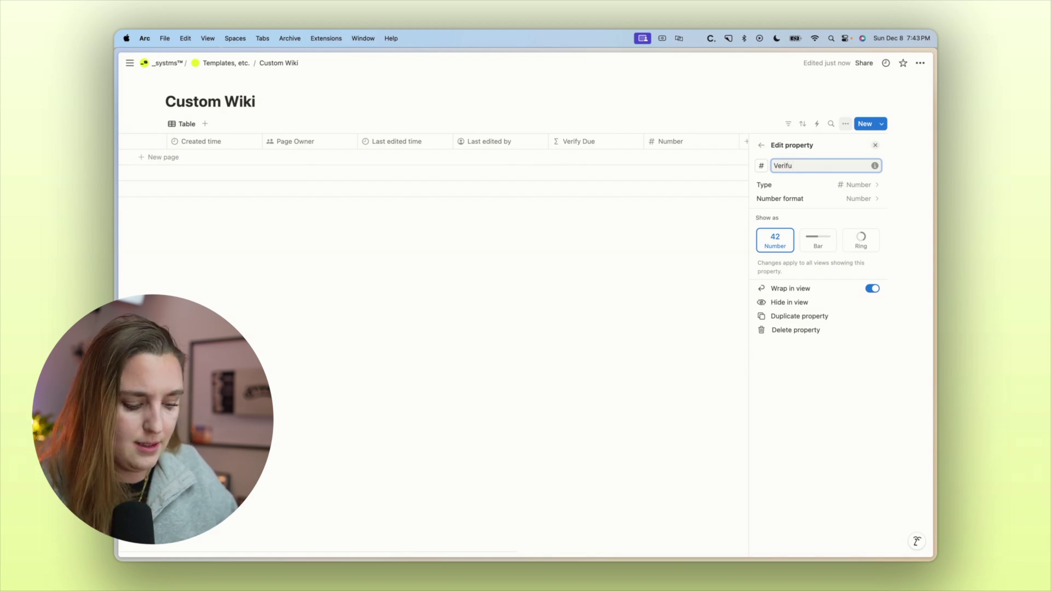
{"action": "type", "text": "y Days"}
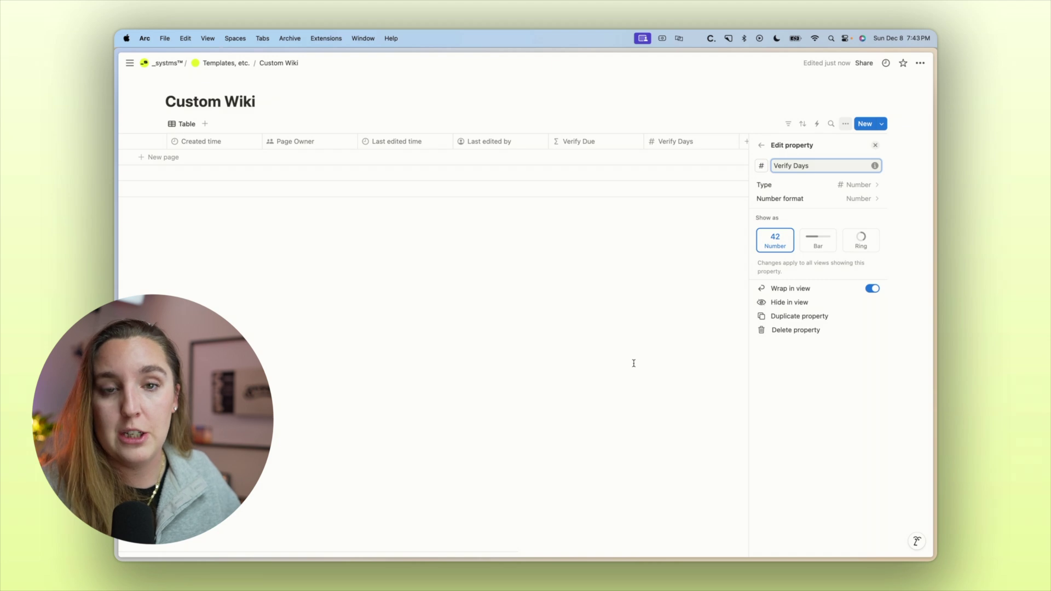
{"action": "key", "text": "Escape"}
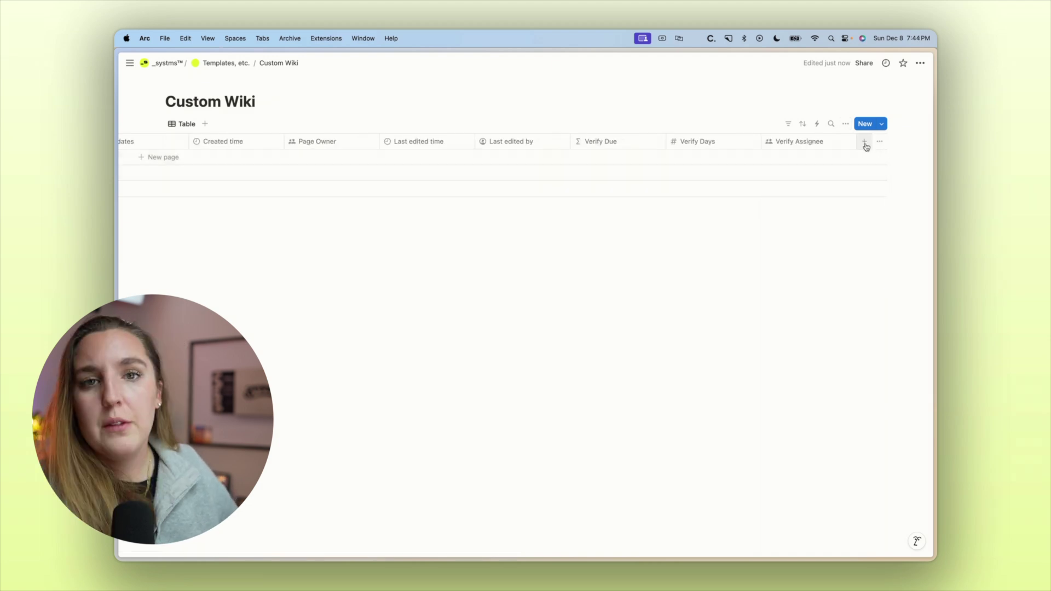
{"action": "left_click", "coordinate": [861, 157]}
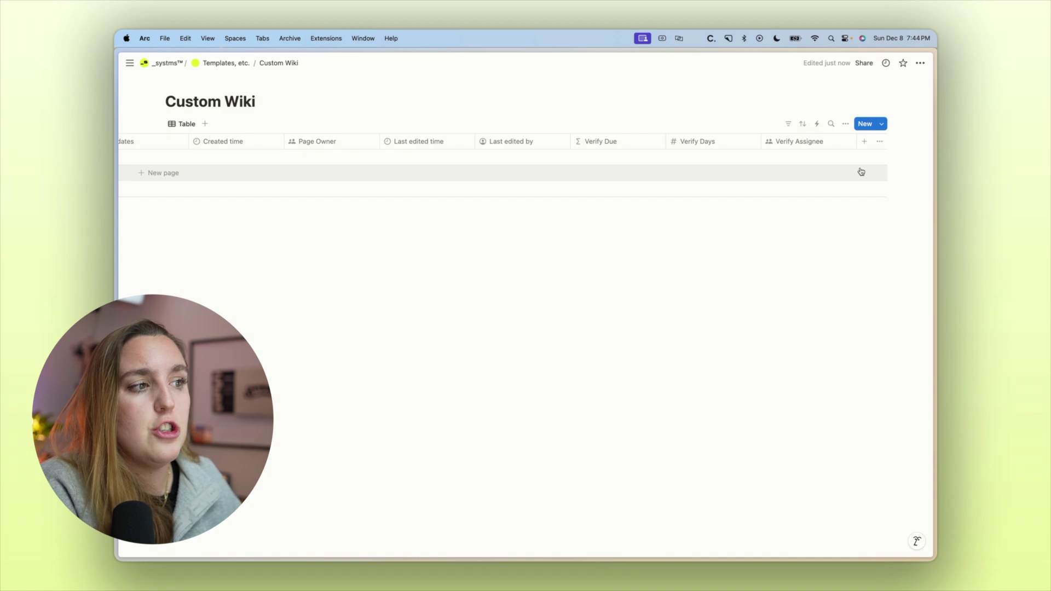
{"action": "scroll", "coordinate": [707, 174], "scroll_direction": "left", "scroll_amount": 10}
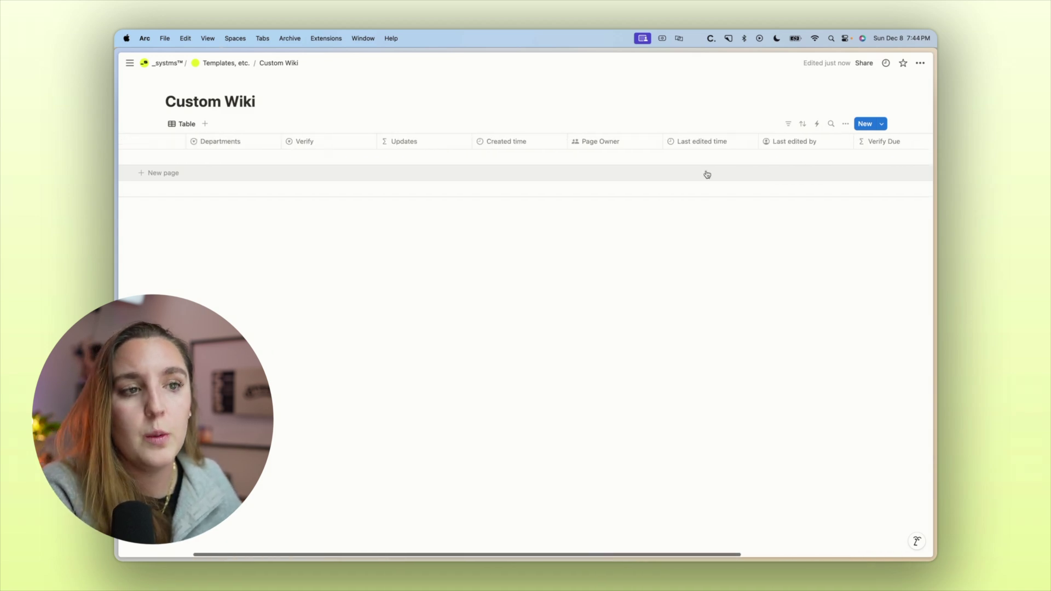
Turn on the Sub-items feature for the Custom Wiki database.
{"action": "left_click", "coordinate": [845, 123]}
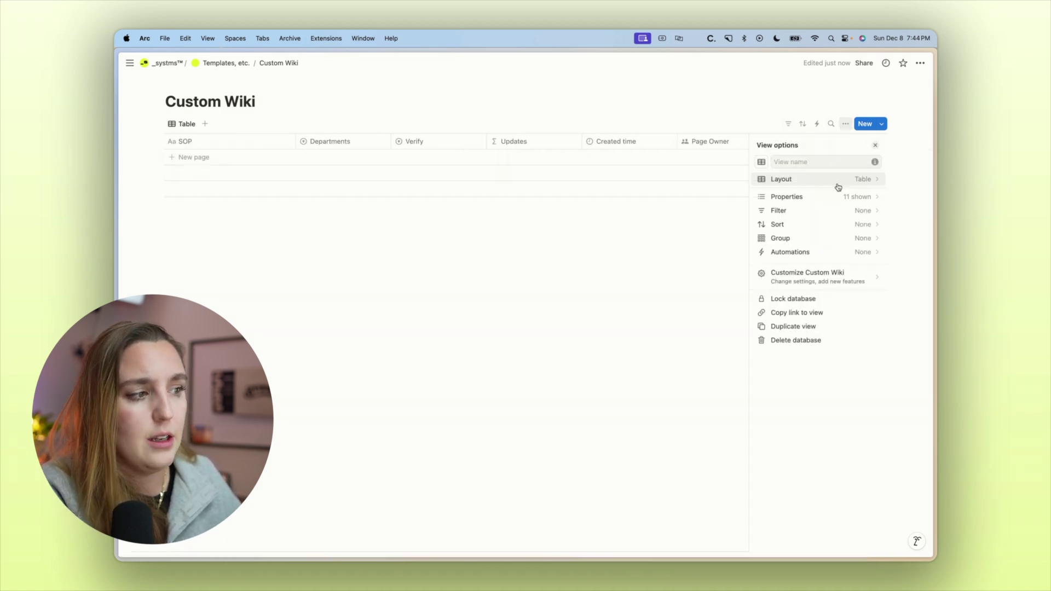
{"action": "left_click", "coordinate": [846, 125]}
{"action": "left_click", "coordinate": [846, 126]}
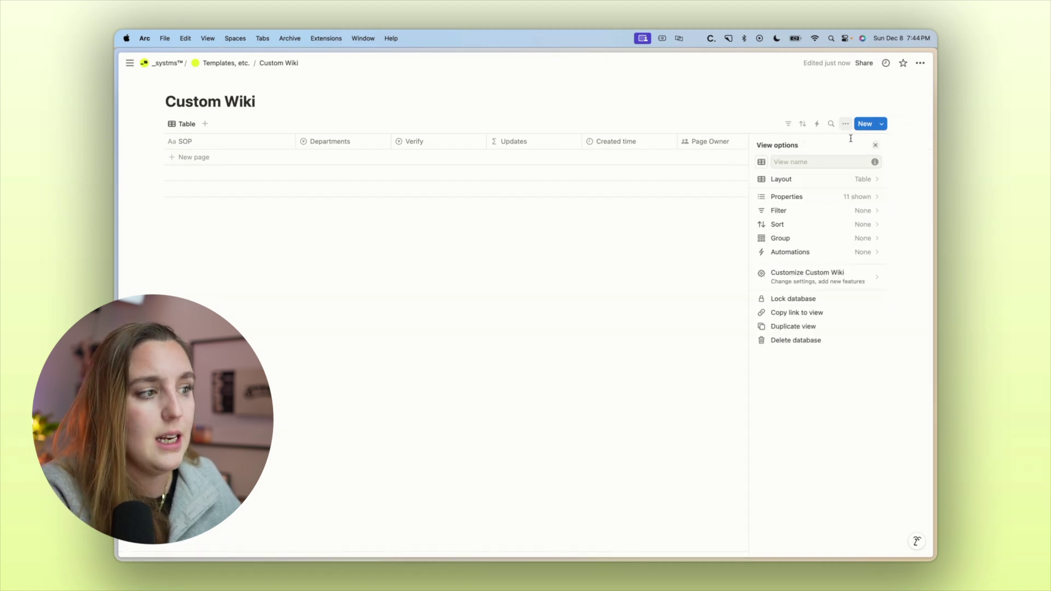
{"action": "left_click", "coordinate": [839, 279]}
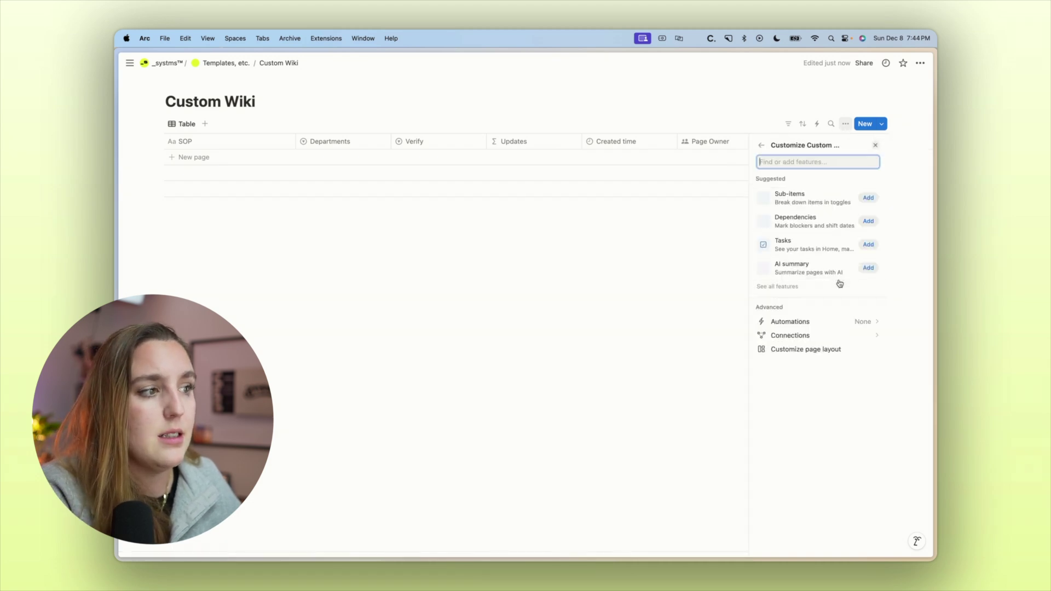
{"action": "left_click", "coordinate": [868, 198]}
{"action": "left_click", "coordinate": [866, 236]}
{"action": "left_click", "coordinate": [666, 274]}
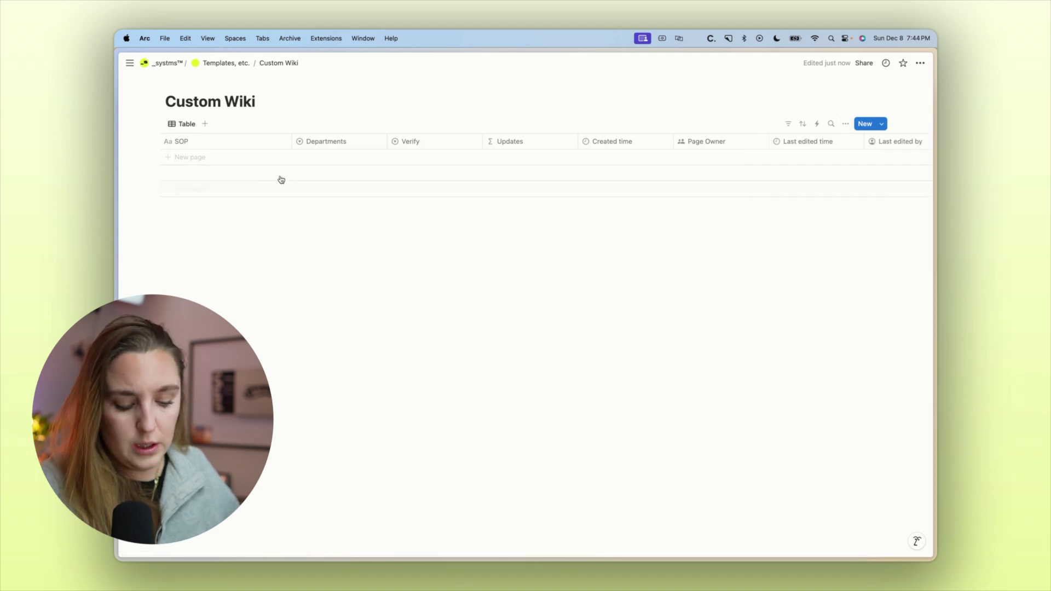
Add a Sample Doc A row with a Sample Doc A:1 sub-item, then narrow the SOP column.
{"action": "left_click", "coordinate": [254, 159]}
{"action": "type", "text": "Sample Doc A"}
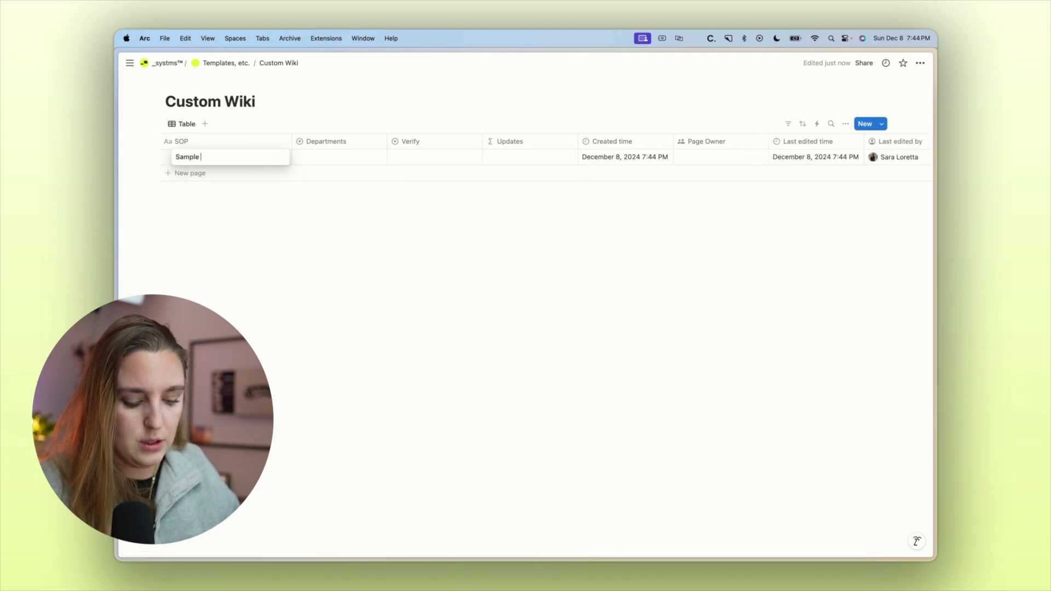
{"action": "key", "text": "Return"}
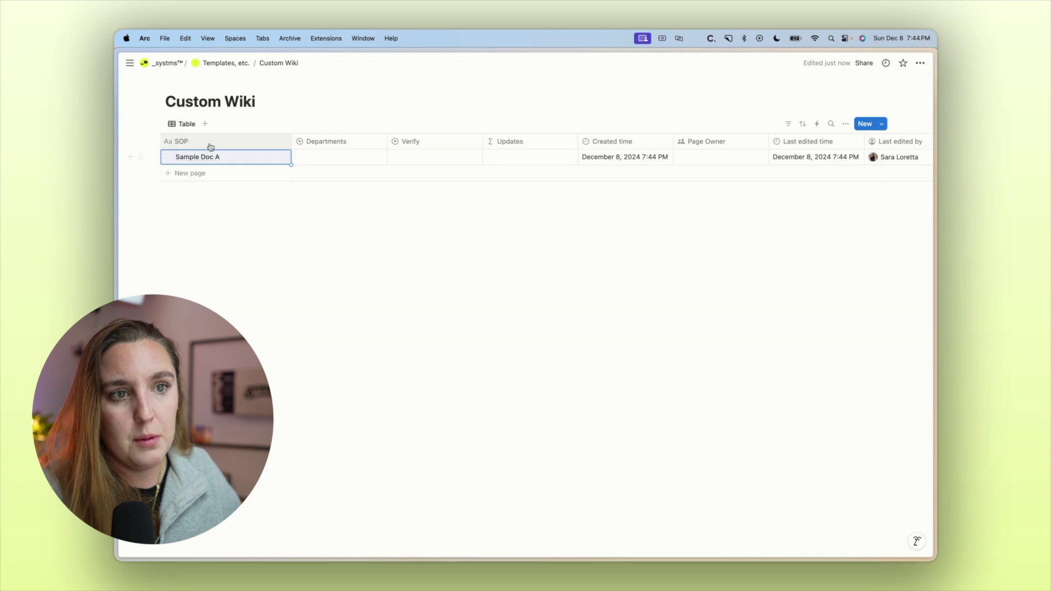
{"action": "left_click", "coordinate": [166, 156]}
{"action": "left_click", "coordinate": [200, 173]}
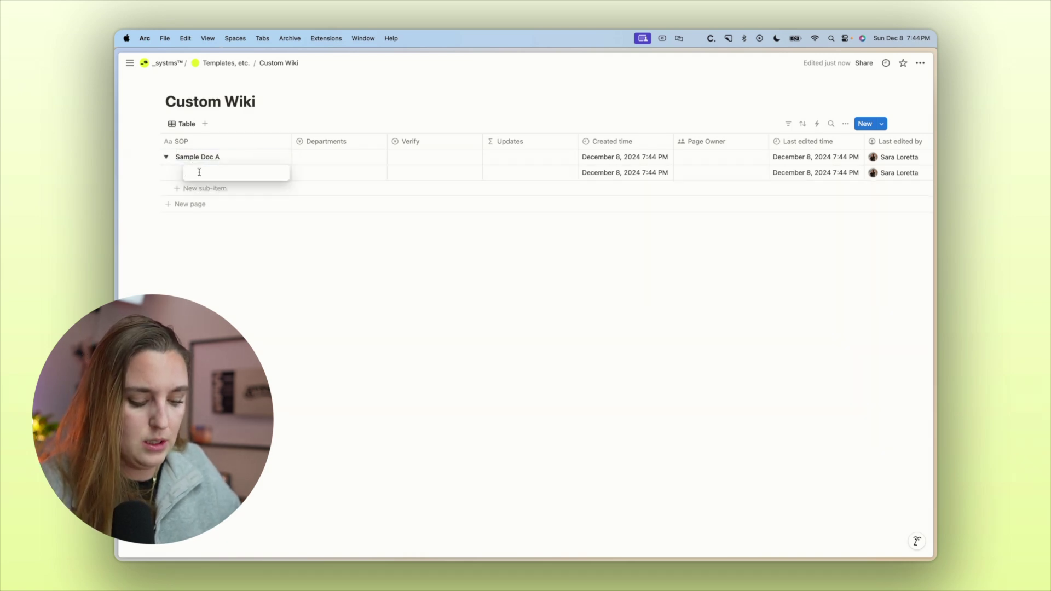
{"action": "type", "text": "Sample Doc A:1"}
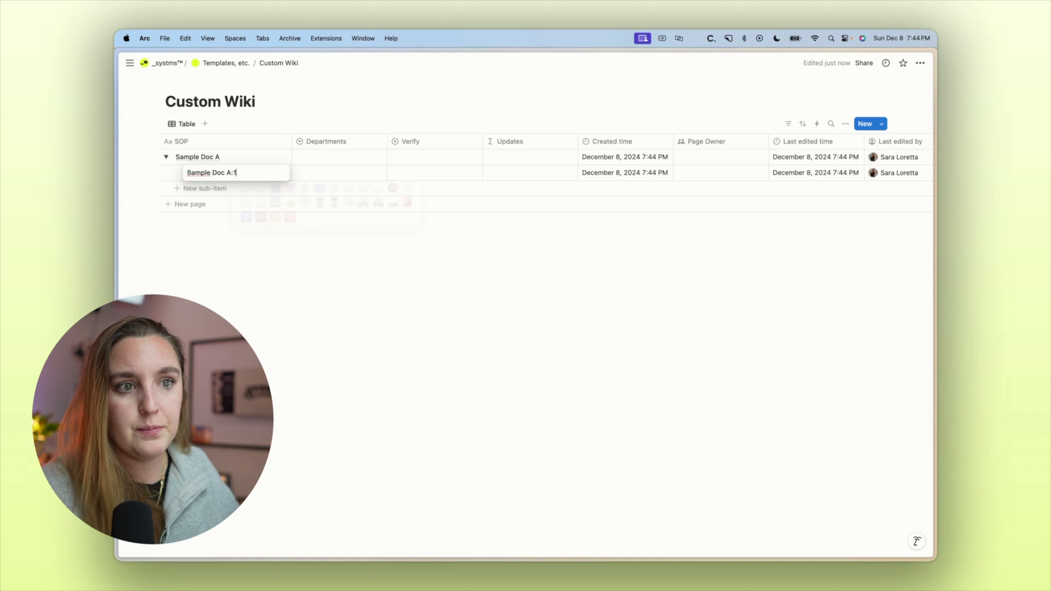
{"action": "key", "text": "Return"}
{"action": "left_click", "coordinate": [294, 256]}
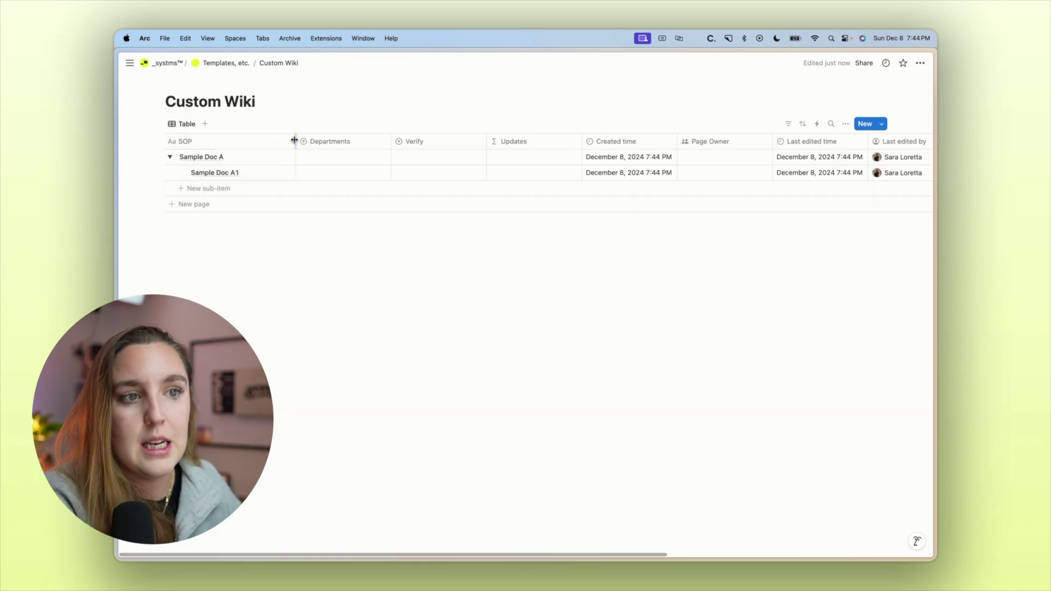
{"action": "left_click_drag", "start_coordinate": [291, 141], "coordinate": [262, 140]}
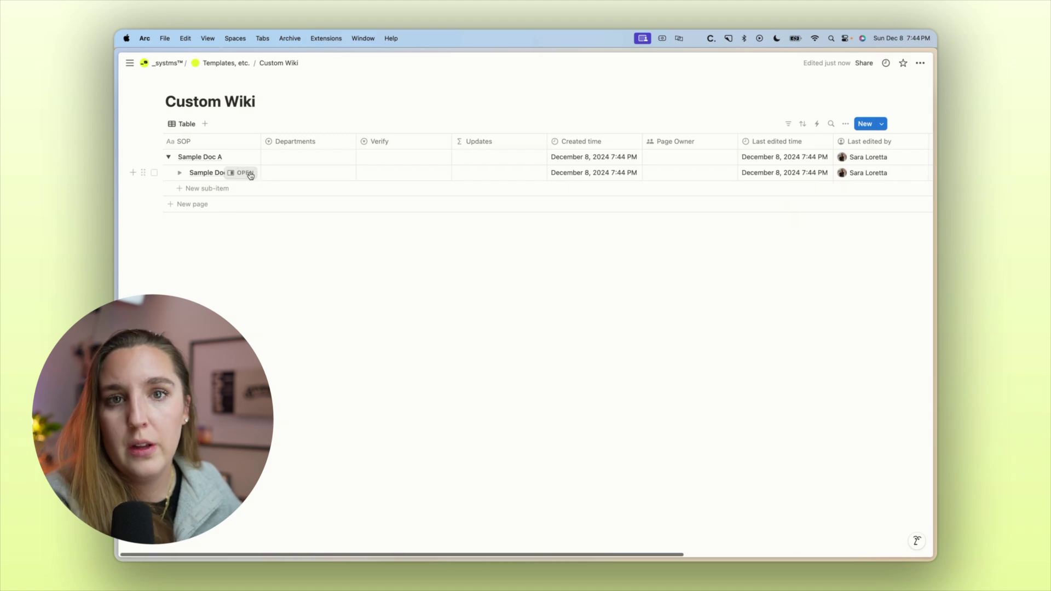
Add an AI summary property from Sample Doc A1's side peek, then close the peek.
{"action": "left_click", "coordinate": [250, 174]}
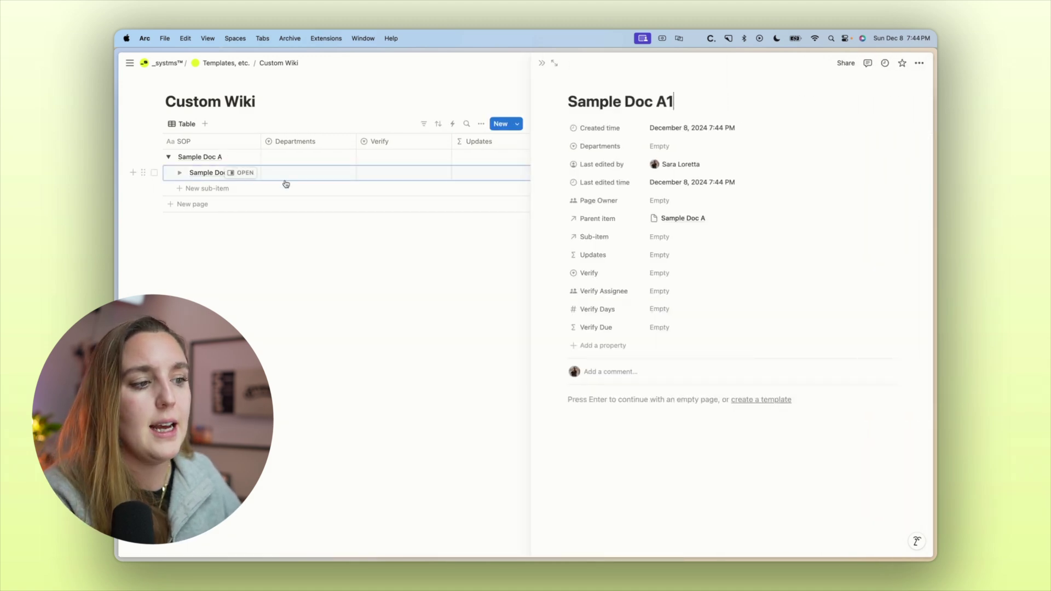
{"action": "left_click", "coordinate": [611, 343]}
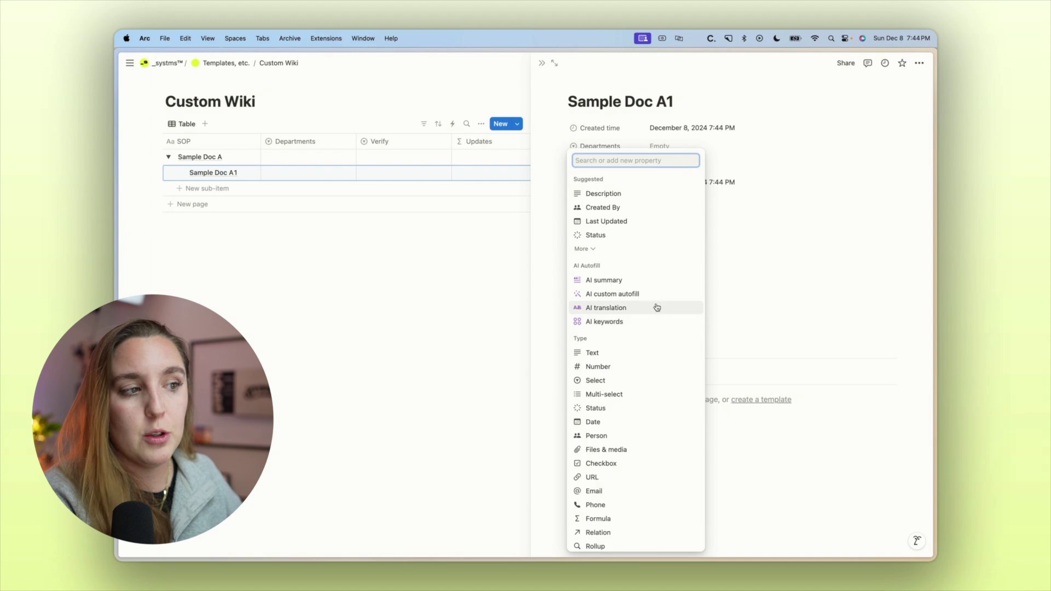
{"action": "left_click", "coordinate": [654, 279]}
{"action": "left_click", "coordinate": [831, 298]}
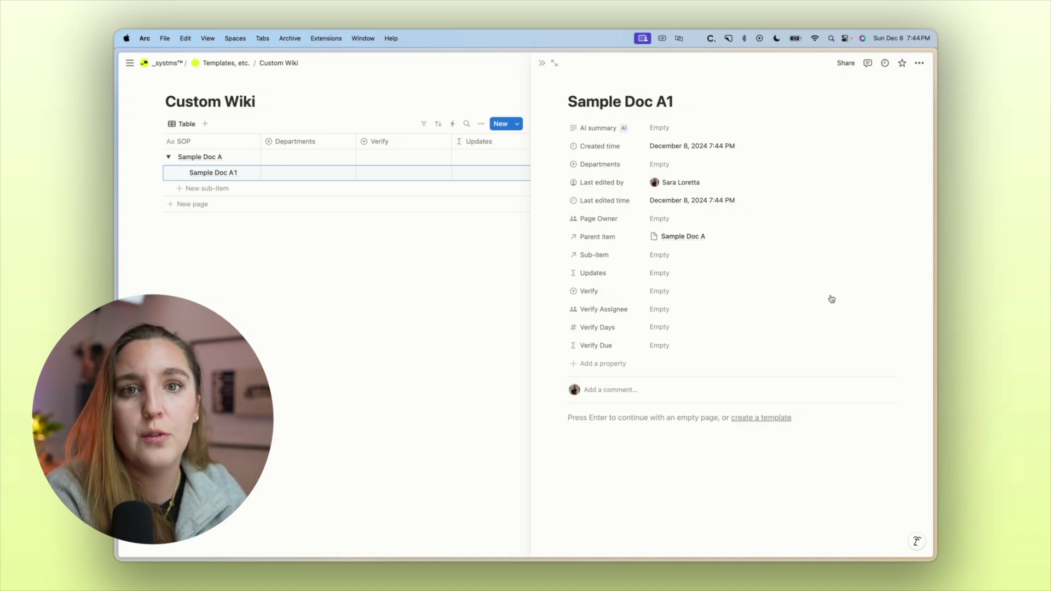
{"action": "scroll", "coordinate": [550, 87], "scroll_direction": "down", "scroll_amount": 1}
{"action": "left_click", "coordinate": [541, 63]}
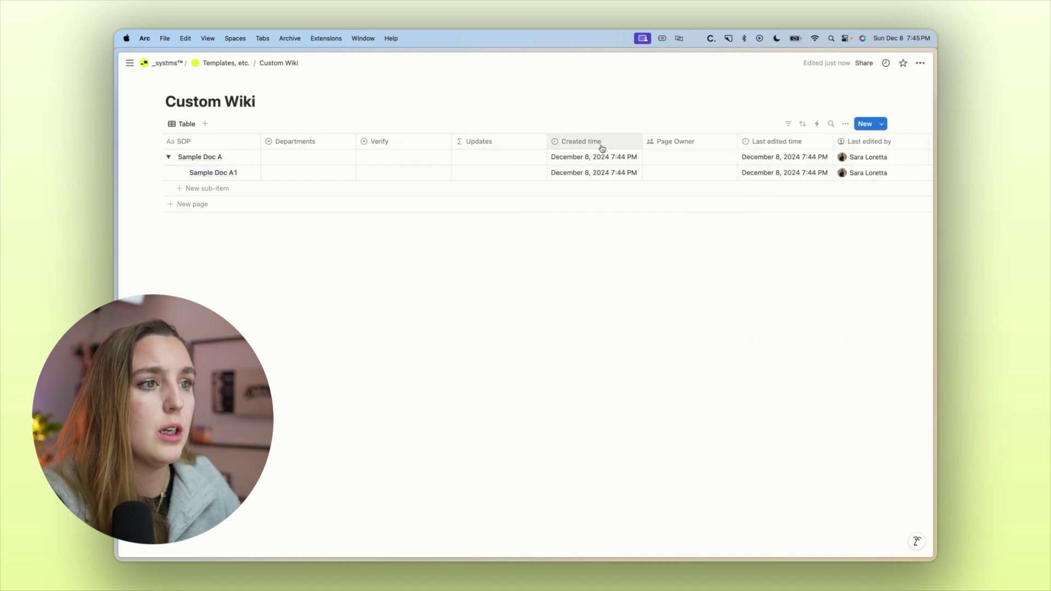
Paste a nested if() formula using Verify and Last Edited into Updates, showing 'on December 08, 2024'.
{"action": "left_click", "coordinate": [502, 156]}
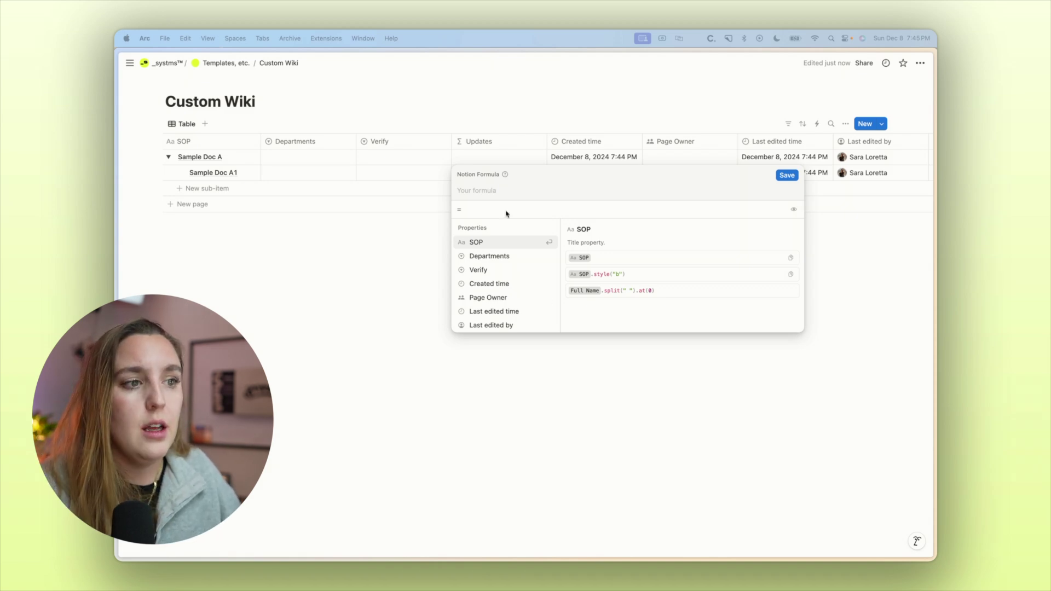
{"action": "left_click", "coordinate": [483, 189]}
{"action": "type", "text": "if( Verify == \"Out of Date\", \"‼ Review & Update PRD\", if( Verify == \"For 90 Days\", \"verified until \" + formatDate(dateAdd(Last Edited, 90, \"days\"), \"MMMM DD, YYYY\"), if( Verify == \"For 30 Days\", \"verified until \" + formatDate(dateAdd(Last Edited, 30, \"days\"), \"MMMM DD, YYYY\"), if( Verify == \"Indefinitely\", \"on \" + formatDate(Last Edited, \"MMMM DD, YYYY\"), \"on \" + formatDate(Last Edited, \"MMMM DD, YYYY\") ) ) ) )"}
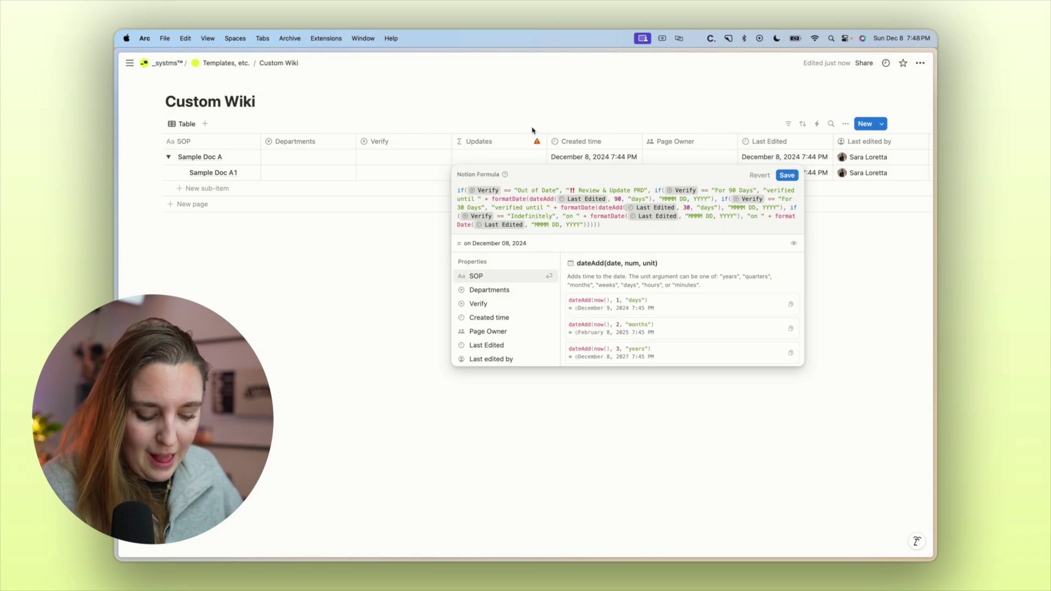
{"action": "key", "text": "super+shift+4"}
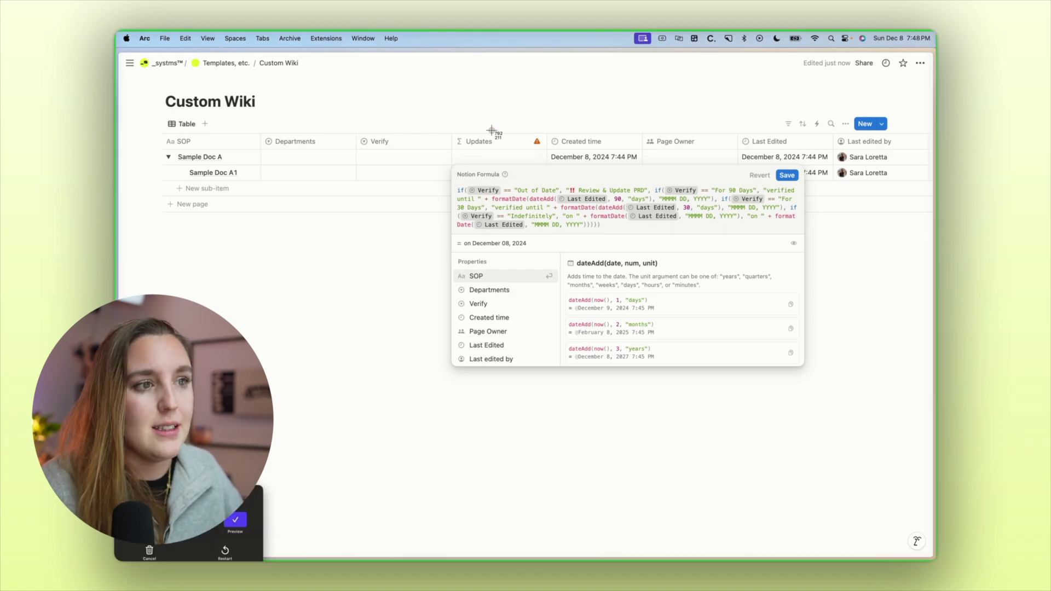
{"action": "left_click_drag", "start_coordinate": [448, 122], "coordinate": [559, 181]}
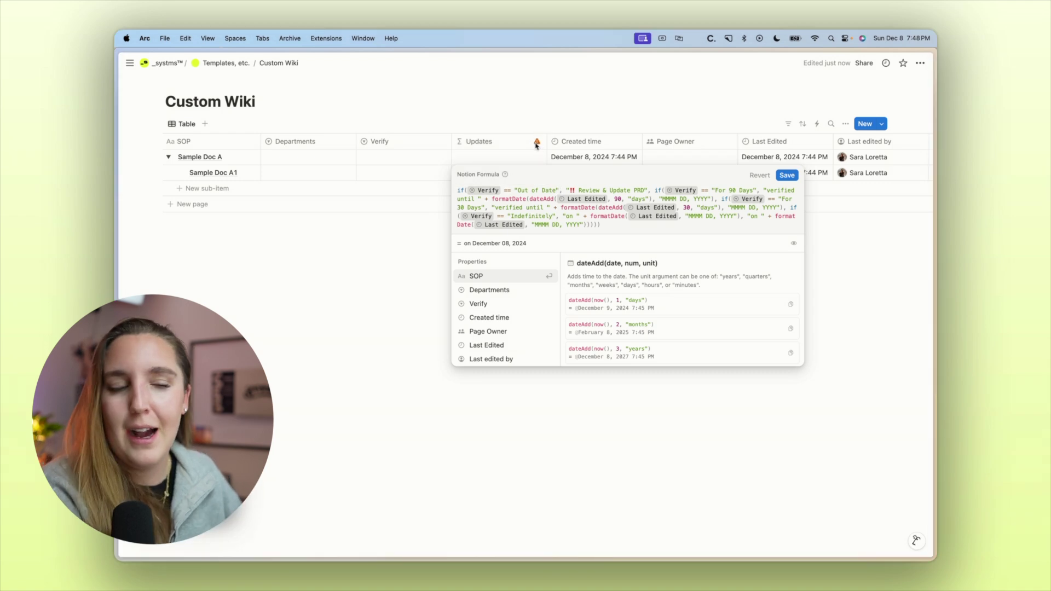
{"action": "left_click", "coordinate": [786, 176]}
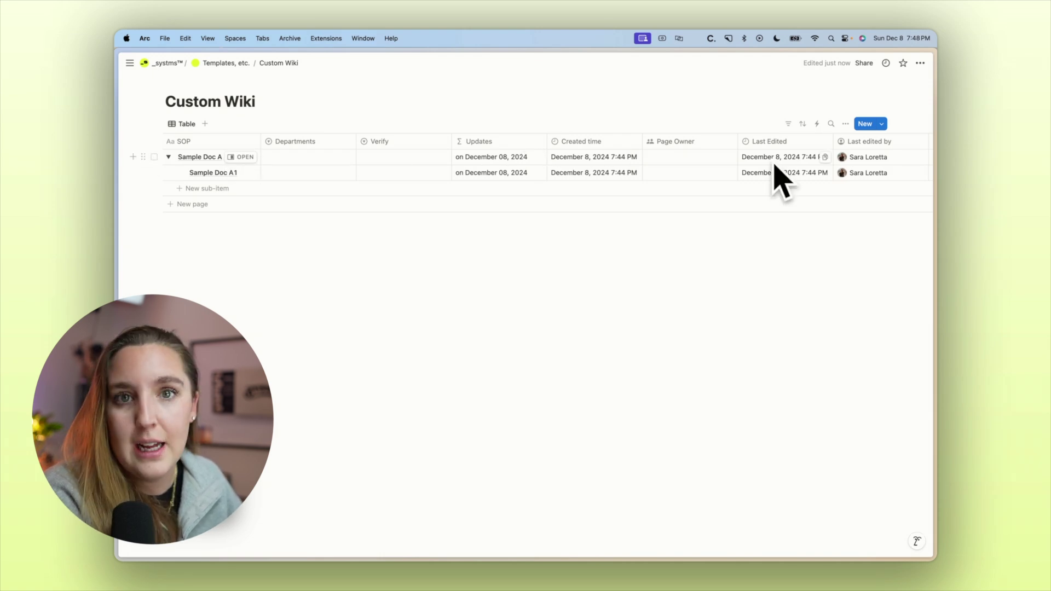
Set Sample Doc A's Verify to For 30 Days and widen the Updates column.
{"action": "left_click", "coordinate": [427, 152]}
{"action": "left_click", "coordinate": [412, 189]}
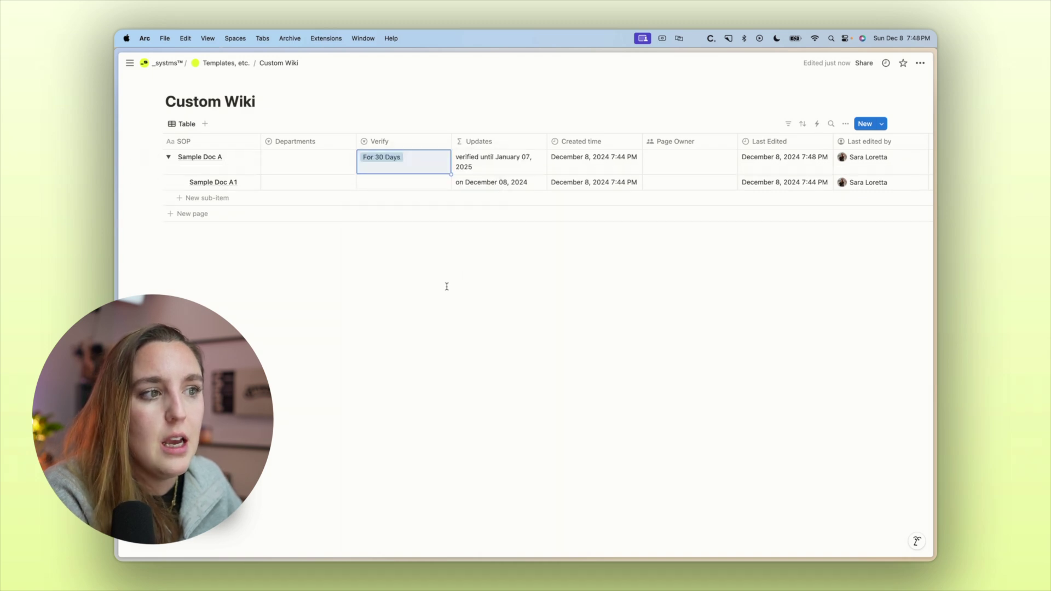
{"action": "mouse_move", "coordinate": [547, 141]}
{"action": "left_mouse_down"}
{"action": "mouse_move", "coordinate": [574, 141]}
{"action": "mouse_move", "coordinate": [564, 142]}
{"action": "left_mouse_up"}
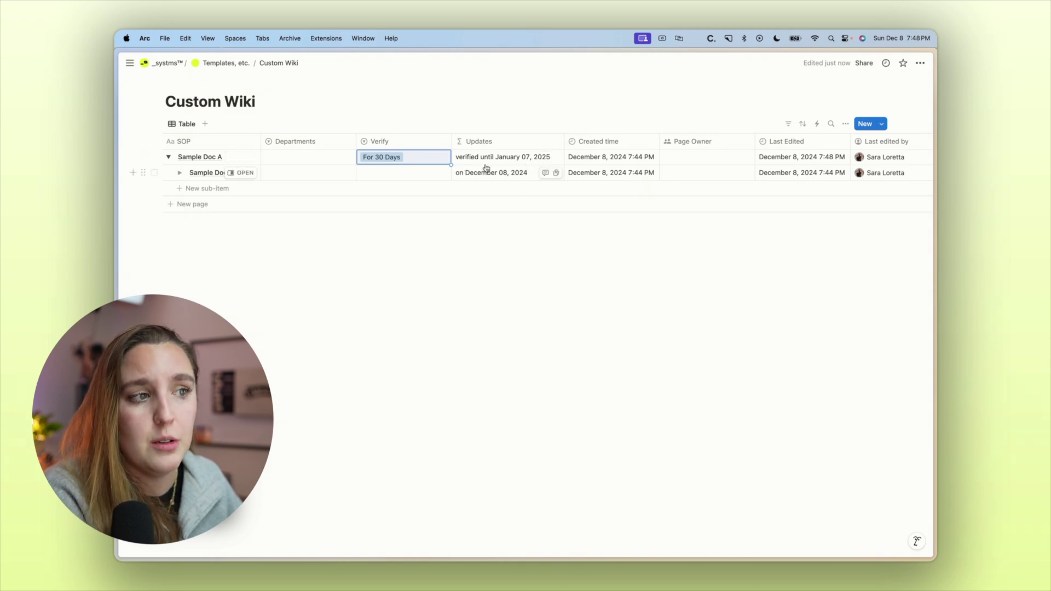
Set Sample Doc A1's Verify to Indefinitely.
{"action": "key", "text": "Down"}
{"action": "key", "text": "Return"}
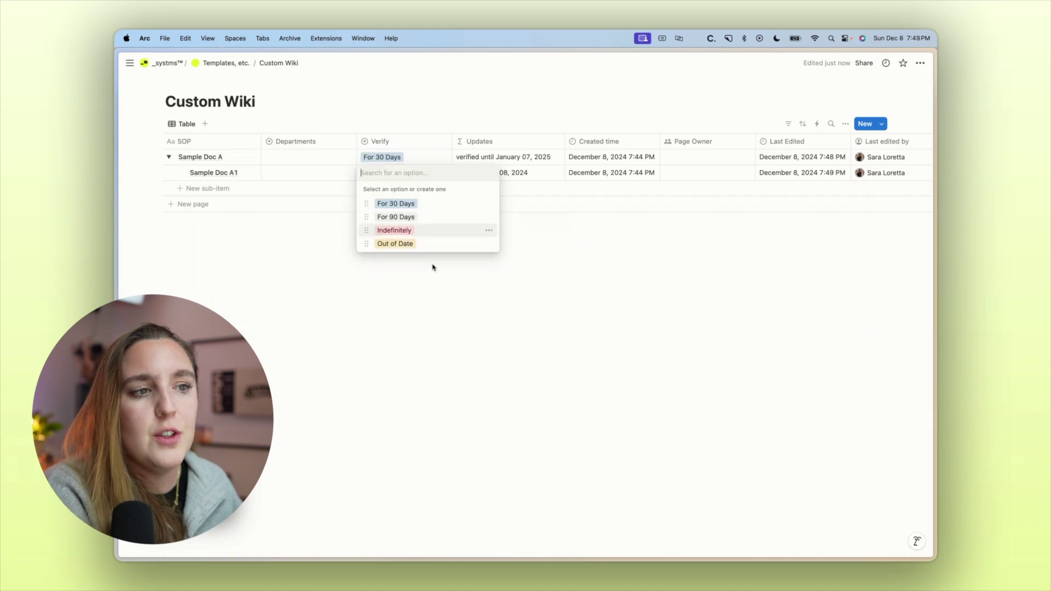
{"action": "left_click", "coordinate": [412, 232]}
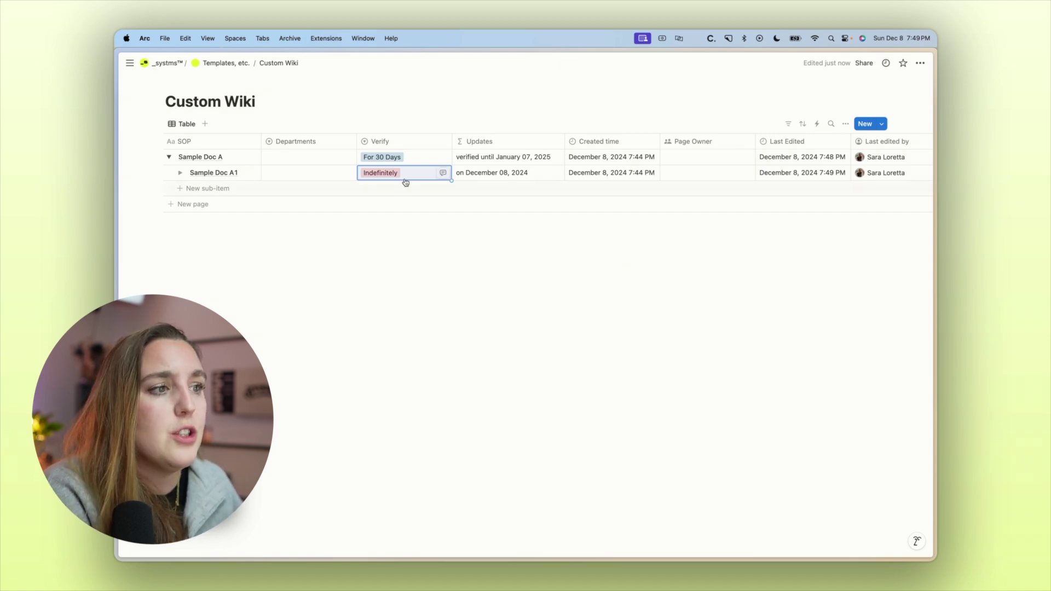
{"action": "left_click", "coordinate": [509, 268]}
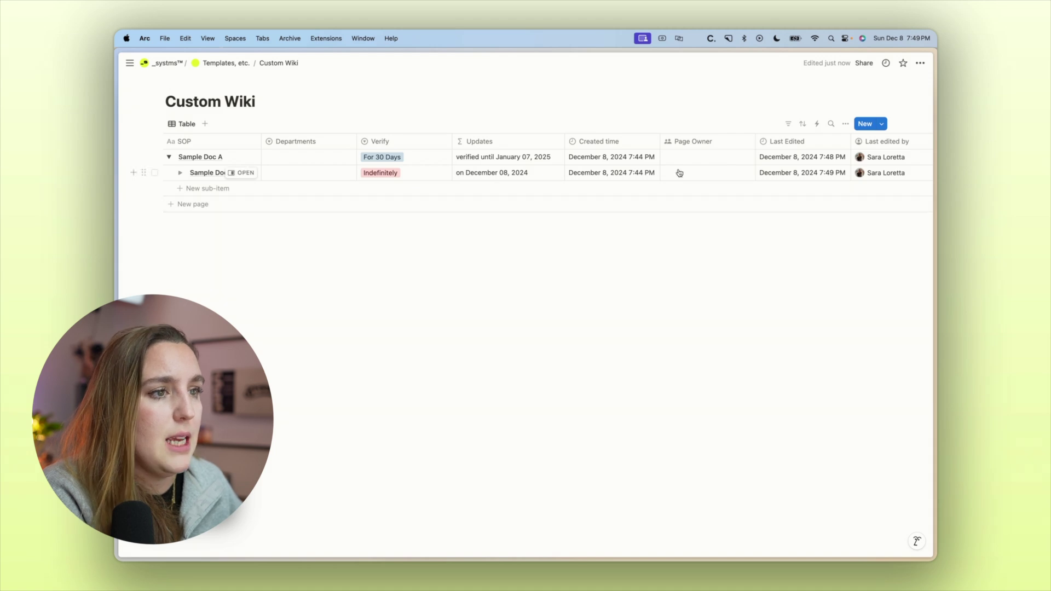
Inspect the Verify Due formula without changing it.
{"action": "scroll", "coordinate": [584, 159], "scroll_direction": "right", "scroll_amount": 3}
{"action": "scroll", "coordinate": [584, 159], "scroll_direction": "right", "scroll_amount": 5}
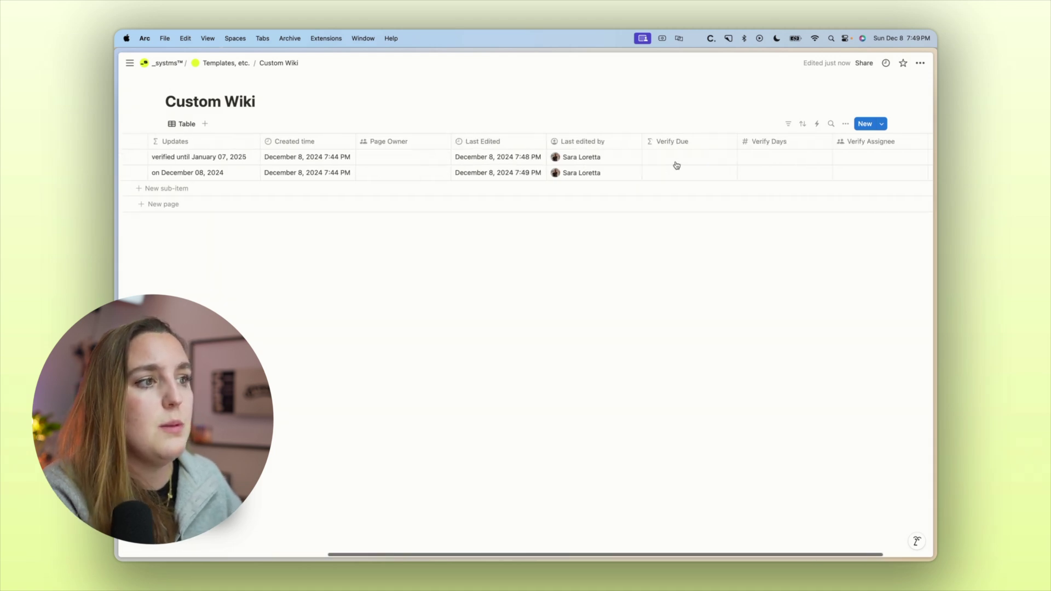
{"action": "left_click", "coordinate": [659, 171]}
{"action": "left_click", "coordinate": [909, 175]}
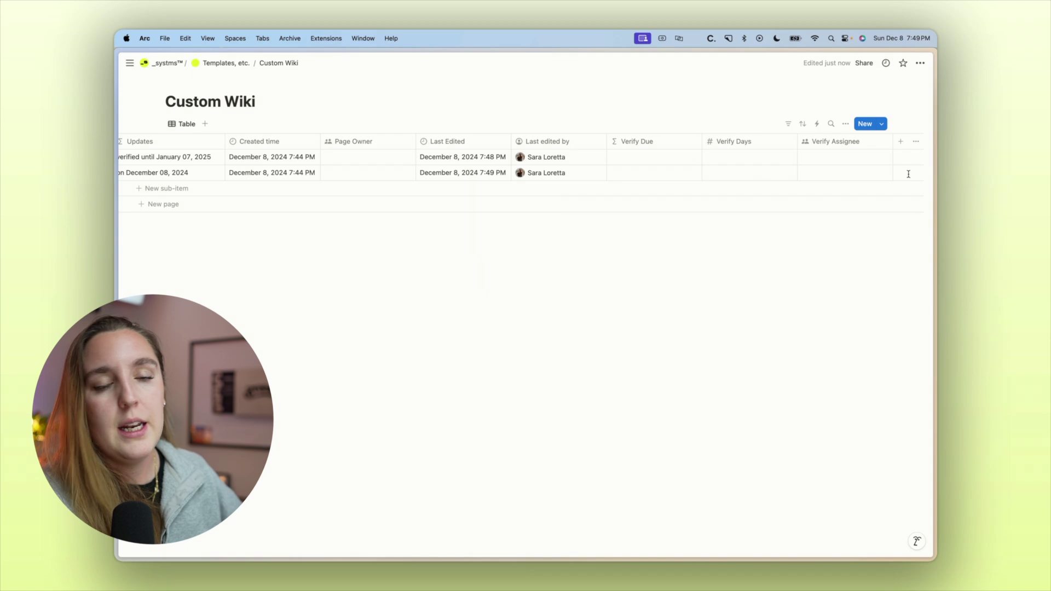
{"action": "left_click", "coordinate": [657, 157]}
{"action": "left_click", "coordinate": [736, 159]}
Enter 30 in Sample Doc A's Verify Days, then narrow the Verify Days and Verify columns.
{"action": "left_click", "coordinate": [735, 158]}
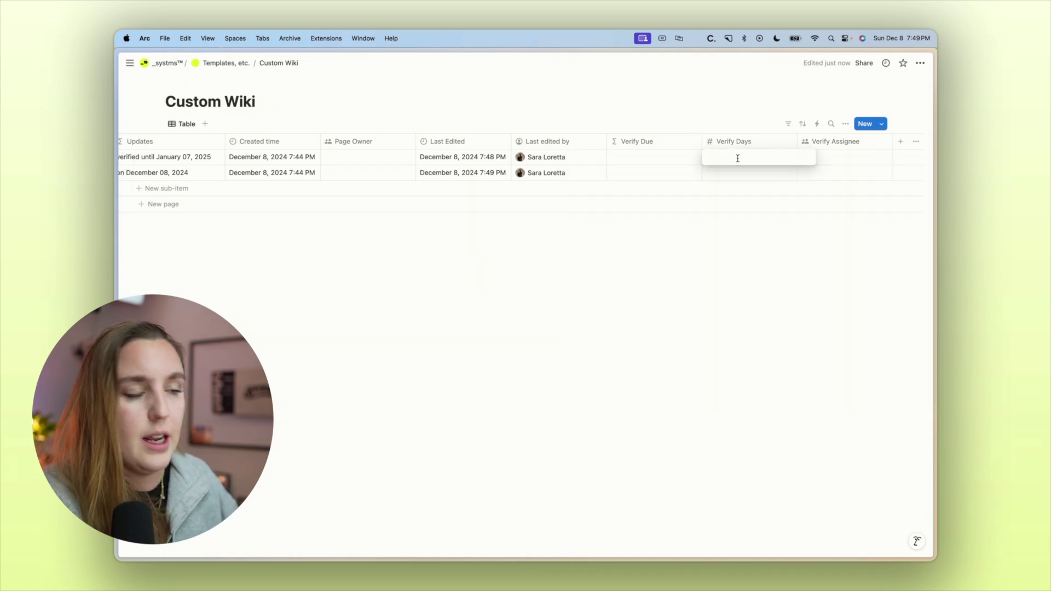
{"action": "type", "text": "30"}
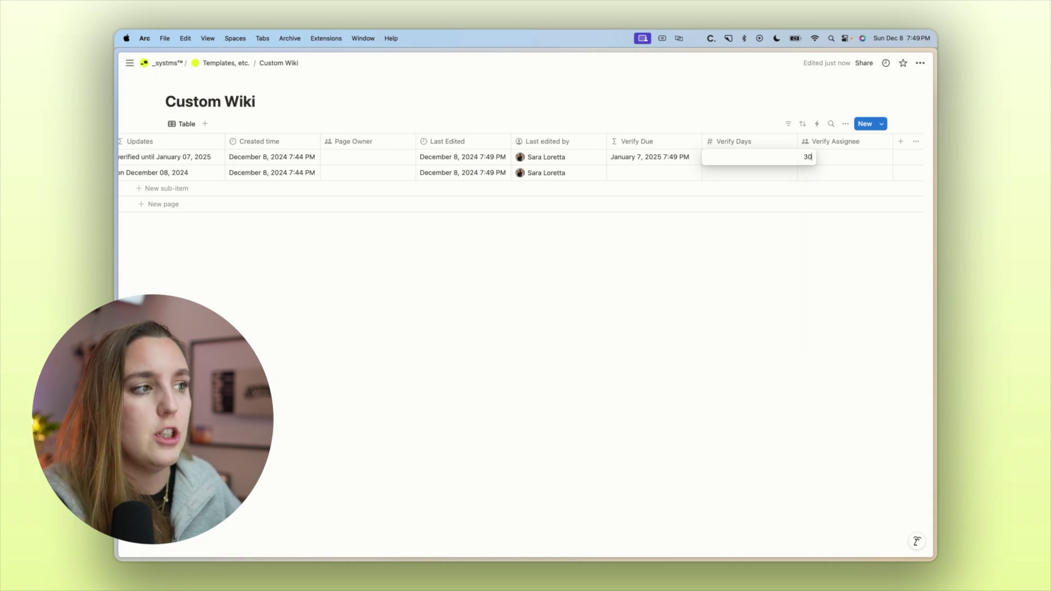
{"action": "key", "text": "Escape"}
{"action": "left_click_drag", "start_coordinate": [798, 141], "coordinate": [765, 141]}
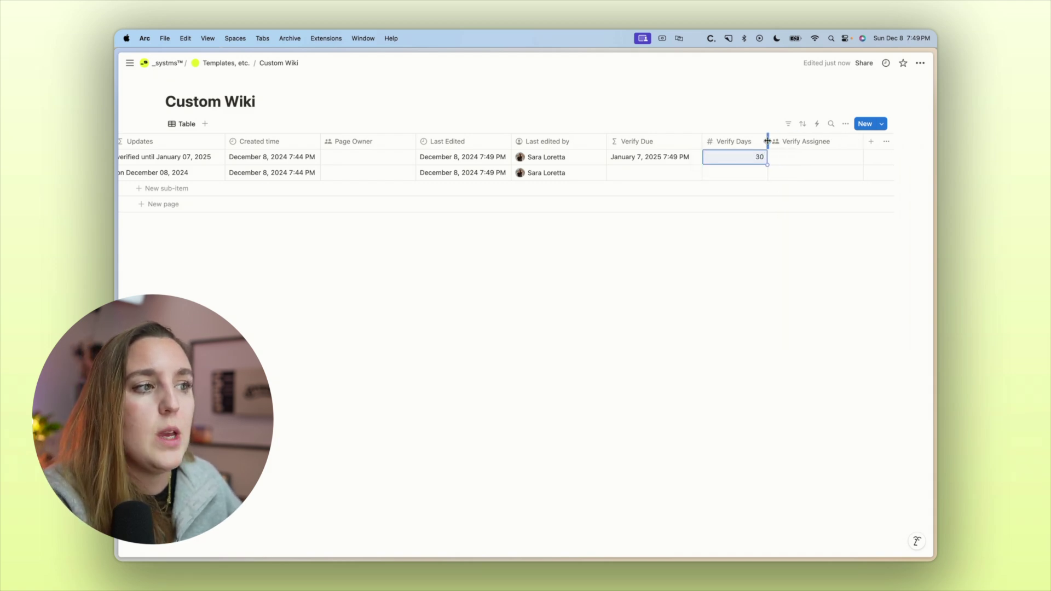
{"action": "scroll", "coordinate": [723, 158], "scroll_direction": "right", "scroll_amount": 1}
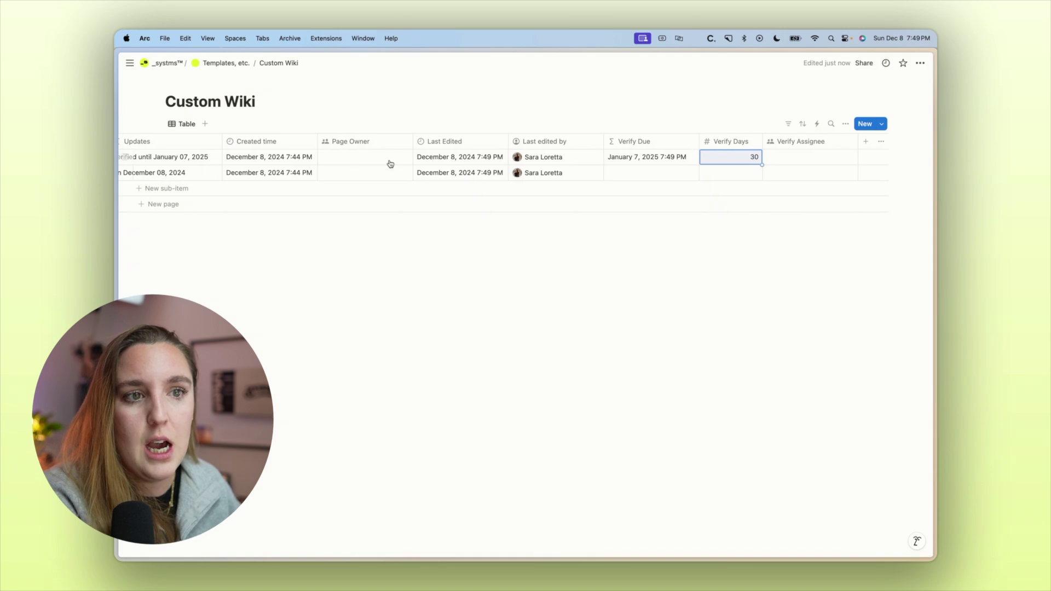
{"action": "scroll", "coordinate": [273, 160], "scroll_direction": "left", "scroll_amount": 5}
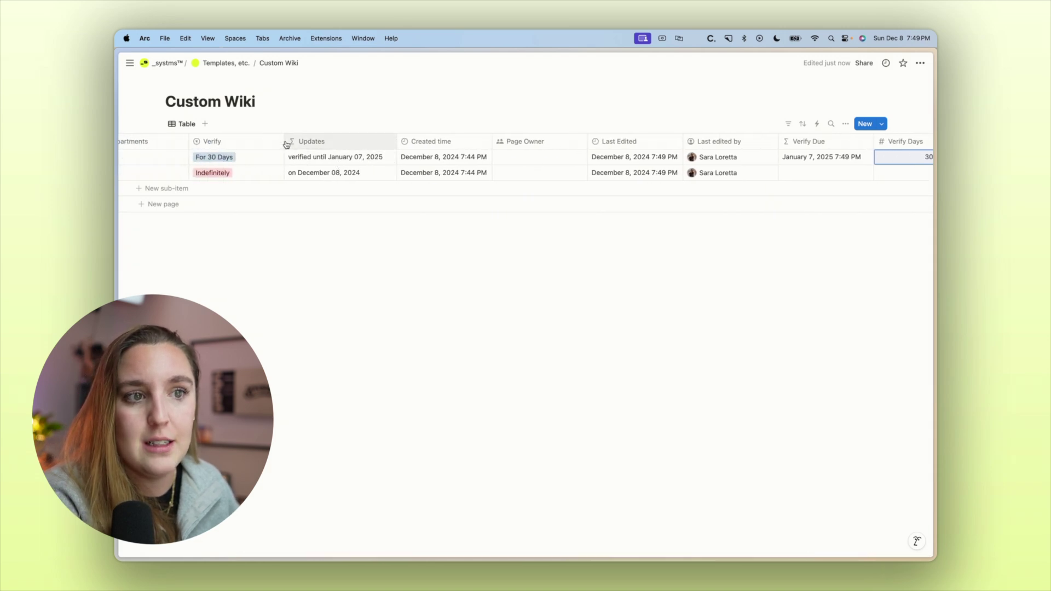
{"action": "left_click_drag", "start_coordinate": [262, 141], "coordinate": [253, 141]}
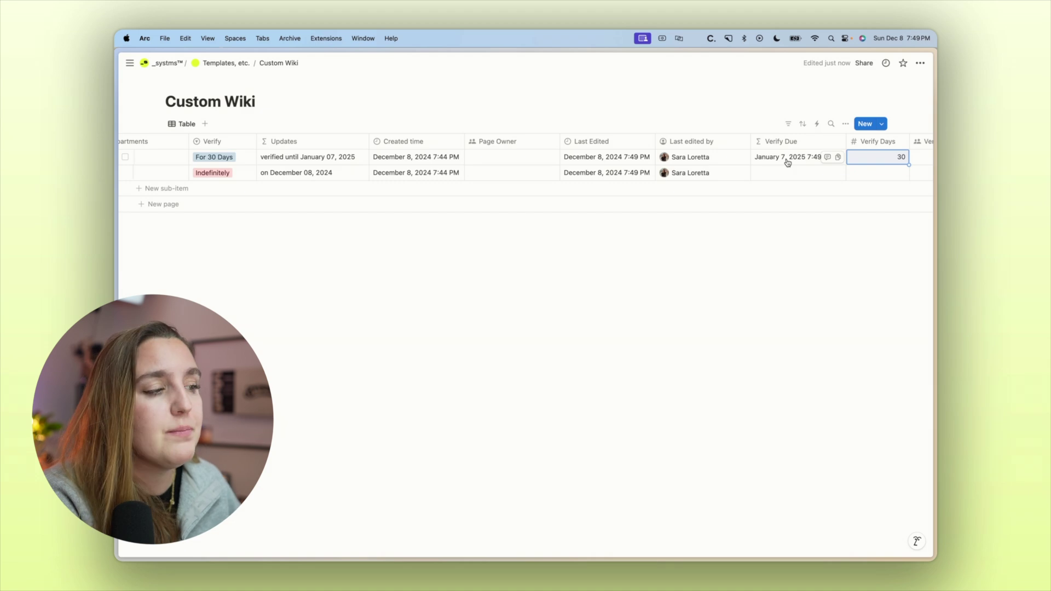
{"action": "left_click", "coordinate": [837, 282]}
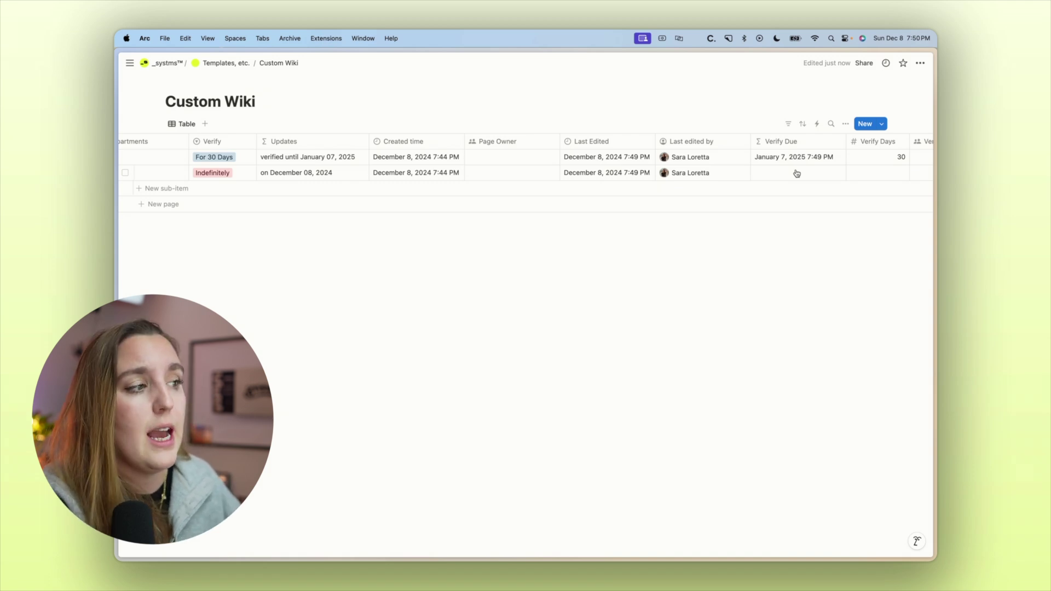
Open Sample Doc A from the table, expand it to full page, and start Customize layout.
{"action": "scroll", "coordinate": [796, 174], "scroll_direction": "right", "scroll_amount": 2}
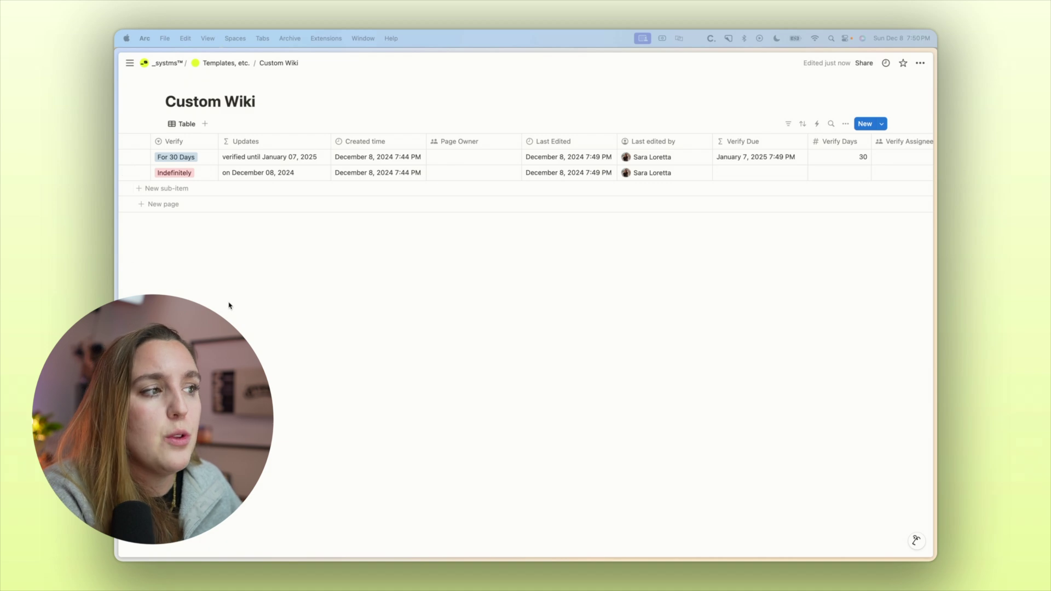
{"action": "scroll", "coordinate": [481, 154], "scroll_direction": "left", "scroll_amount": 1}
{"action": "scroll", "coordinate": [481, 153], "scroll_direction": "left", "scroll_amount": 2}
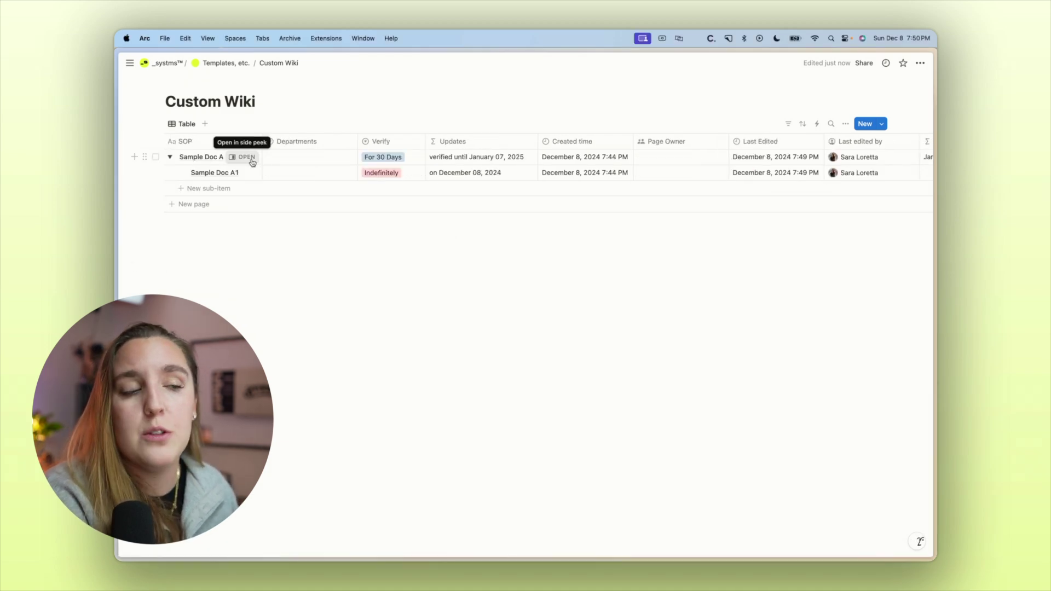
{"action": "left_click", "coordinate": [252, 159]}
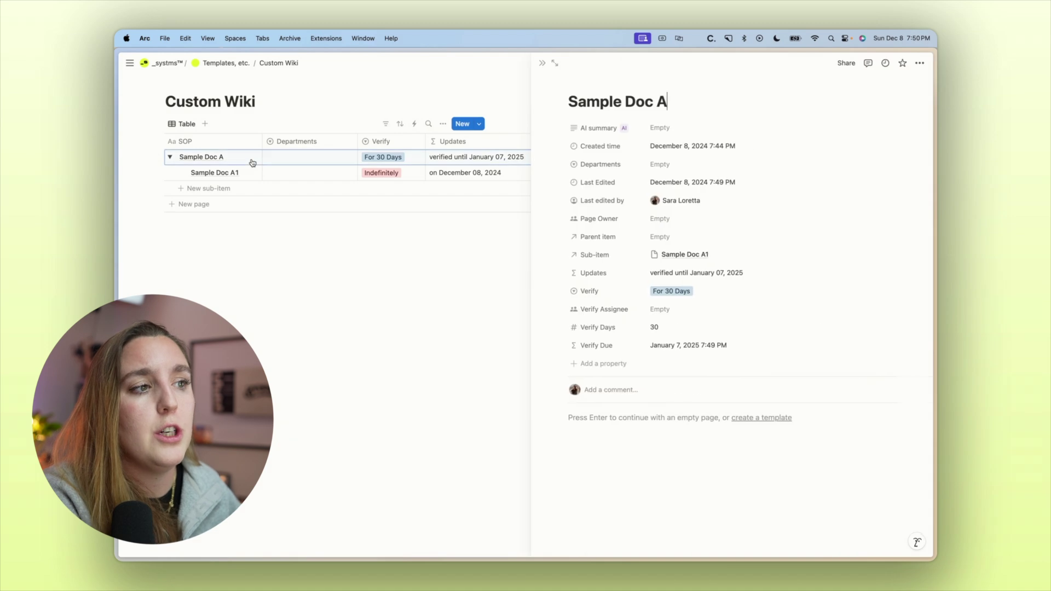
{"action": "left_click", "coordinate": [554, 64]}
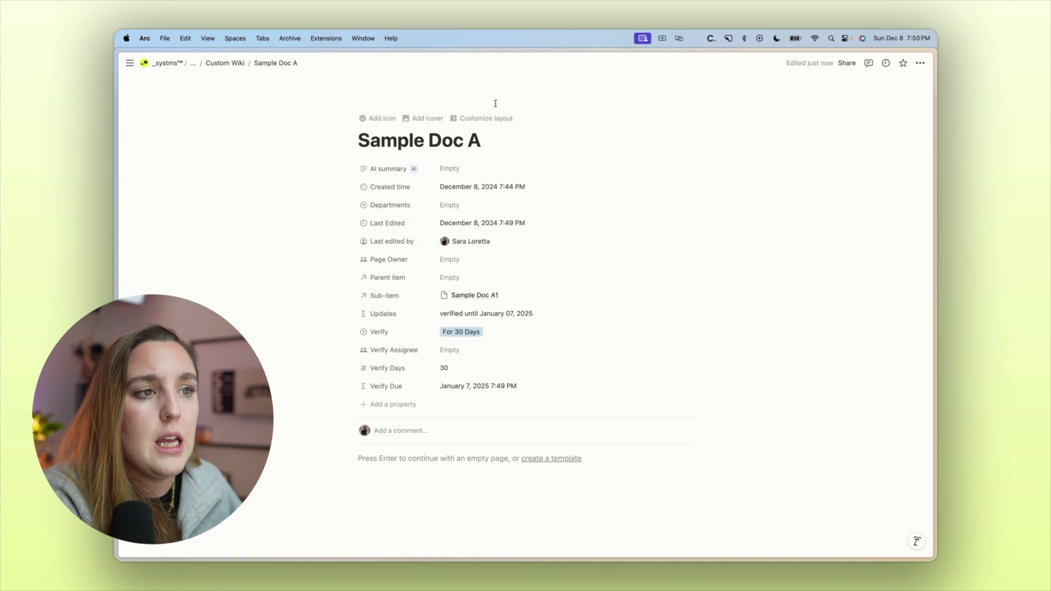
{"action": "left_click", "coordinate": [478, 125]}
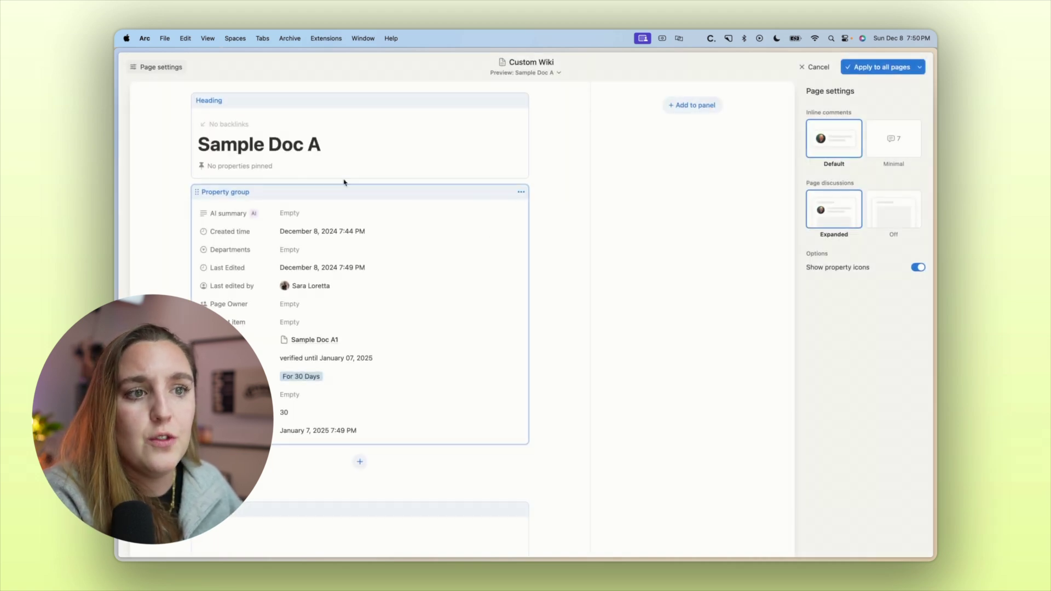
Turn off heading backlinks and pin Departments, Verify, Updates under Sample Doc A's title, in that order.
{"action": "left_click", "coordinate": [250, 169]}
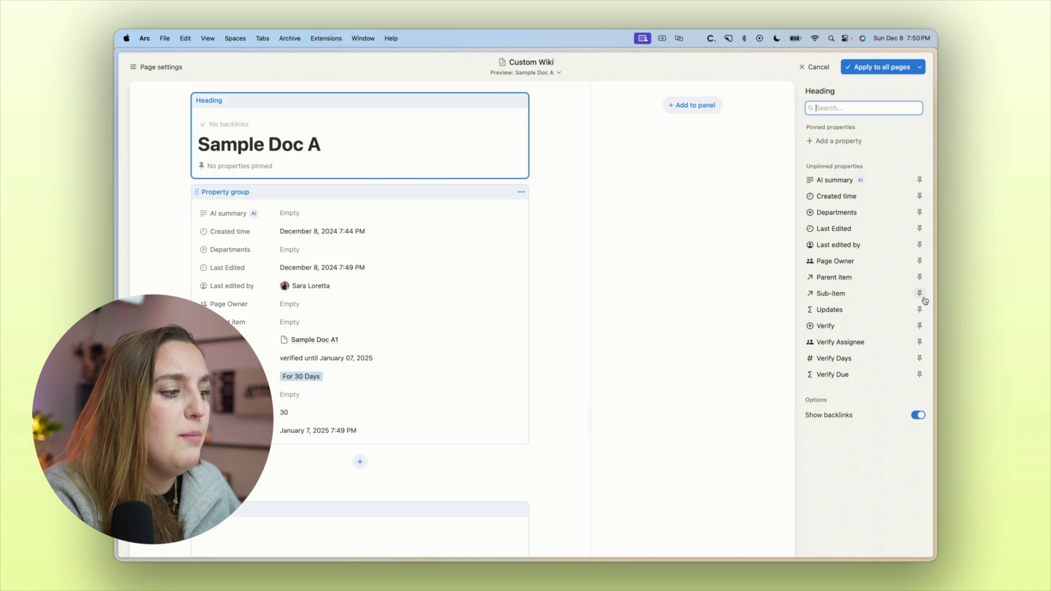
{"action": "left_click", "coordinate": [921, 416]}
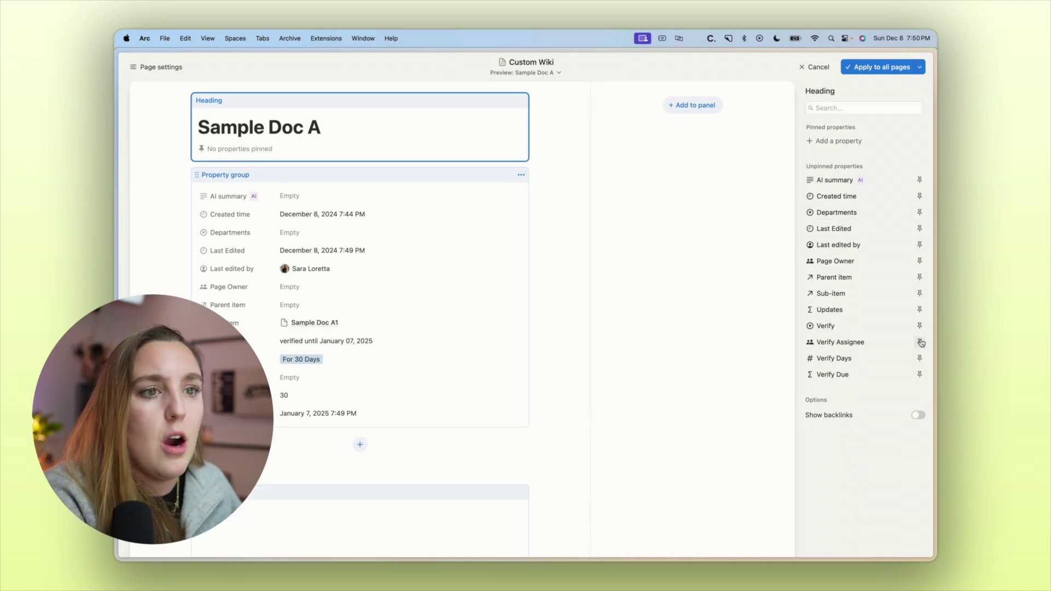
{"action": "left_click", "coordinate": [920, 309]}
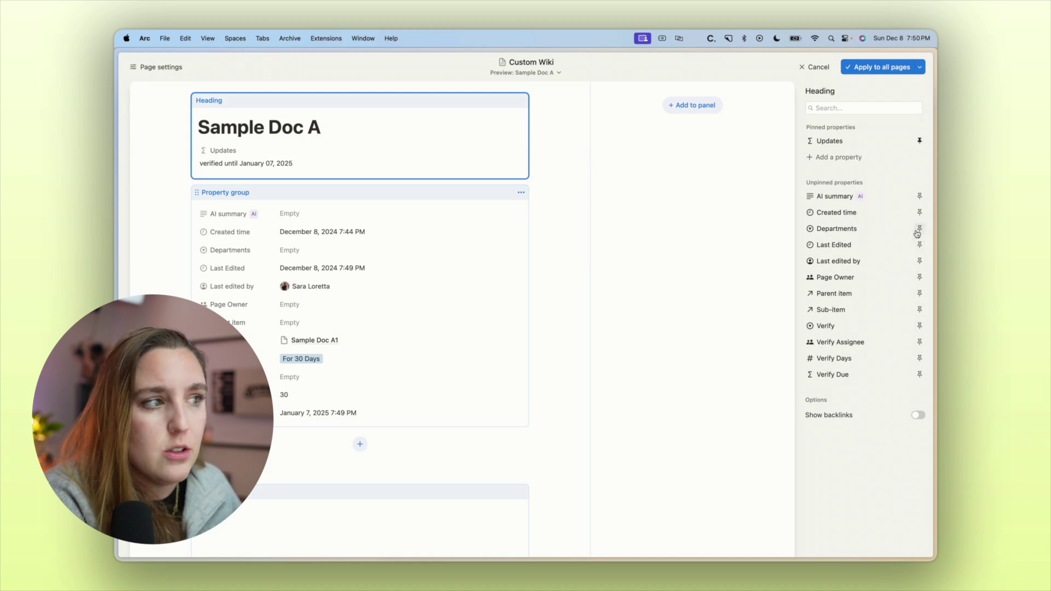
{"action": "left_click", "coordinate": [919, 228]}
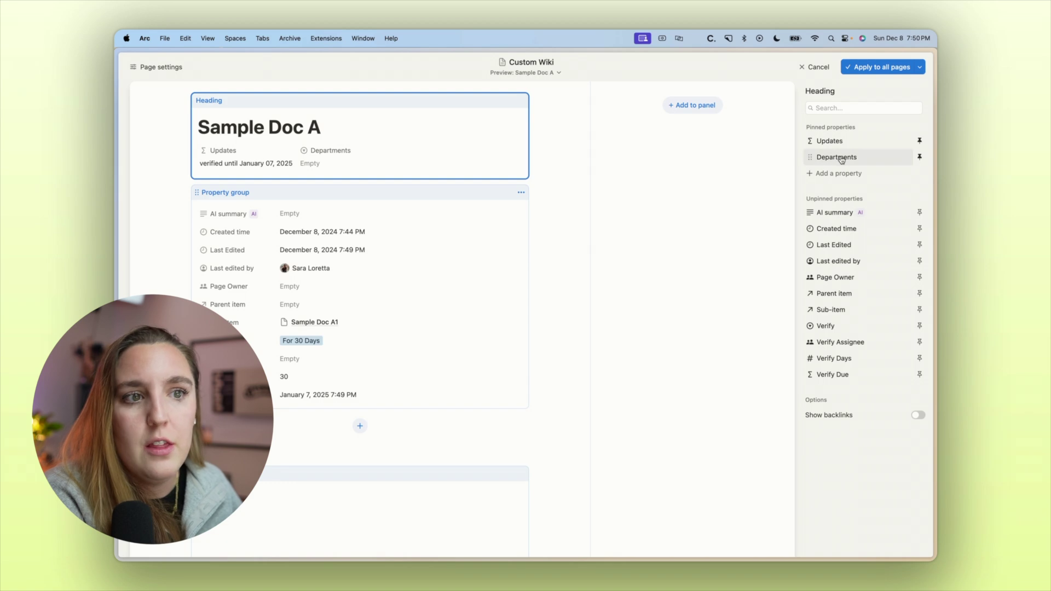
{"action": "left_click_drag", "start_coordinate": [836, 157], "coordinate": [836, 141]}
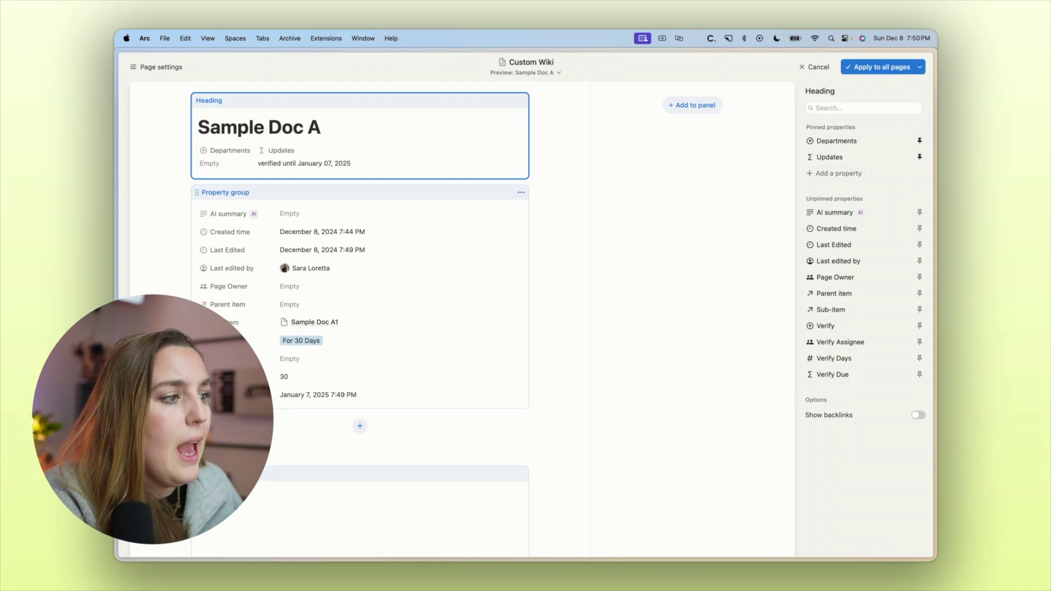
{"action": "left_click", "coordinate": [920, 326]}
{"action": "left_click_drag", "start_coordinate": [851, 172], "coordinate": [840, 158]}
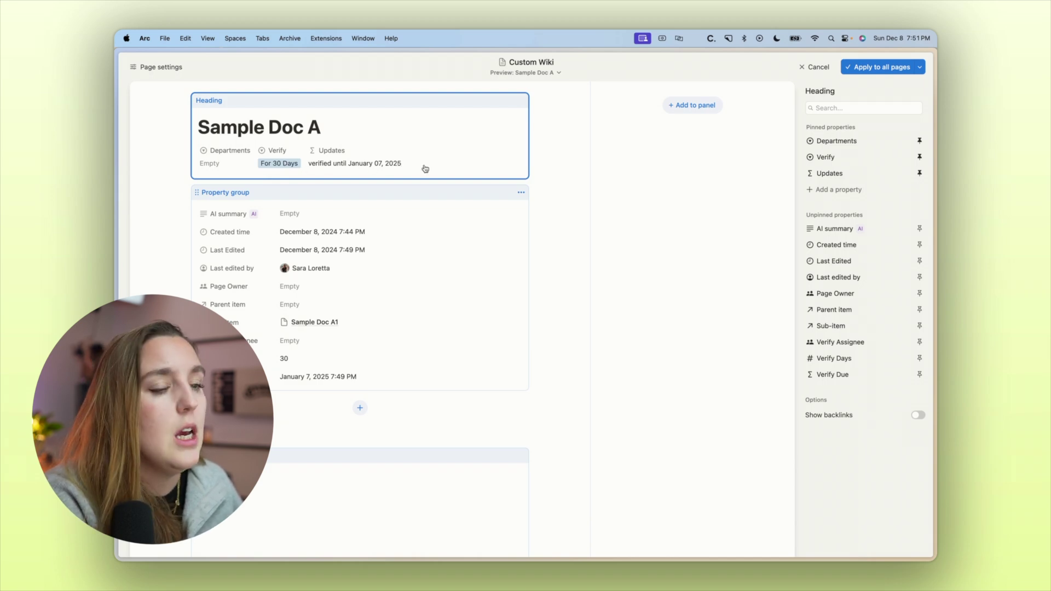
Move the property group block into the layout's side panel.
{"action": "left_click", "coordinate": [639, 201]}
{"action": "left_click", "coordinate": [411, 246]}
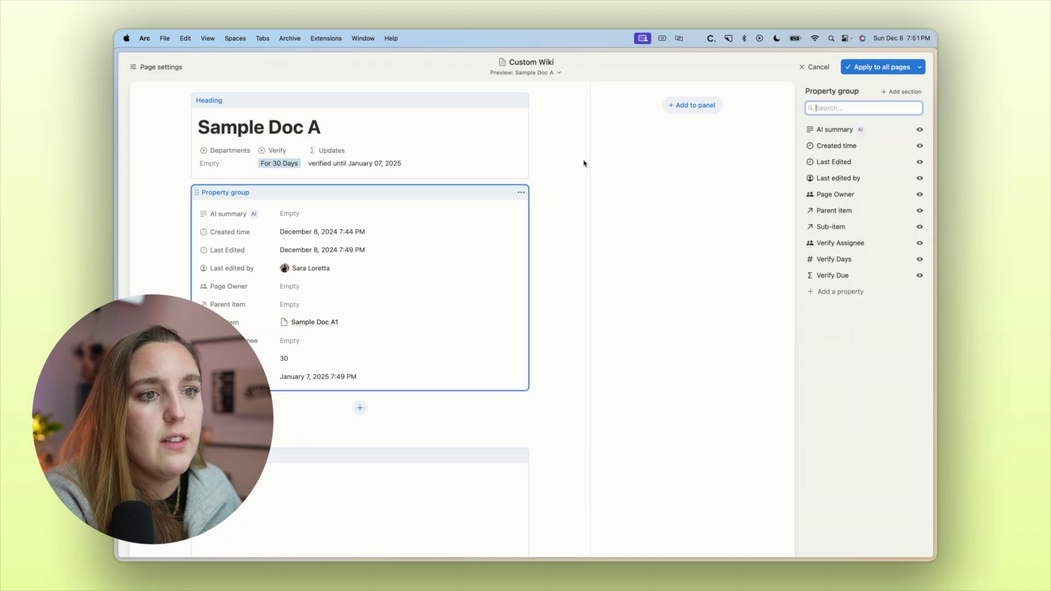
{"action": "left_click", "coordinate": [521, 193]}
{"action": "left_click", "coordinate": [366, 204]}
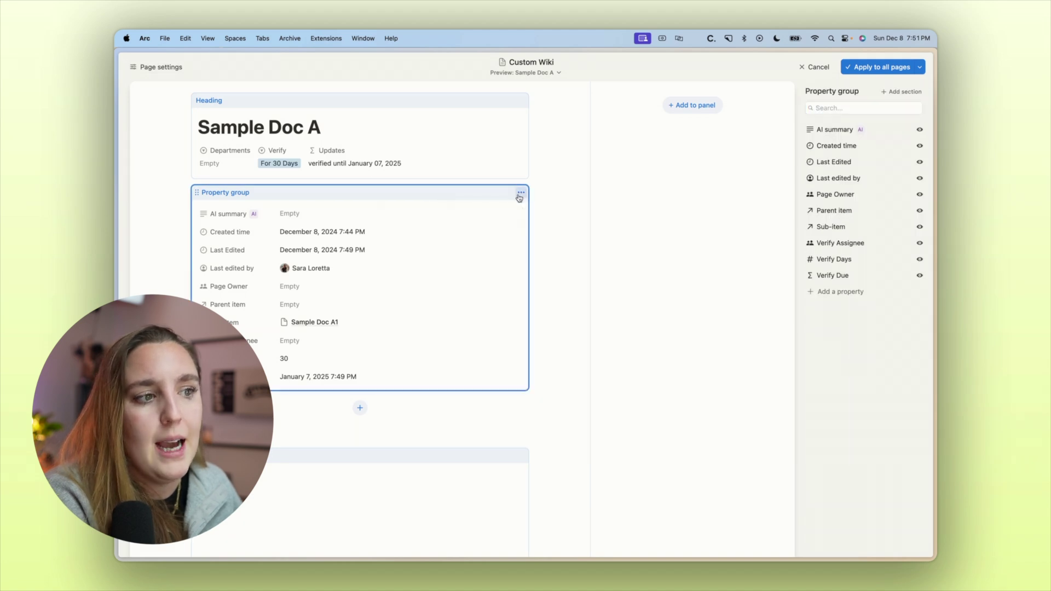
{"action": "left_click", "coordinate": [519, 194]}
{"action": "left_click", "coordinate": [508, 222]}
{"action": "left_click", "coordinate": [521, 194]}
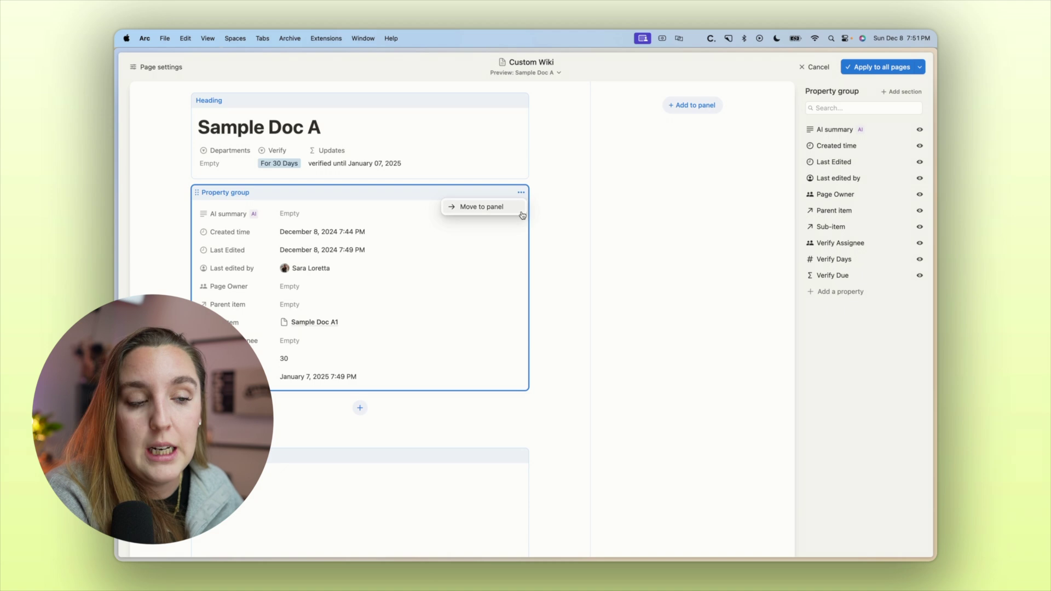
{"action": "left_click", "coordinate": [514, 208]}
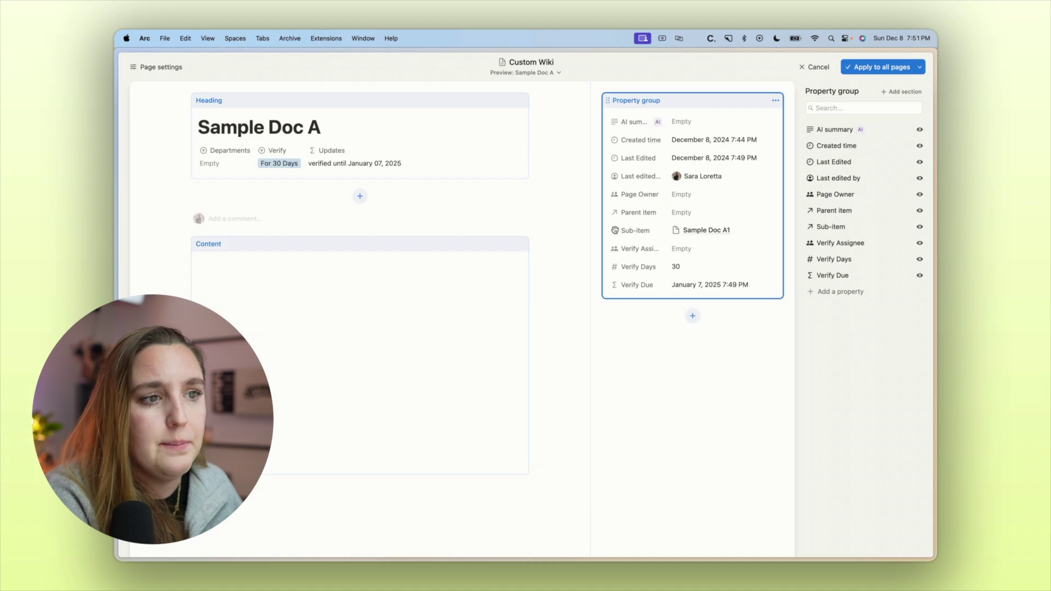
Insert a new block below the heading after cancelling two earlier attempts.
{"action": "left_click", "coordinate": [360, 195]}
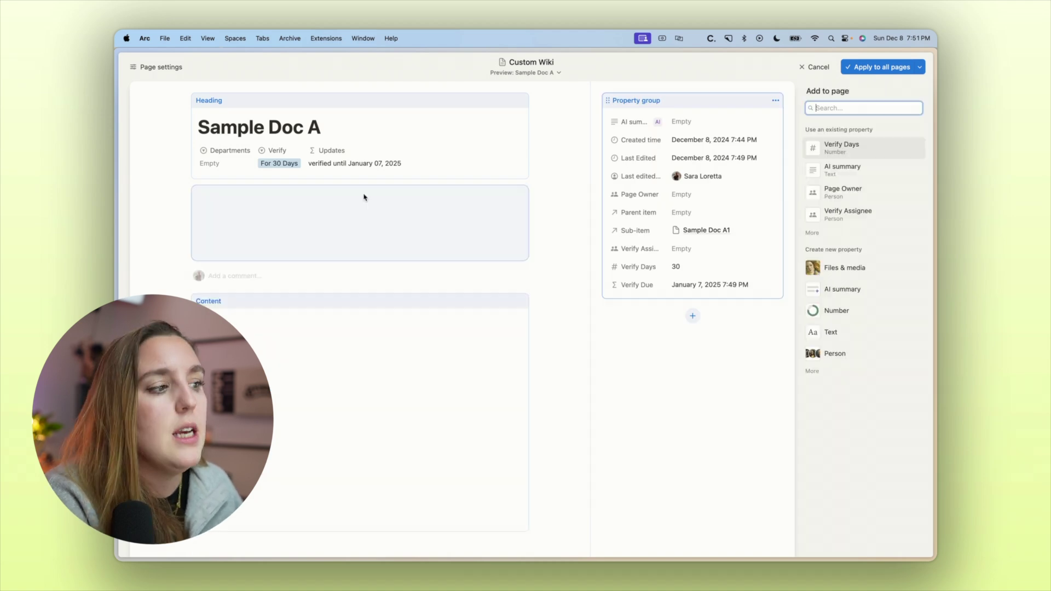
{"action": "key", "text": "Escape"}
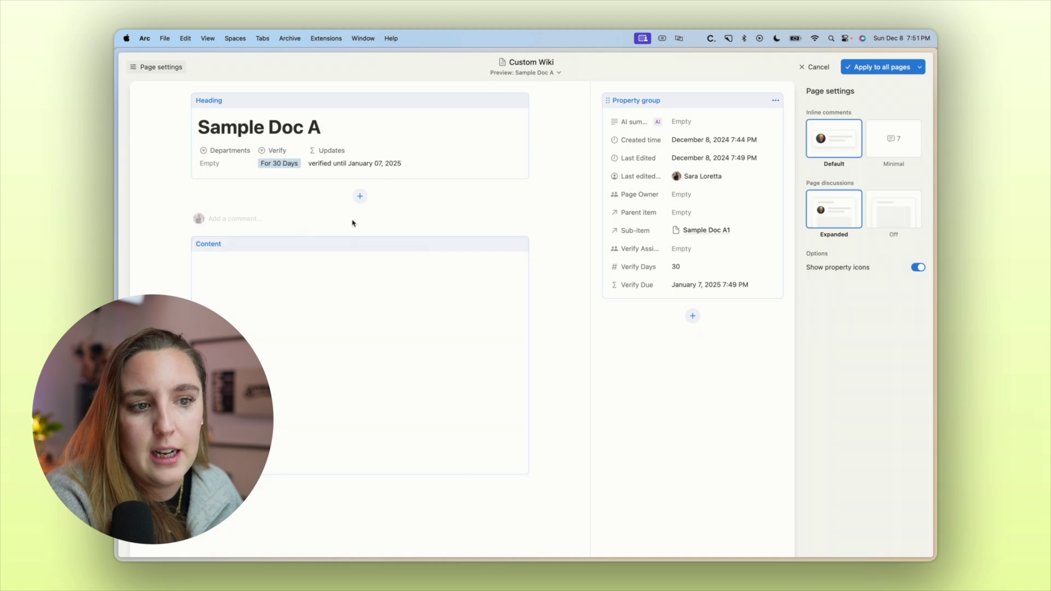
{"action": "left_click", "coordinate": [359, 196]}
{"action": "key", "text": "Escape"}
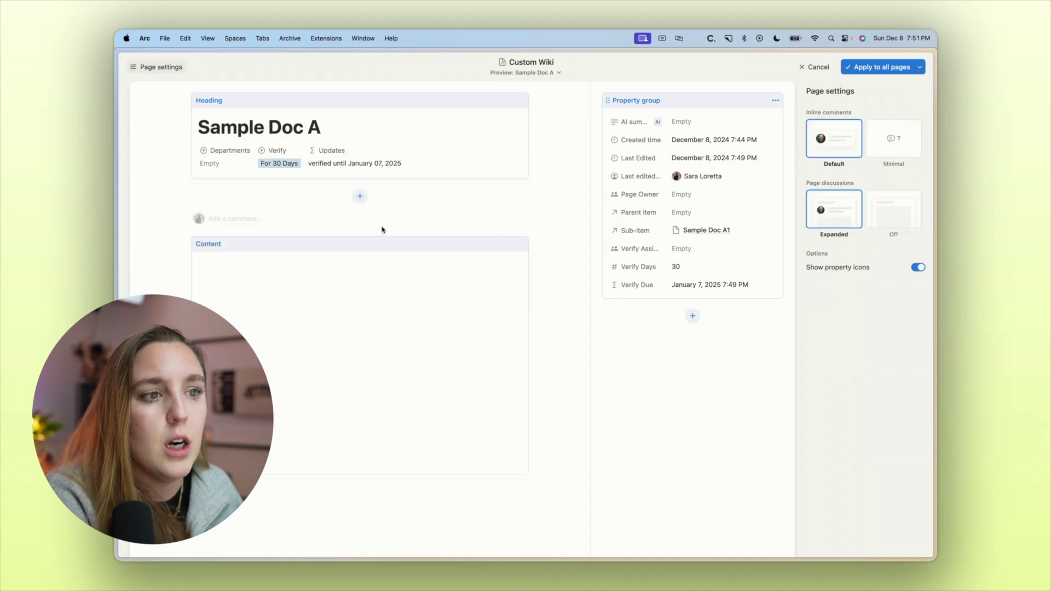
{"action": "left_click", "coordinate": [359, 196]}
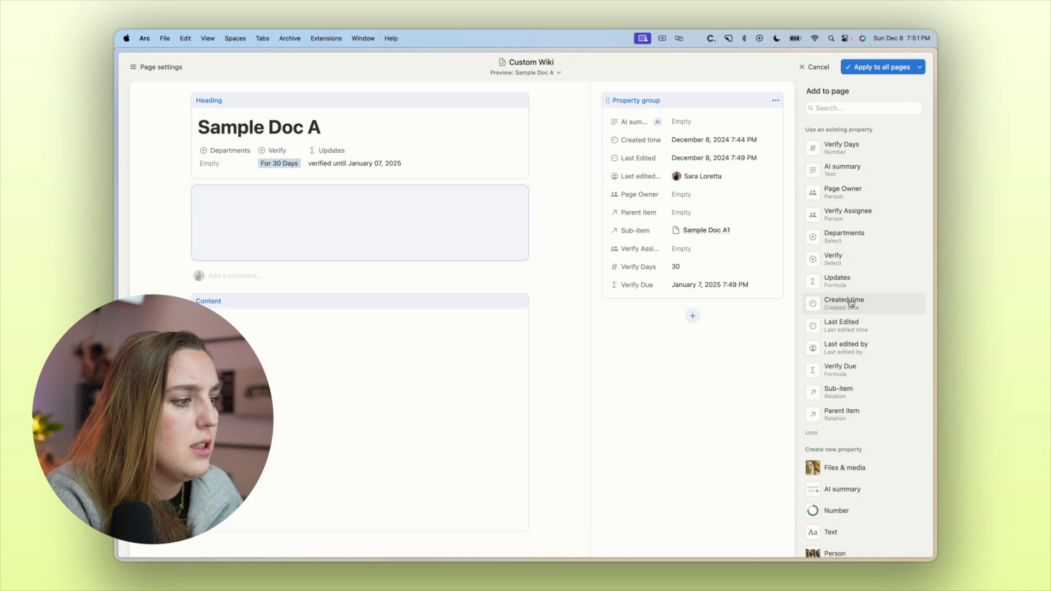
Fill the new block with the Sub-item relation and rename it Subdocs.
{"action": "left_click", "coordinate": [846, 392]}
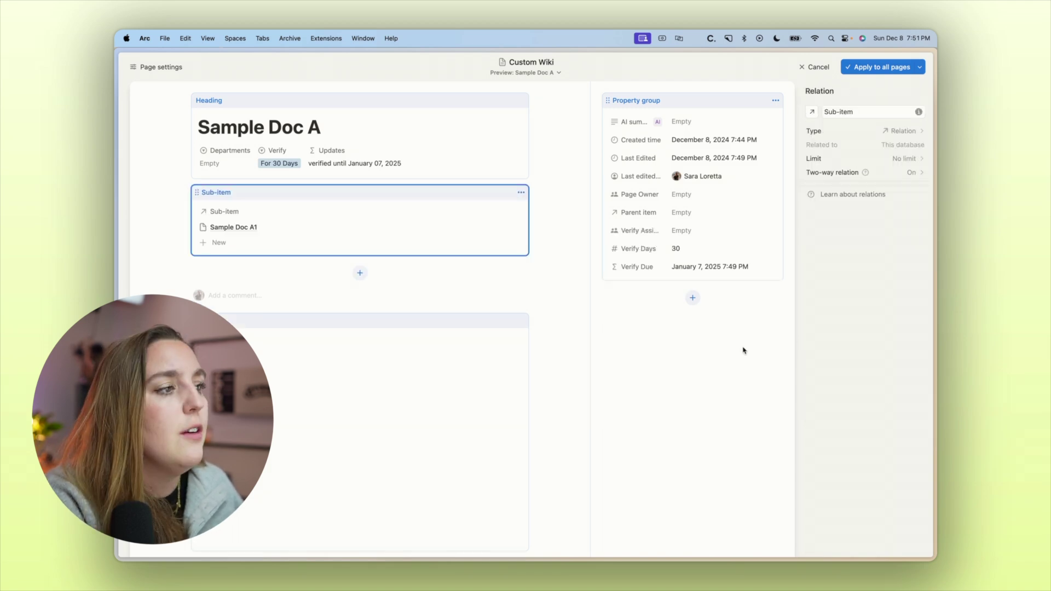
{"action": "left_click", "coordinate": [859, 112]}
{"action": "key", "text": "super+a"}
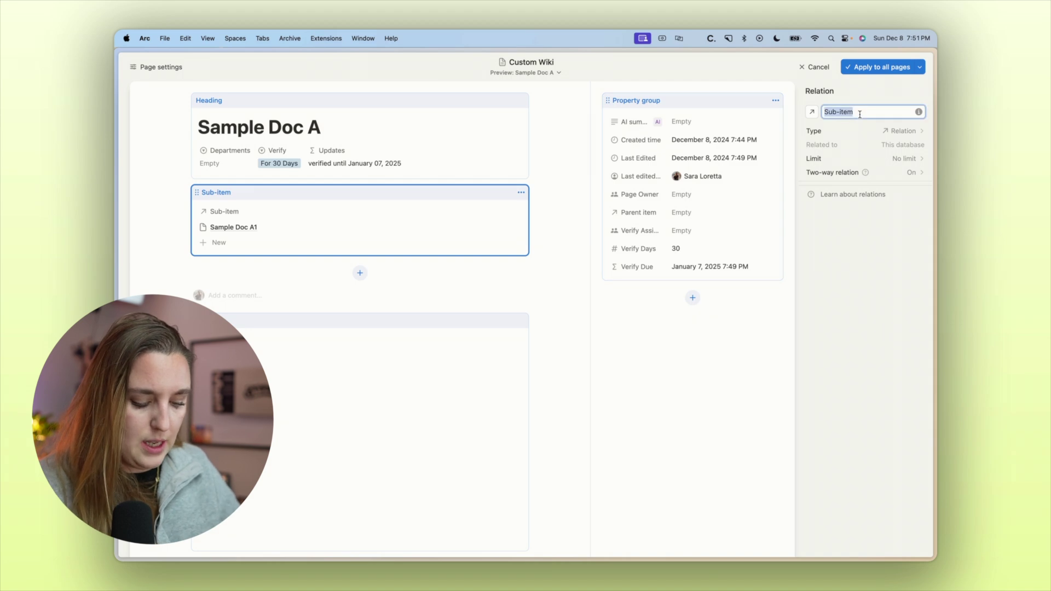
{"action": "type", "text": "Subdoc"}
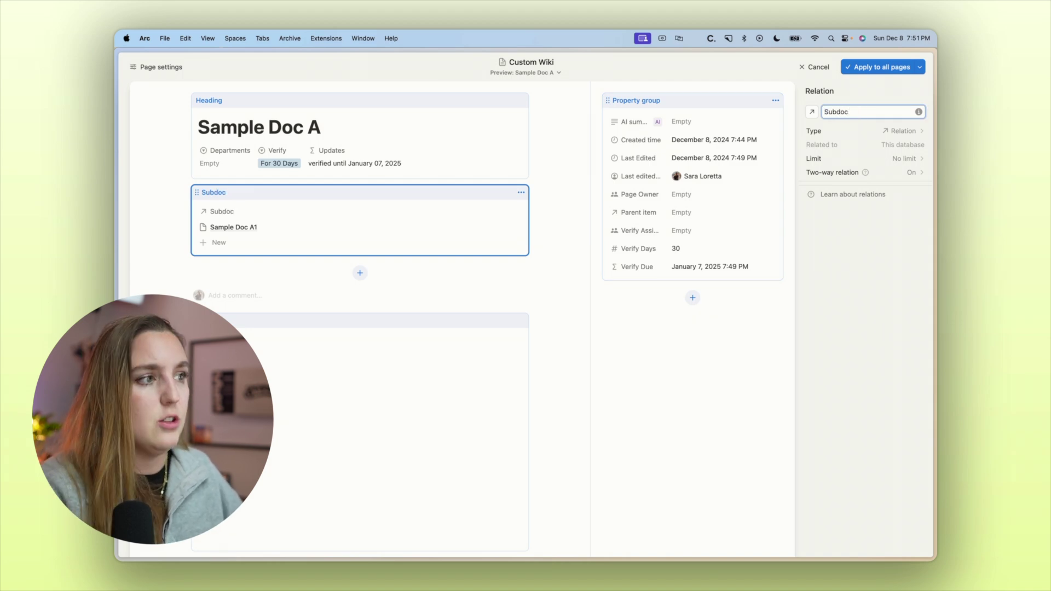
{"action": "type", "text": "s"}
{"action": "left_click", "coordinate": [848, 216]}
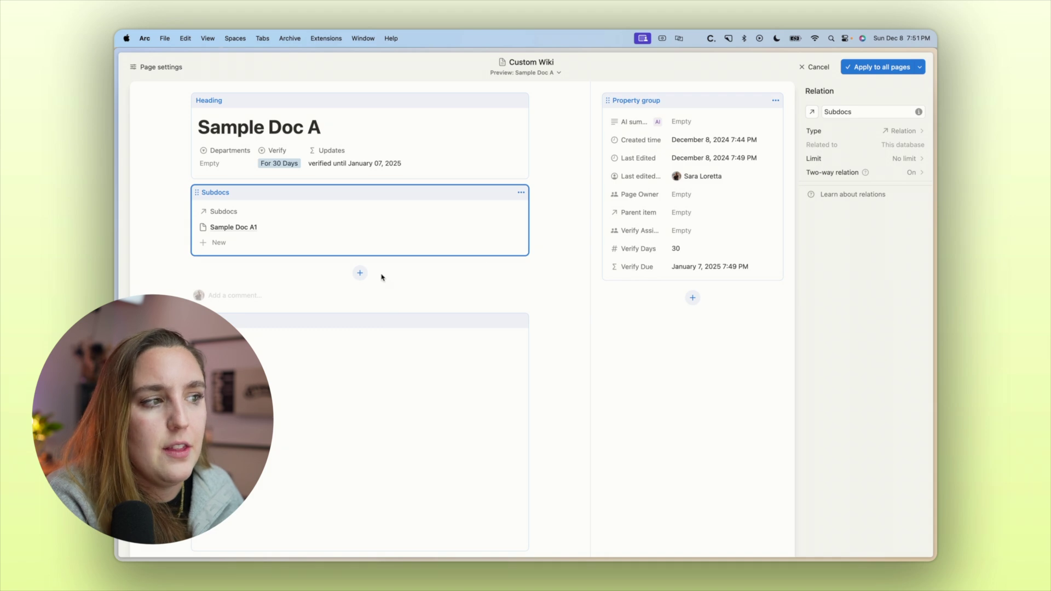
Add an AI summary block above Subdocs and rename it AI Doc Summary.
{"action": "left_click", "coordinate": [360, 273]}
{"action": "left_click", "coordinate": [842, 169]}
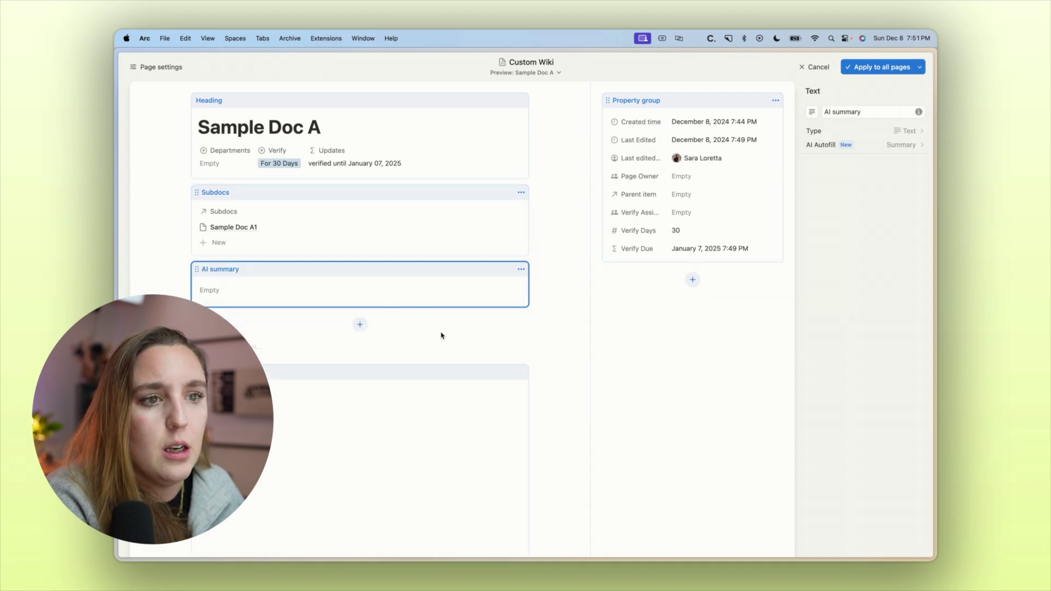
{"action": "left_click_drag", "start_coordinate": [428, 273], "coordinate": [429, 209]}
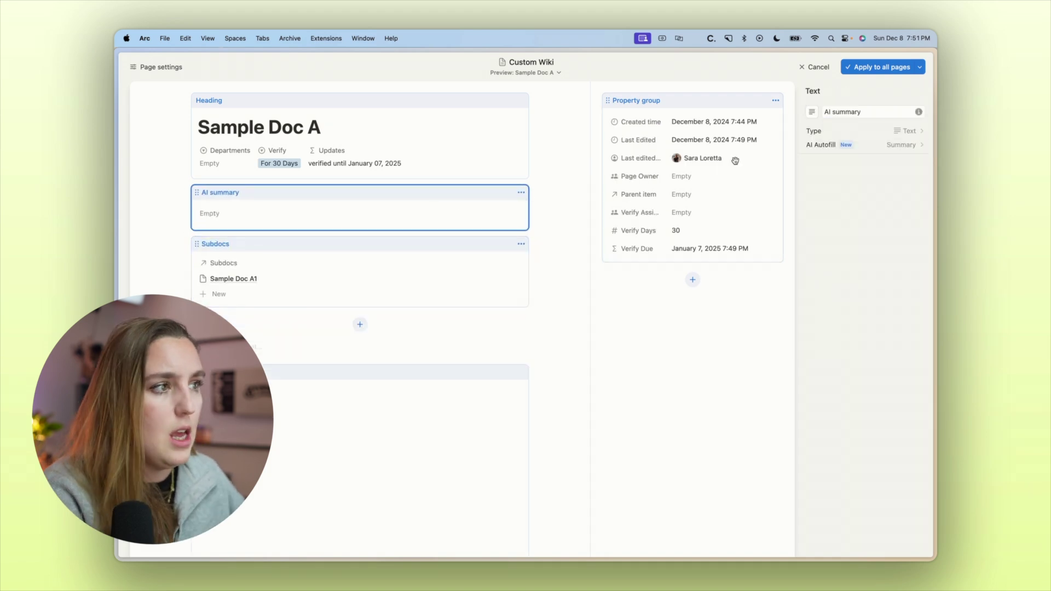
{"action": "left_click", "coordinate": [834, 112]}
{"action": "key", "text": "BackSpace"}
{"action": "key", "text": "BackSpace"}
{"action": "key", "text": "BackSpace"}
{"action": "key", "text": "BackSpace"}
{"action": "key", "text": "BackSpace"}
{"action": "key", "text": "BackSpace"}
{"action": "key", "text": "BackSpace"}
{"action": "key", "text": "BackSpace"}
{"action": "key", "text": "BackSpace"}
{"action": "key", "text": "BackSpace"}
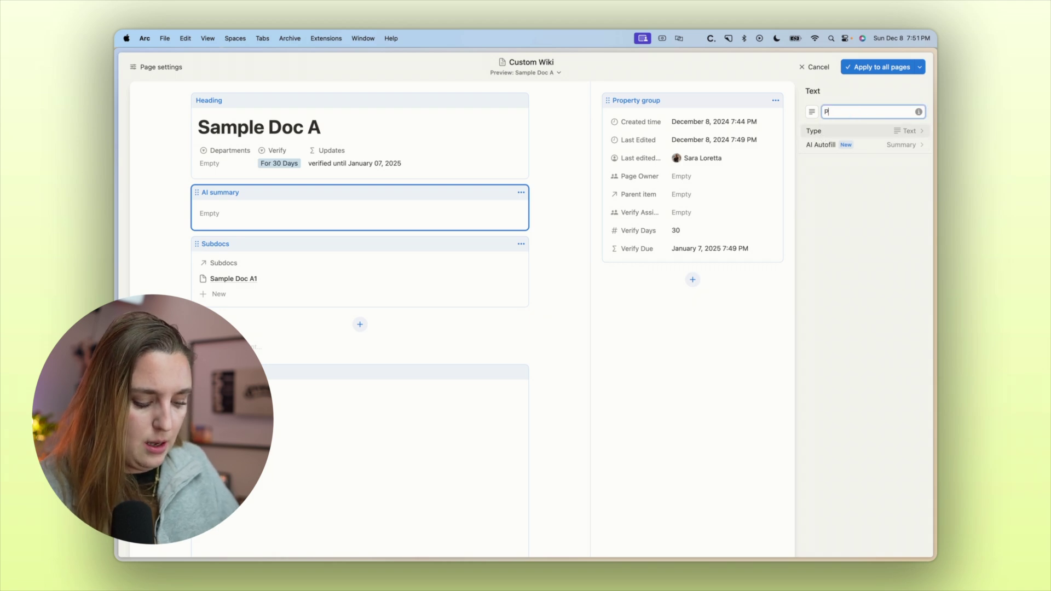
{"action": "type", "text": "Doc"}
{"action": "key", "text": "BackSpace"}
{"action": "key", "text": "BackSpace"}
{"action": "key", "text": "BackSpace"}
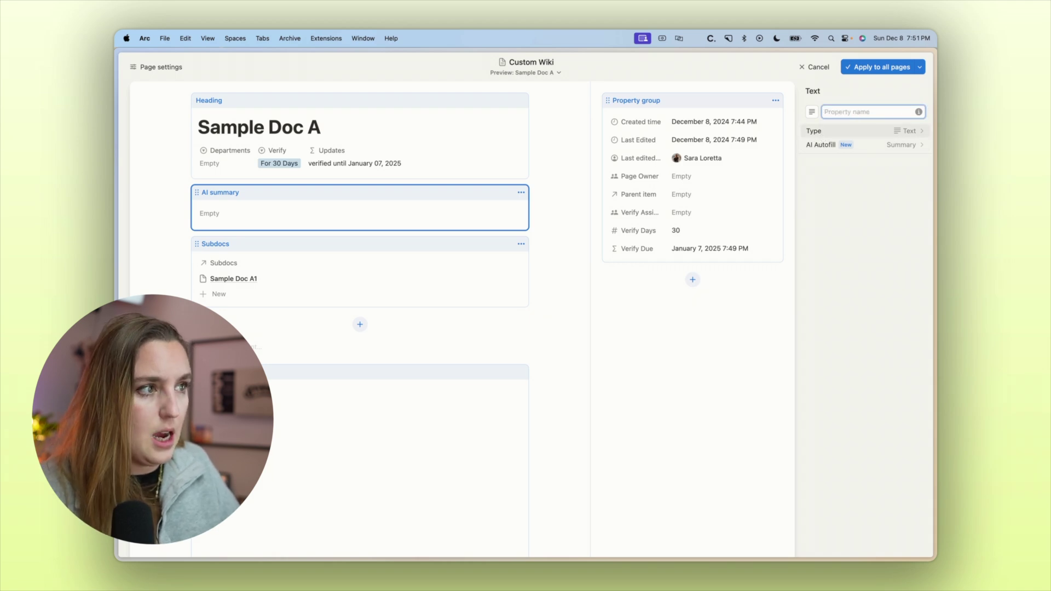
{"action": "type", "text": "AI Doc Summary"}
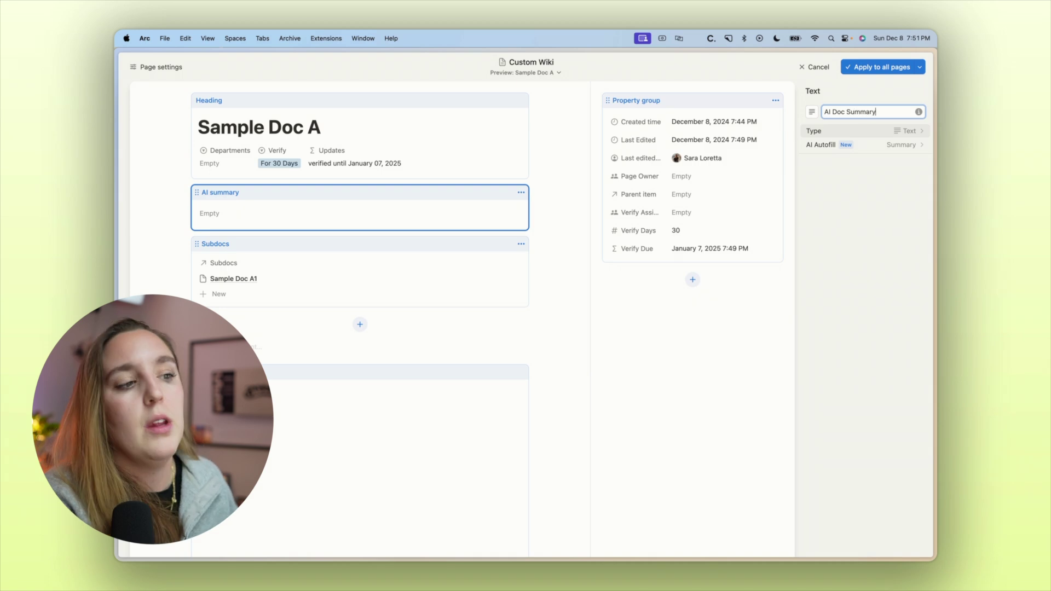
{"action": "left_click", "coordinate": [788, 283]}
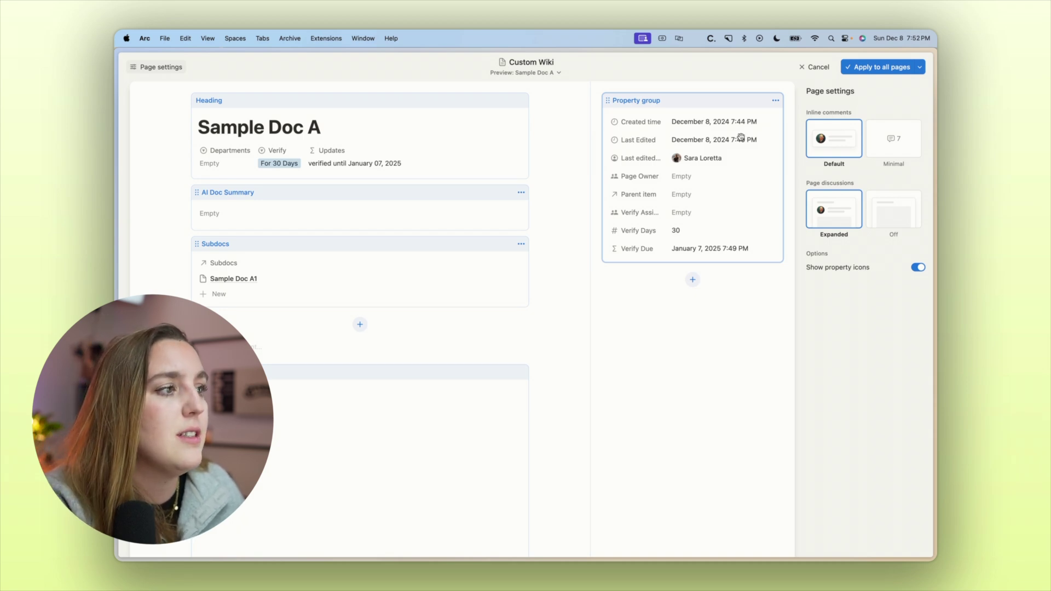
{"action": "left_click", "coordinate": [742, 170]}
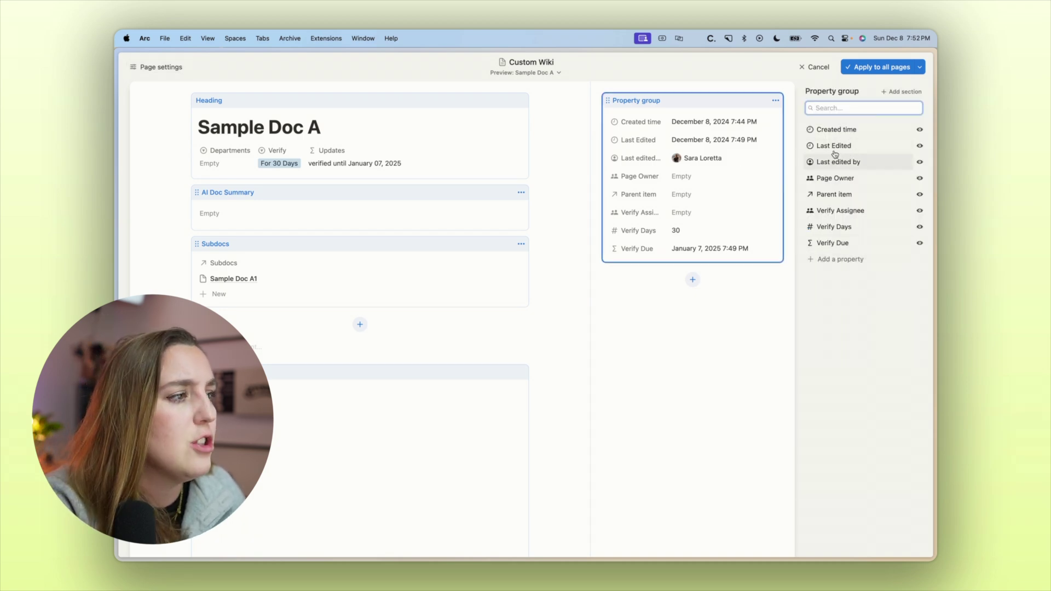
Put Parent item and Page Owner at the top of the property group, renaming Parent item to Primary Doc.
{"action": "left_click_drag", "start_coordinate": [841, 174], "coordinate": [837, 130]}
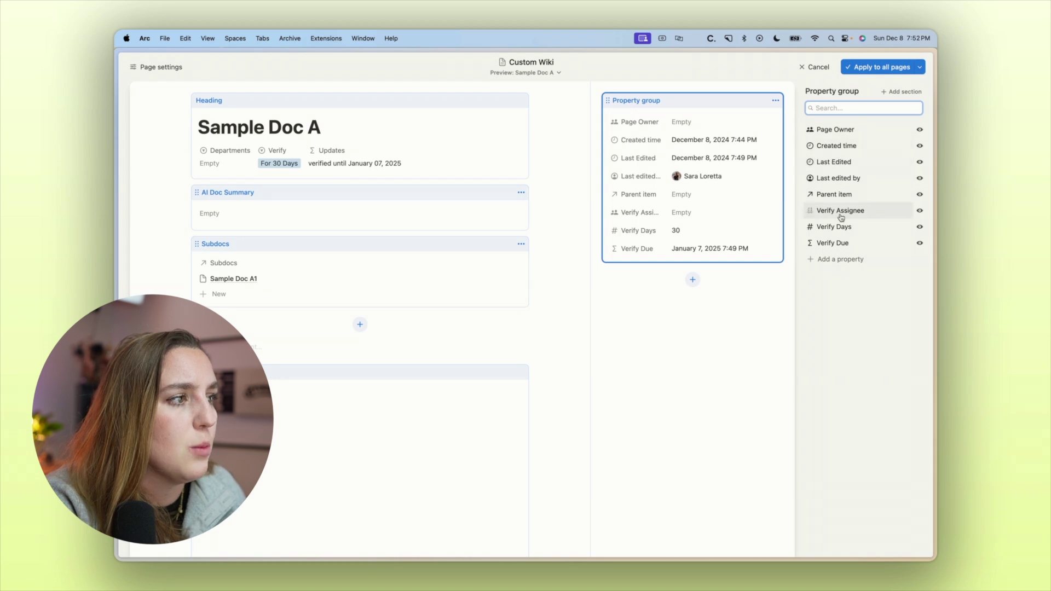
{"action": "left_click_drag", "start_coordinate": [834, 195], "coordinate": [836, 140]}
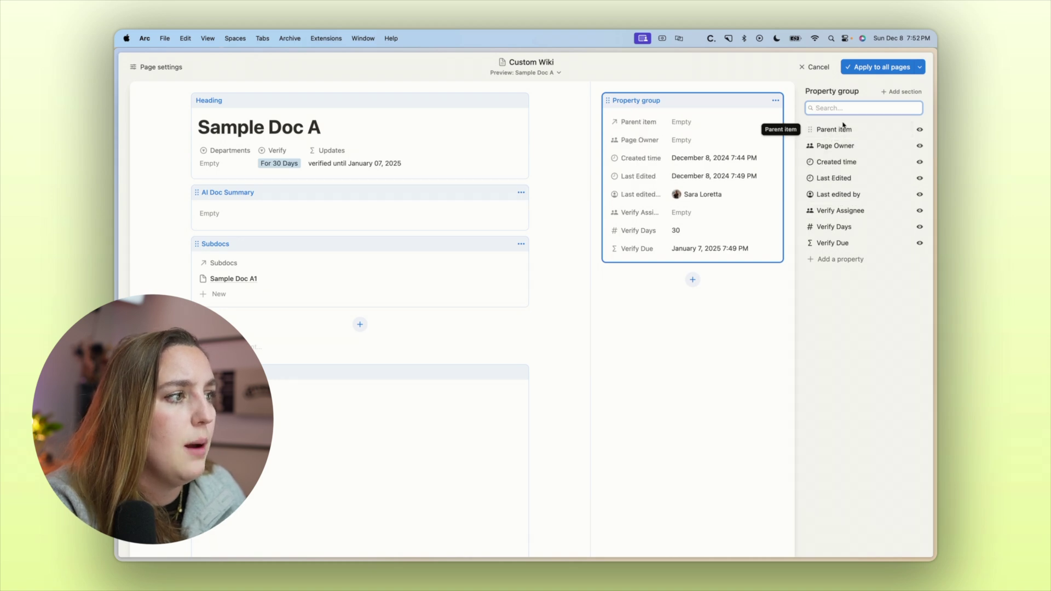
{"action": "left_click", "coordinate": [840, 131]}
{"action": "left_click", "coordinate": [841, 144]}
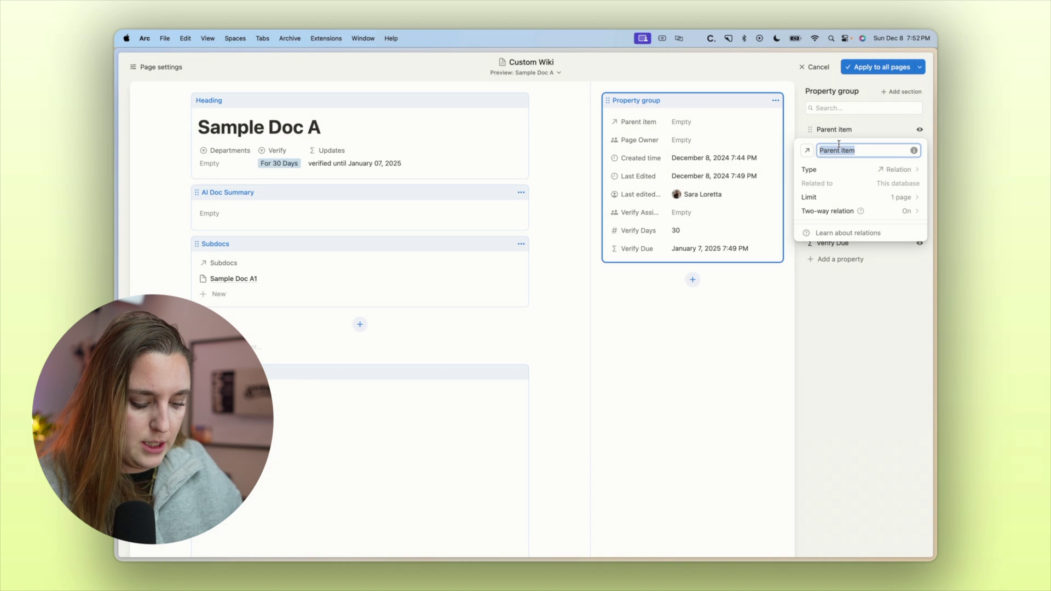
{"action": "type", "text": "Primary Doc"}
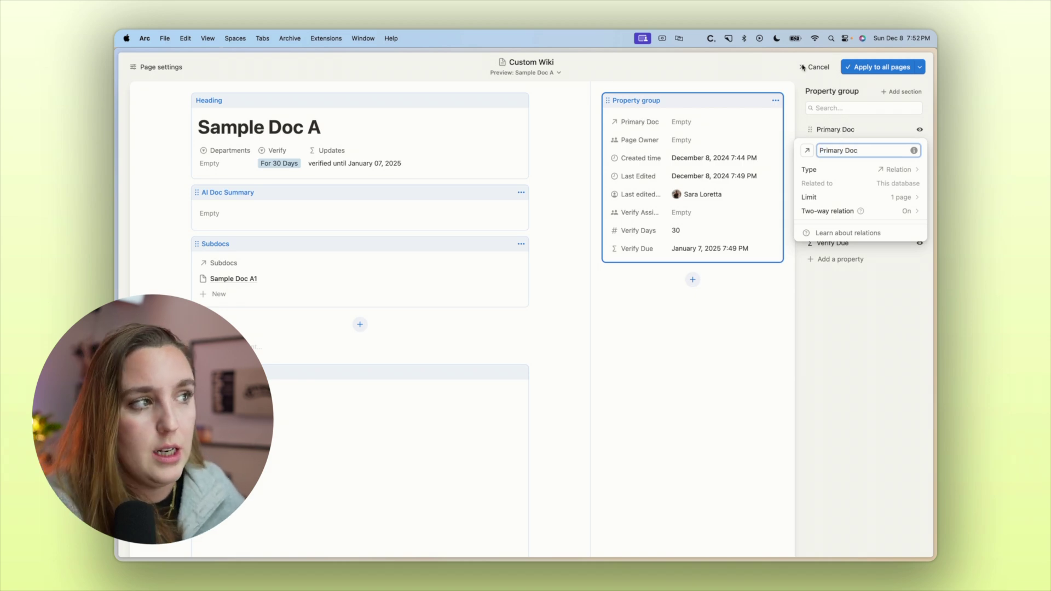
{"action": "left_click", "coordinate": [801, 86]}
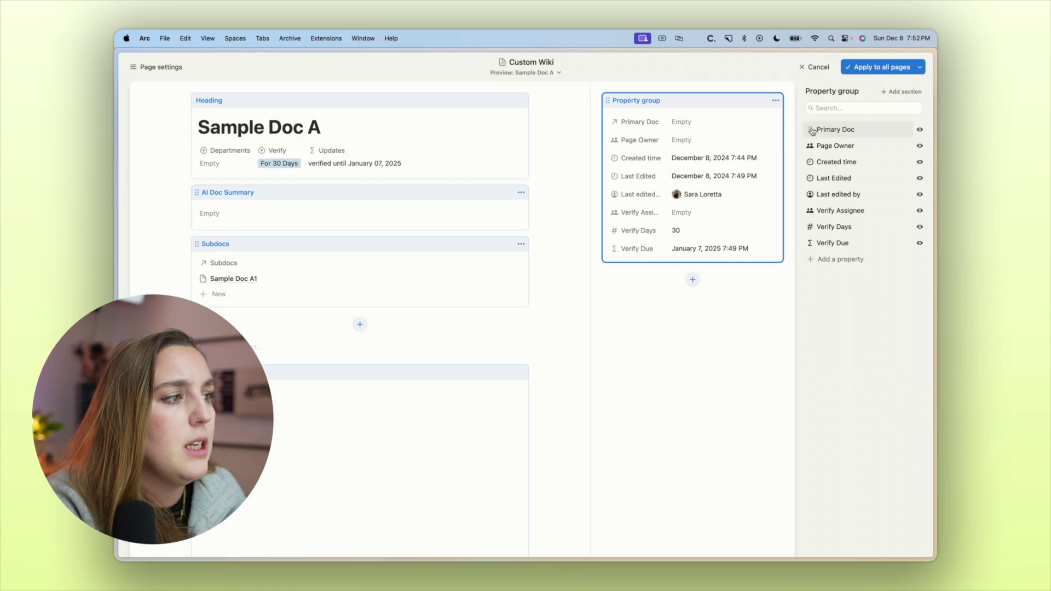
Move Created time below Last Edited, Last edited by above it, and exit the layout editor.
{"action": "left_click_drag", "start_coordinate": [841, 158], "coordinate": [843, 244]}
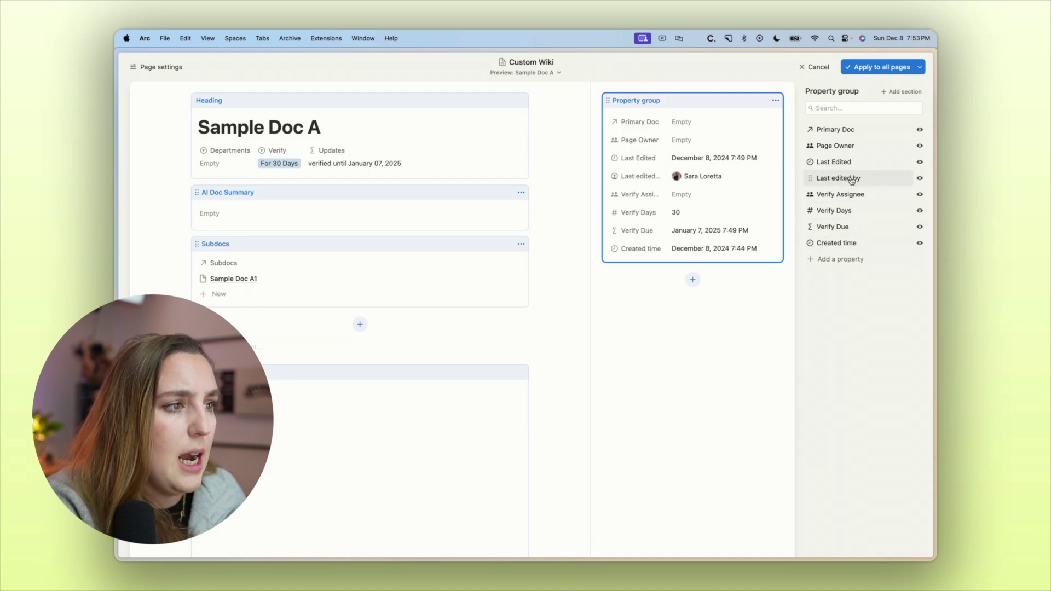
{"action": "left_click_drag", "start_coordinate": [851, 181], "coordinate": [849, 163]}
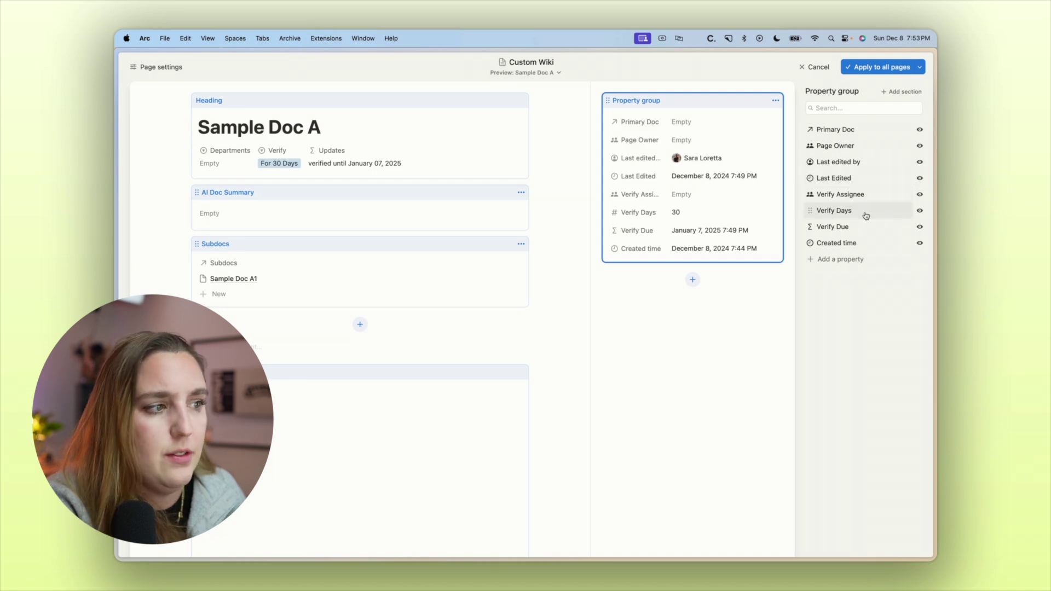
{"action": "left_click", "coordinate": [877, 67]}
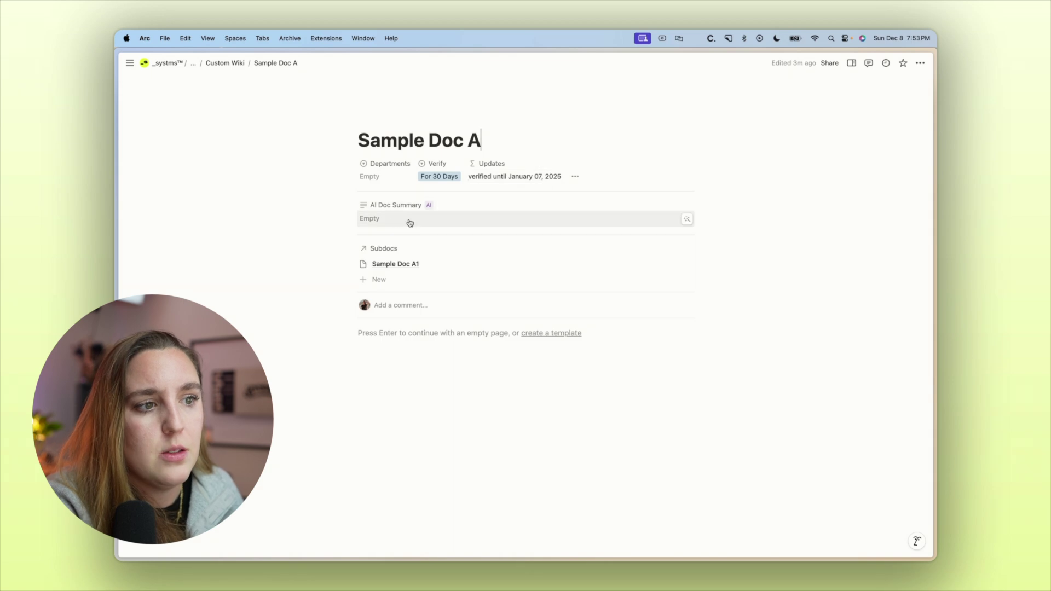
Show Verify then Updates on Subdocs entries, so Sample Doc A1 shows Indefinitely and December 08, 2024.
{"action": "left_click", "coordinate": [684, 249]}
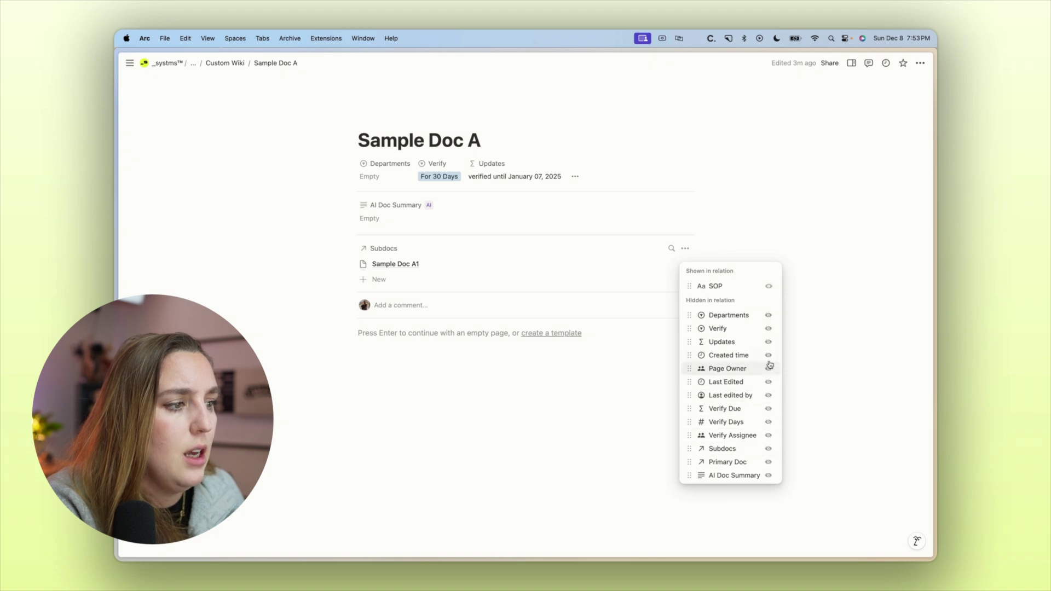
{"action": "left_click", "coordinate": [768, 341]}
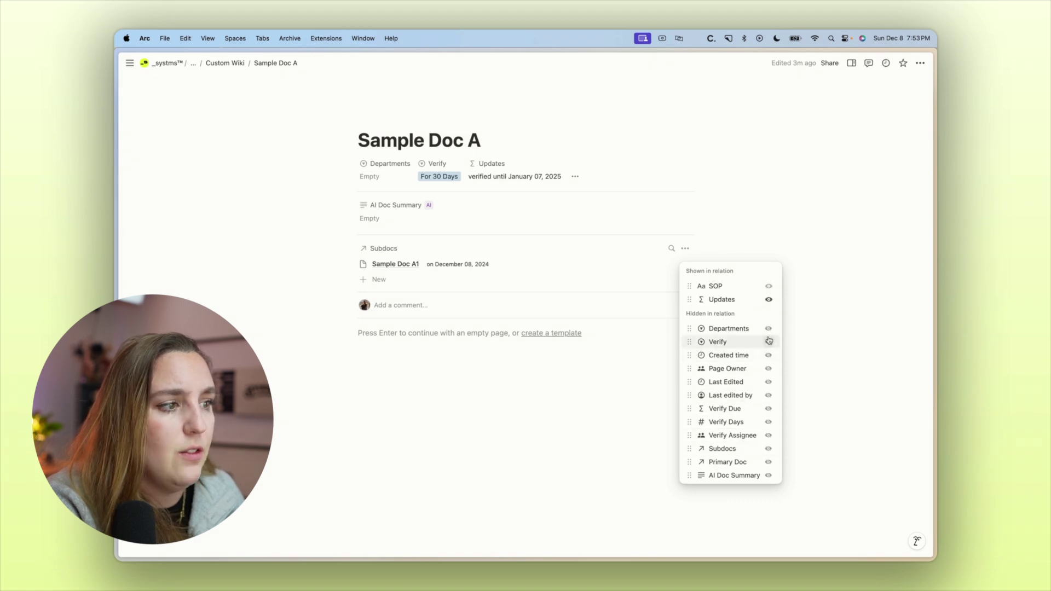
{"action": "left_click", "coordinate": [768, 342]}
{"action": "left_click_drag", "start_coordinate": [732, 312], "coordinate": [732, 300]}
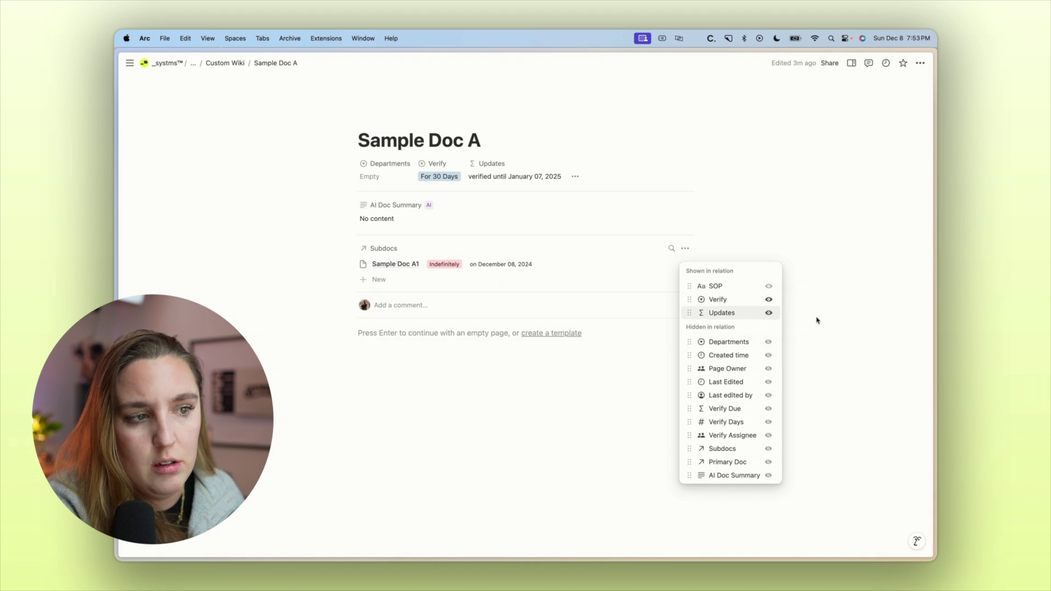
{"action": "left_click", "coordinate": [816, 317]}
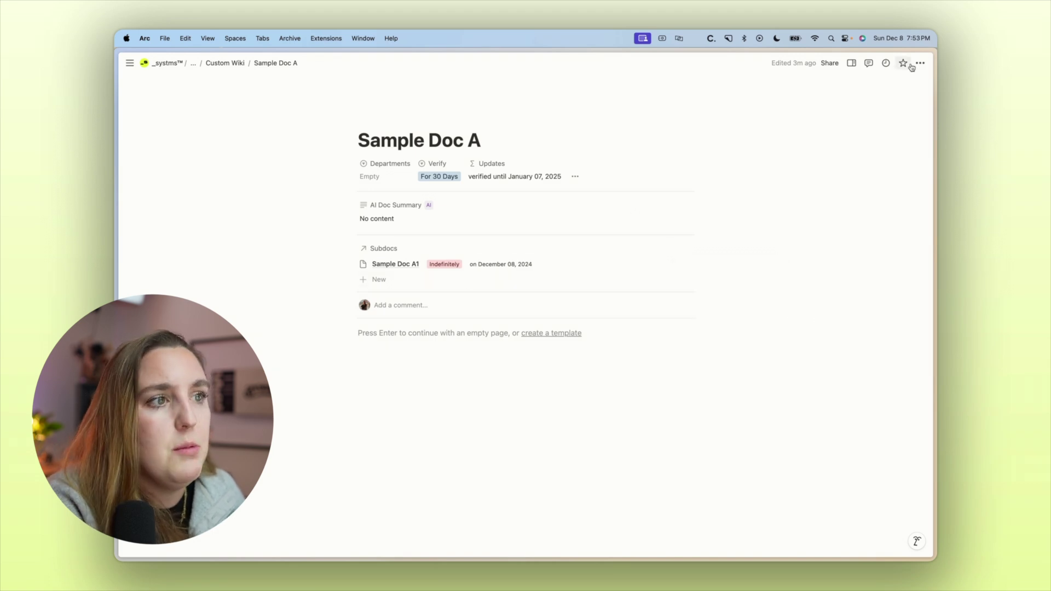
Set comments to minimal, turn off discussions, hide property icons, and apply to all wiki pages.
{"action": "left_click", "coordinate": [512, 121]}
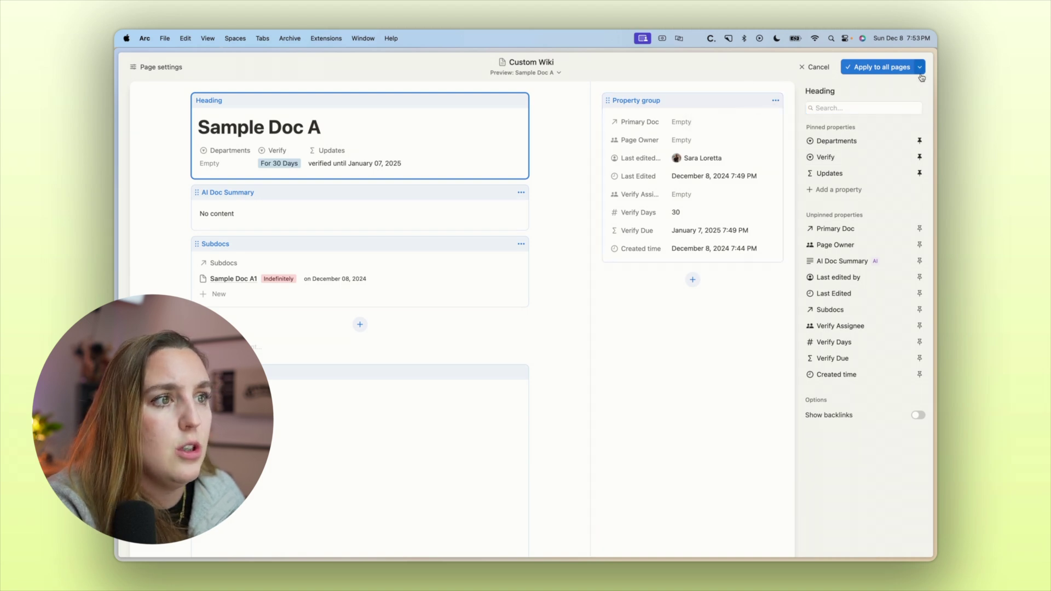
{"action": "left_click", "coordinate": [525, 73]}
{"action": "left_click", "coordinate": [489, 157]}
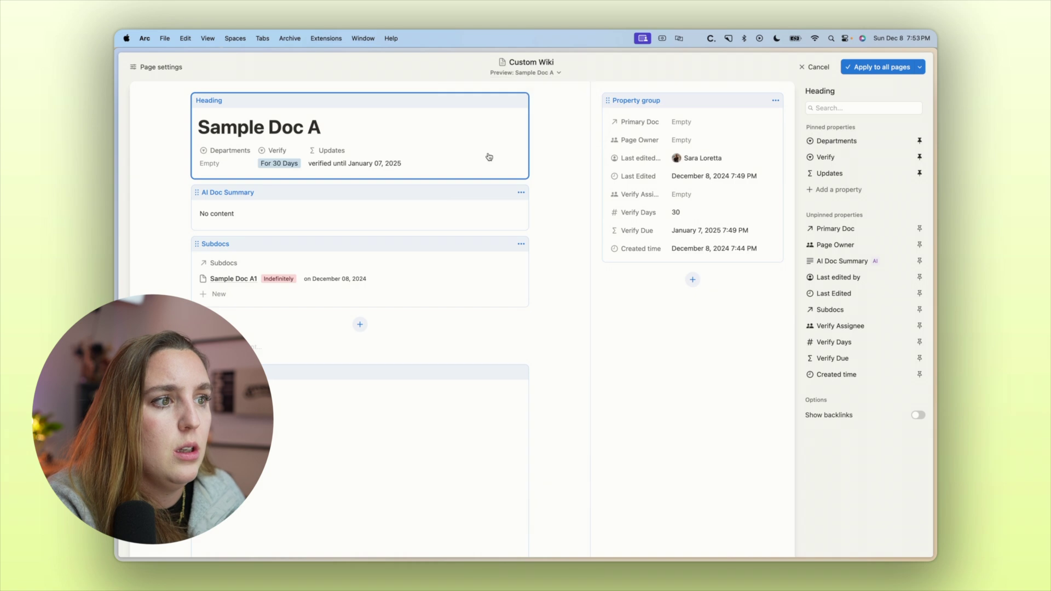
{"action": "left_click", "coordinate": [559, 159]}
{"action": "left_click", "coordinate": [894, 138]}
{"action": "left_click", "coordinate": [894, 208]}
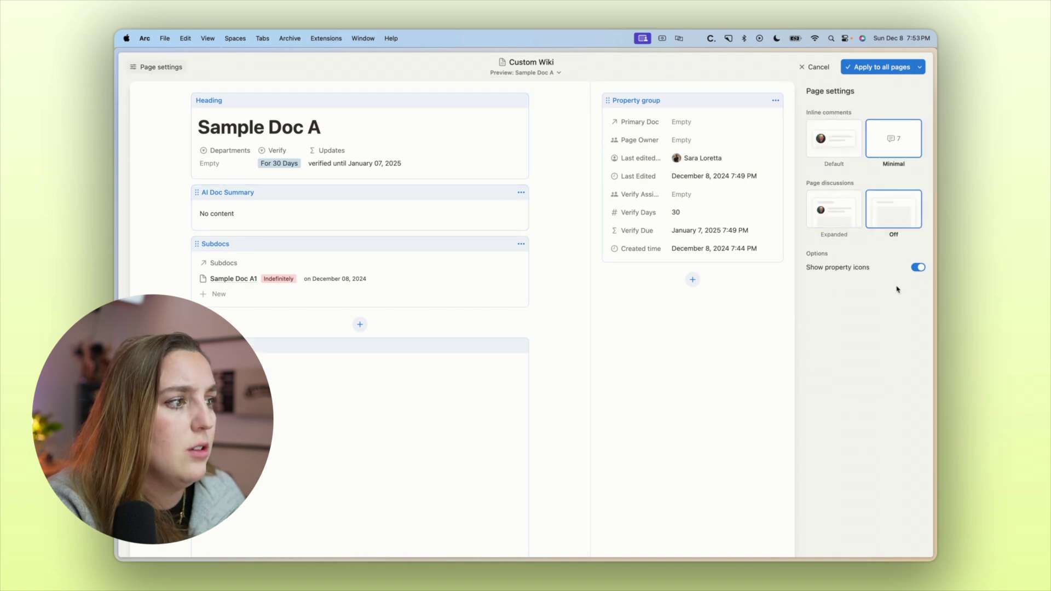
{"action": "left_click", "coordinate": [924, 268]}
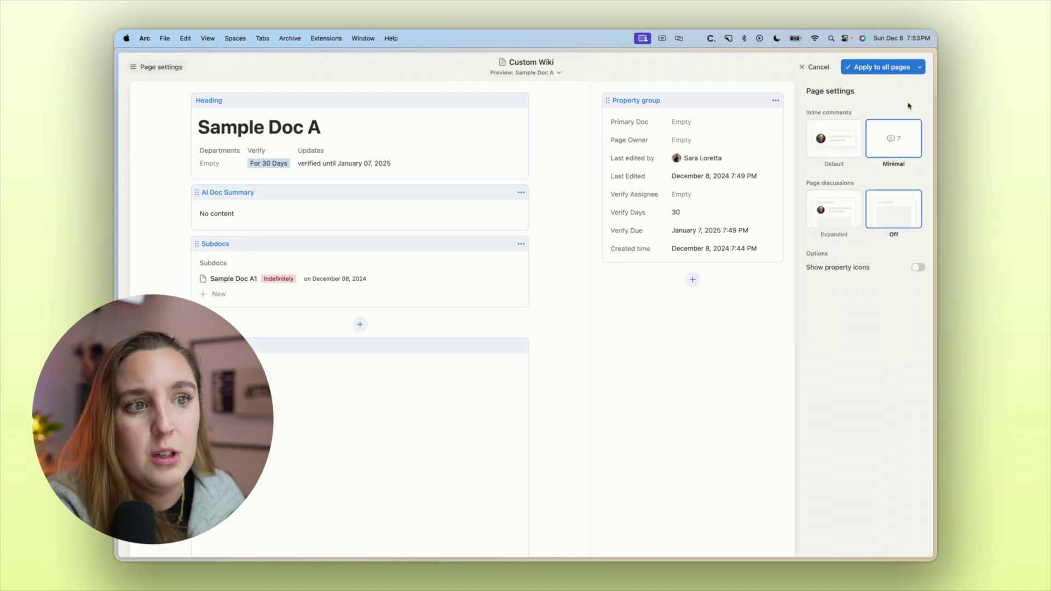
{"action": "left_click", "coordinate": [884, 68]}
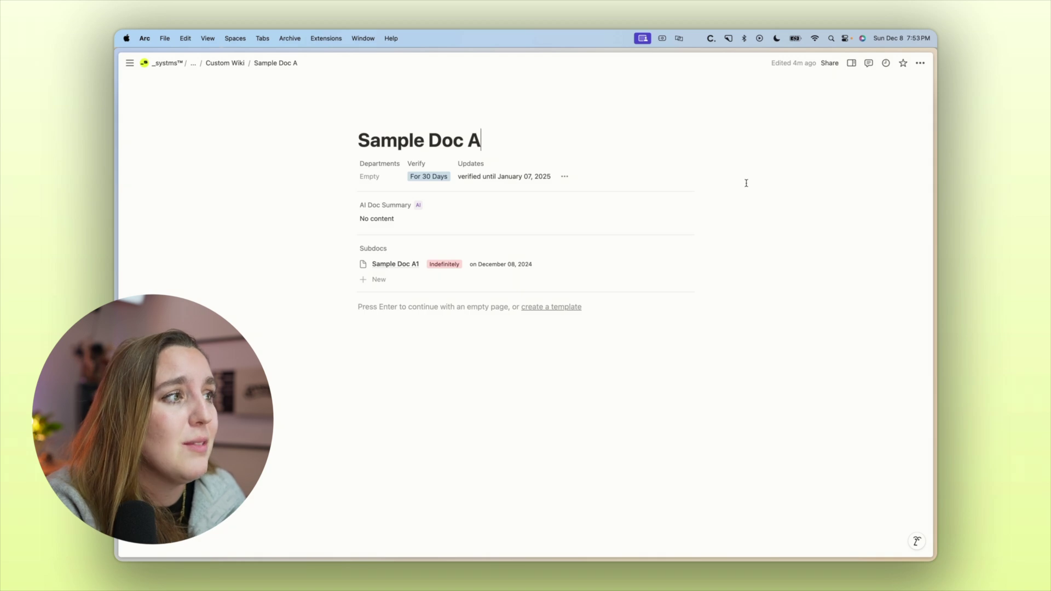
Check Sample Doc A's full property details, then return to the Custom Wiki database table.
{"action": "left_click", "coordinate": [852, 64]}
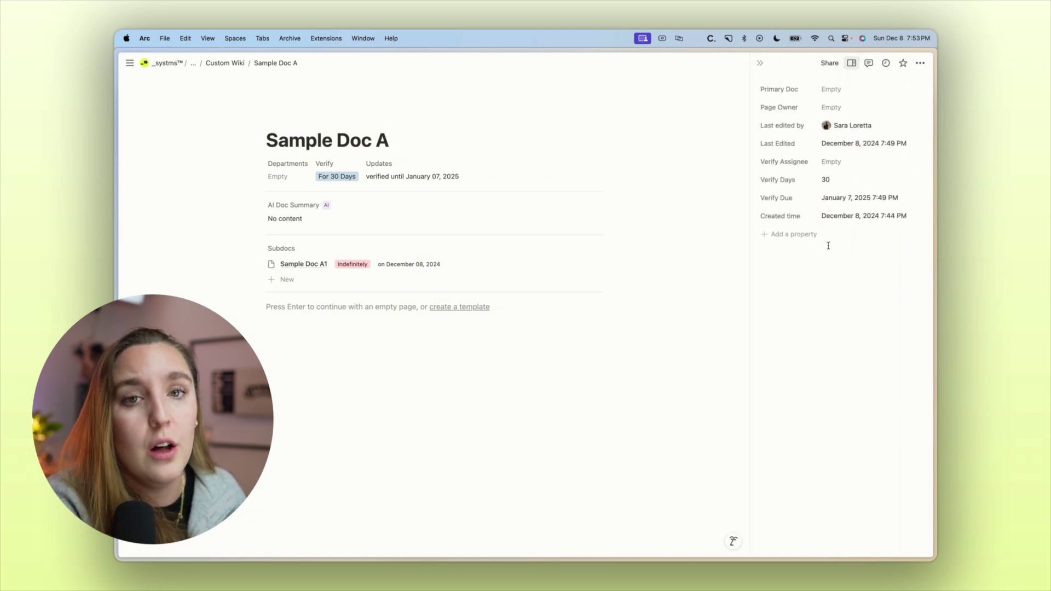
{"action": "left_click", "coordinate": [851, 63]}
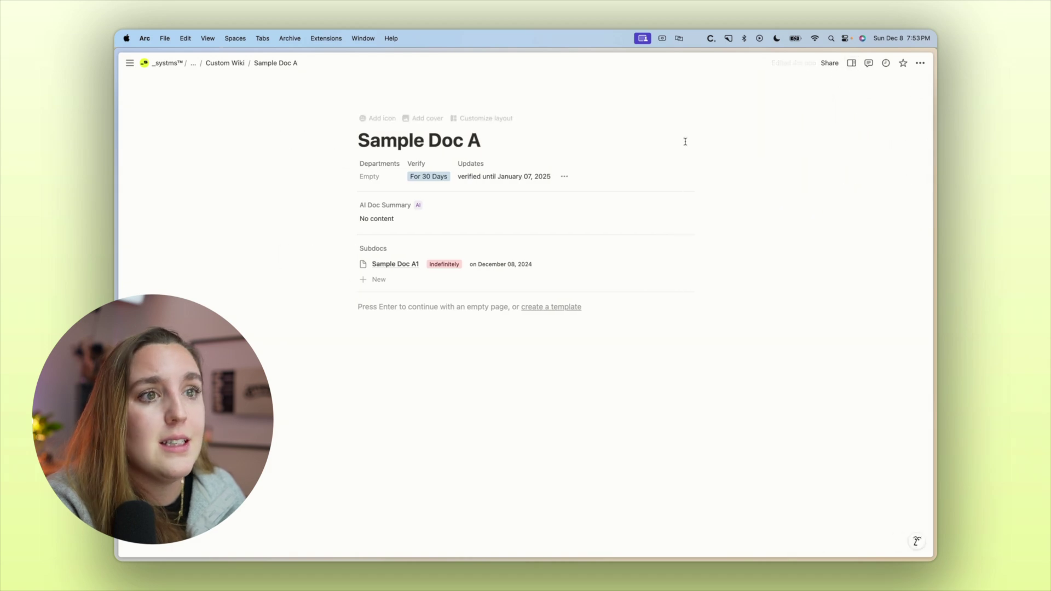
{"action": "left_click", "coordinate": [224, 64]}
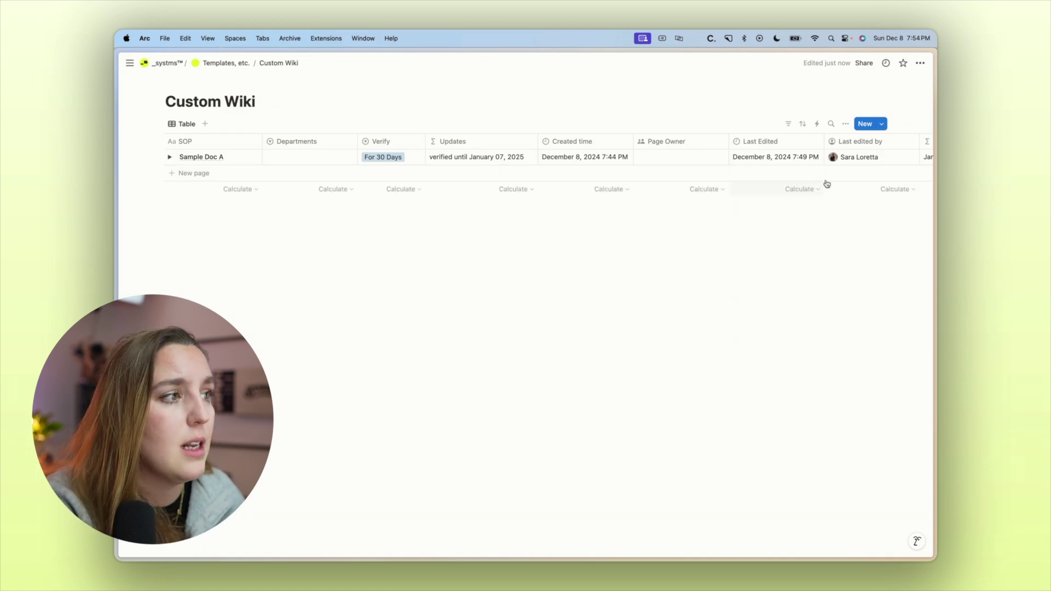
Start a new database automation named 'Verify Due Calculation'.
{"action": "left_click", "coordinate": [817, 124]}
{"action": "left_click", "coordinate": [486, 107]}
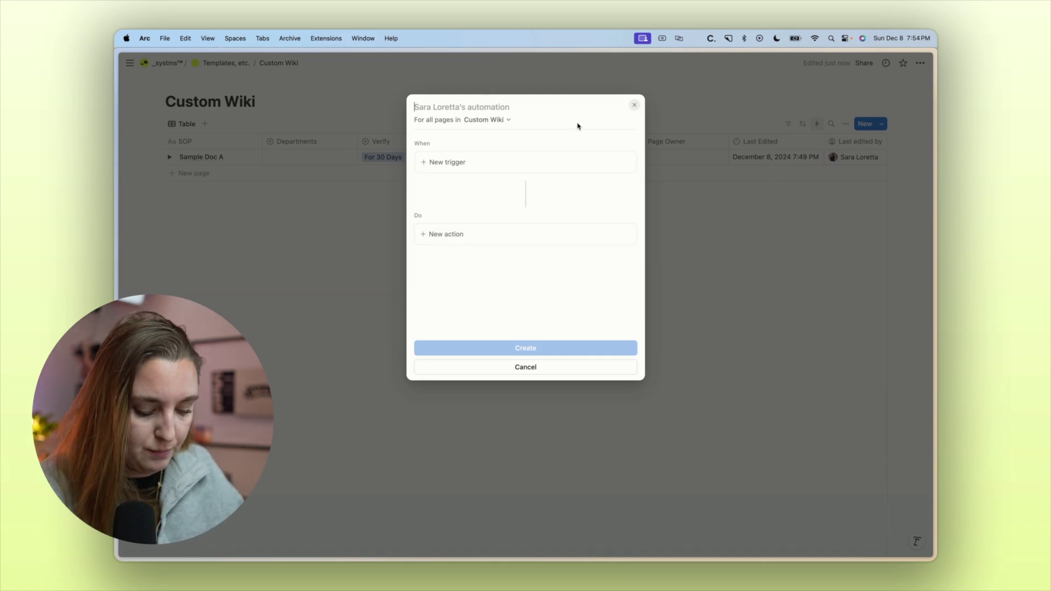
{"action": "type", "text": "Verify Days Calculation"}
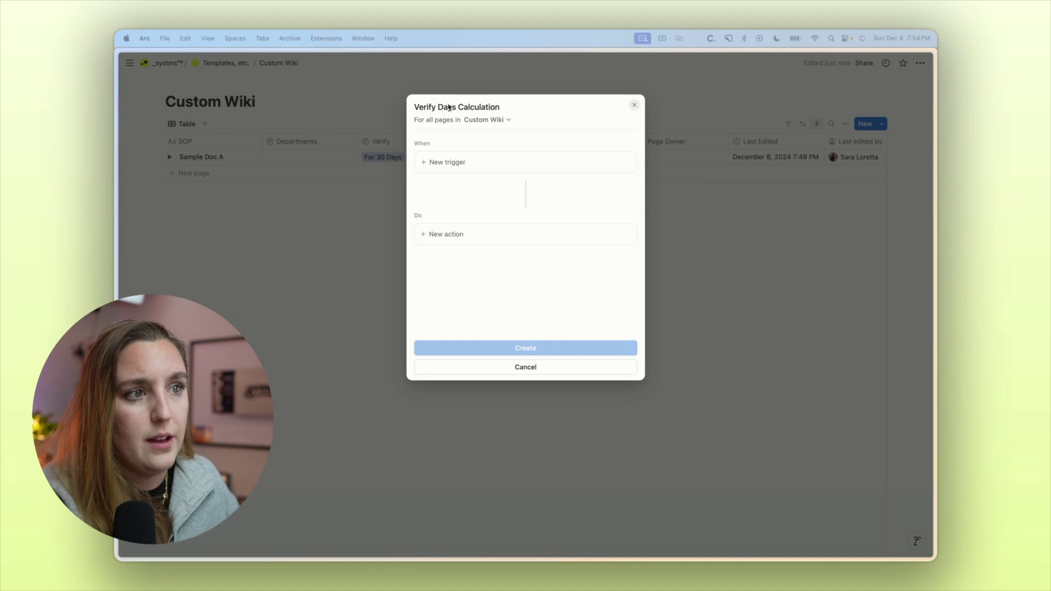
{"action": "left_click_drag", "start_coordinate": [457, 107], "coordinate": [444, 107]}
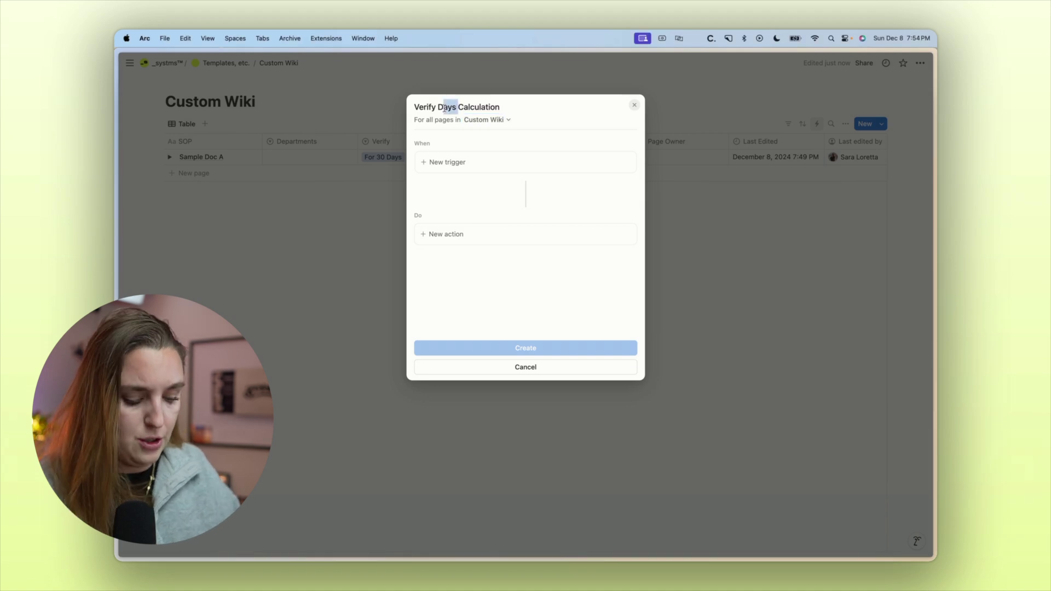
{"action": "type", "text": "ue"}
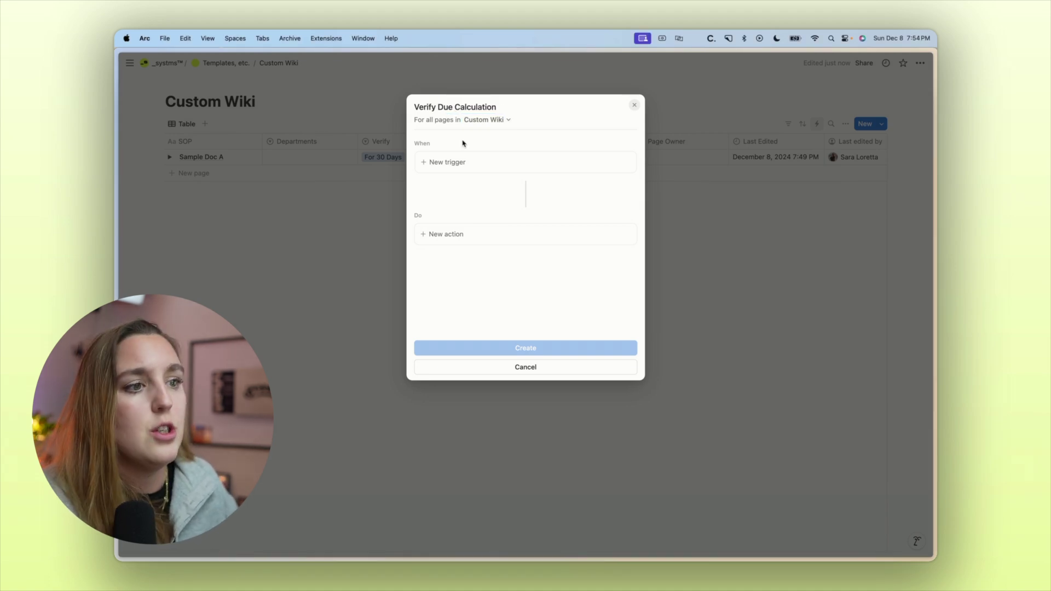
Trigger it on any property edit and add an Edit pages action targeting Custom Wiki.
{"action": "left_click", "coordinate": [468, 162]}
{"action": "left_click", "coordinate": [469, 216]}
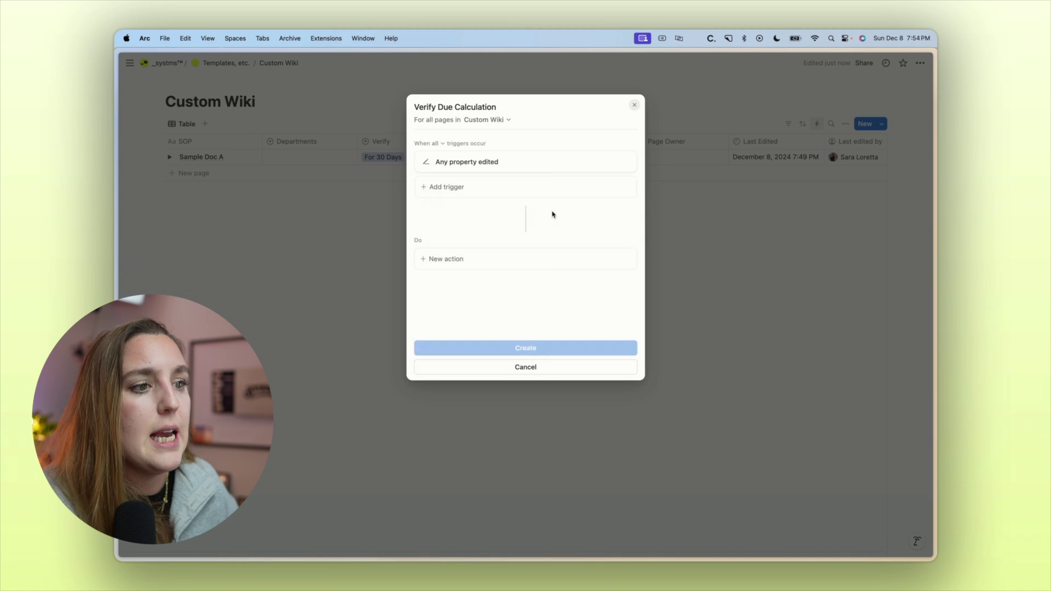
{"action": "left_click", "coordinate": [521, 264]}
{"action": "left_click", "coordinate": [503, 300]}
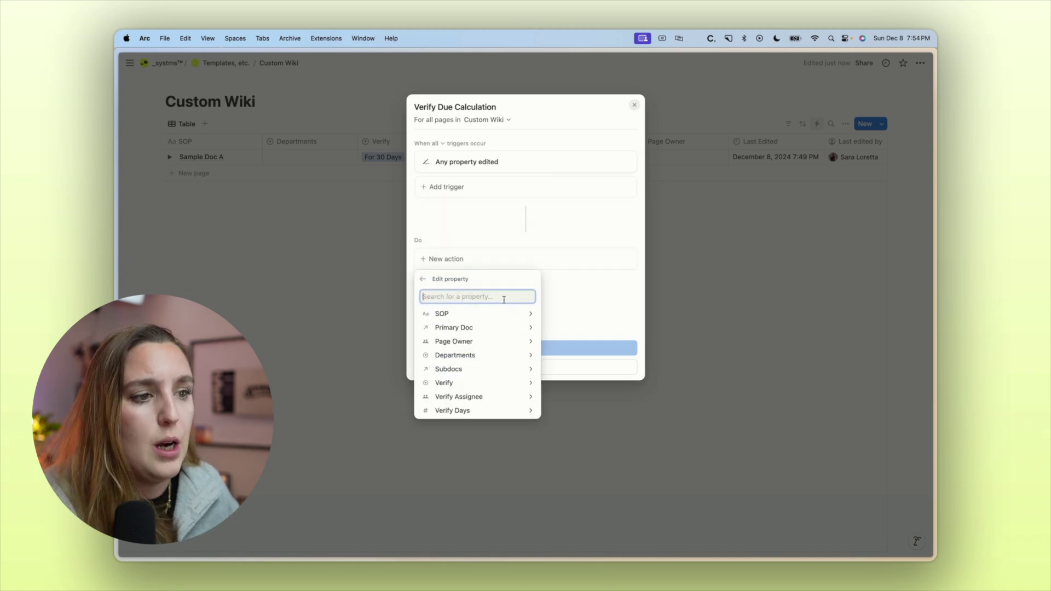
{"action": "left_click", "coordinate": [474, 278]}
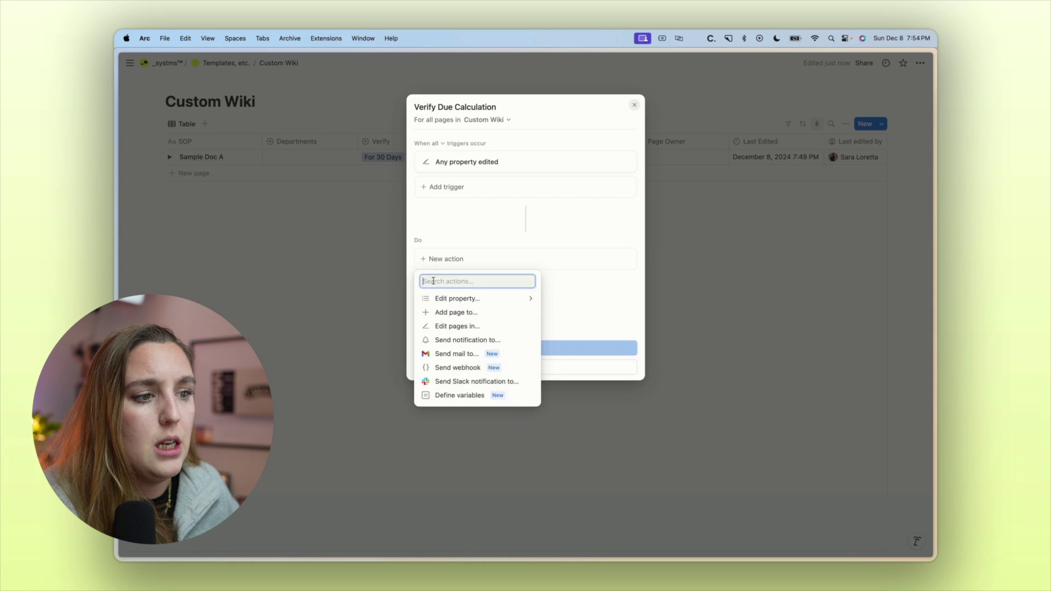
{"action": "left_click", "coordinate": [474, 326]}
{"action": "left_click", "coordinate": [481, 258]}
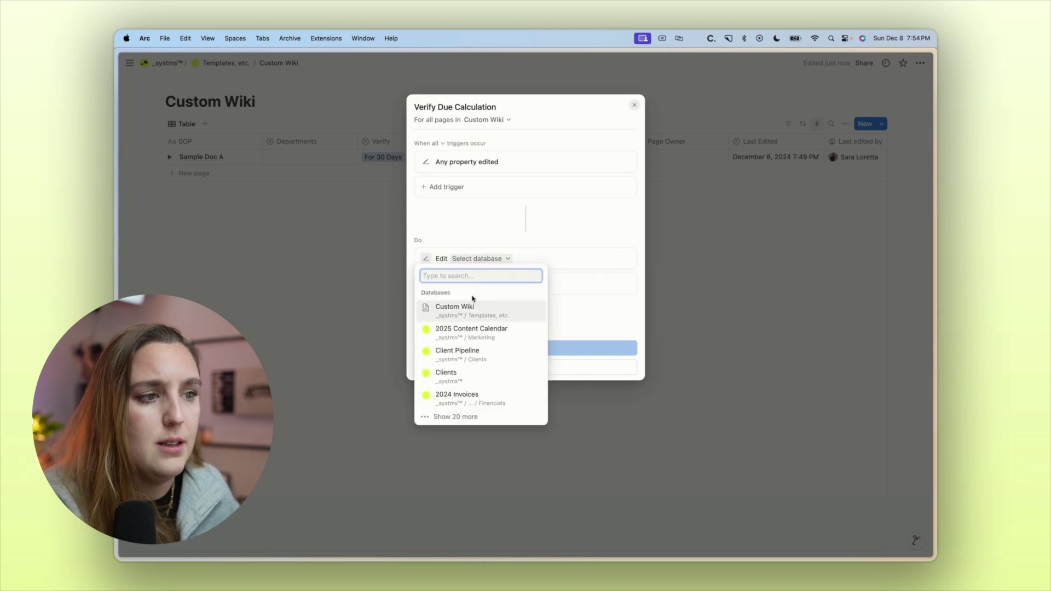
{"action": "left_click", "coordinate": [468, 309]}
Filter the first action to Verify is For 30 Days and set Verify Days to 30.
{"action": "left_click", "coordinate": [489, 259]}
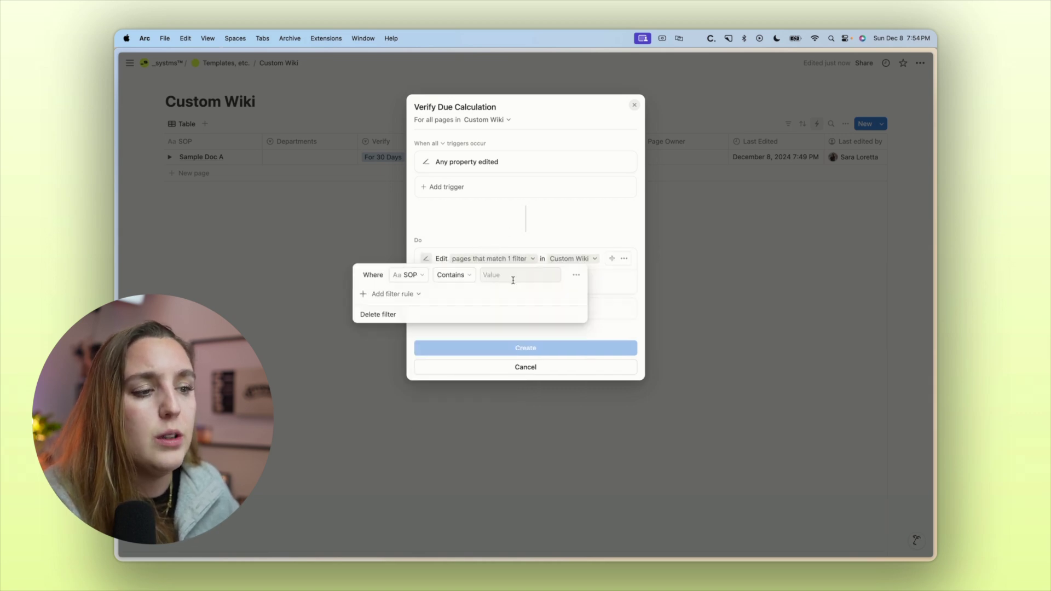
{"action": "left_click", "coordinate": [410, 277]}
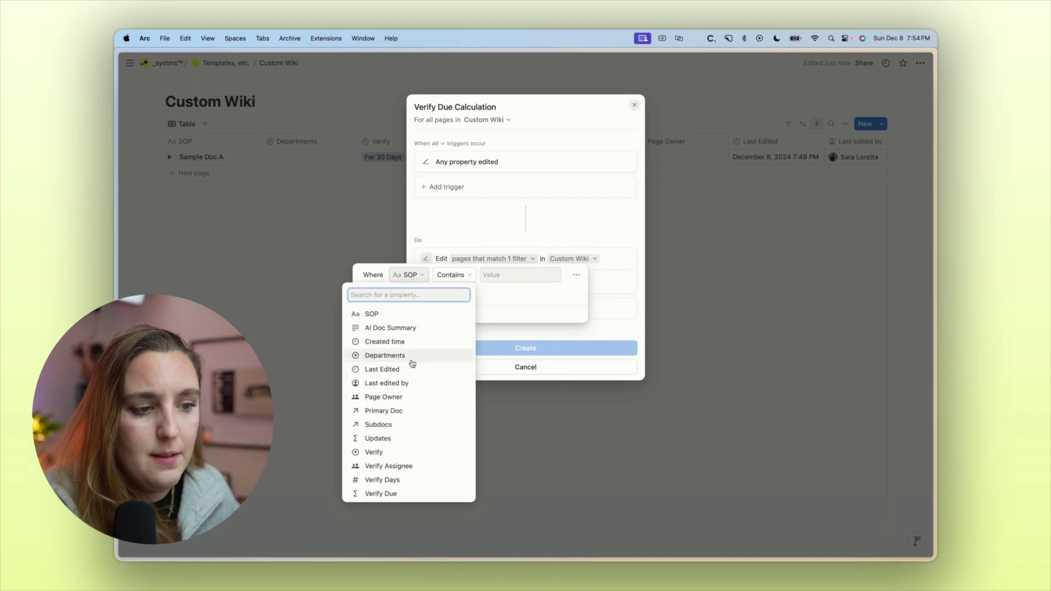
{"action": "left_click", "coordinate": [403, 452]}
{"action": "left_click", "coordinate": [503, 276]}
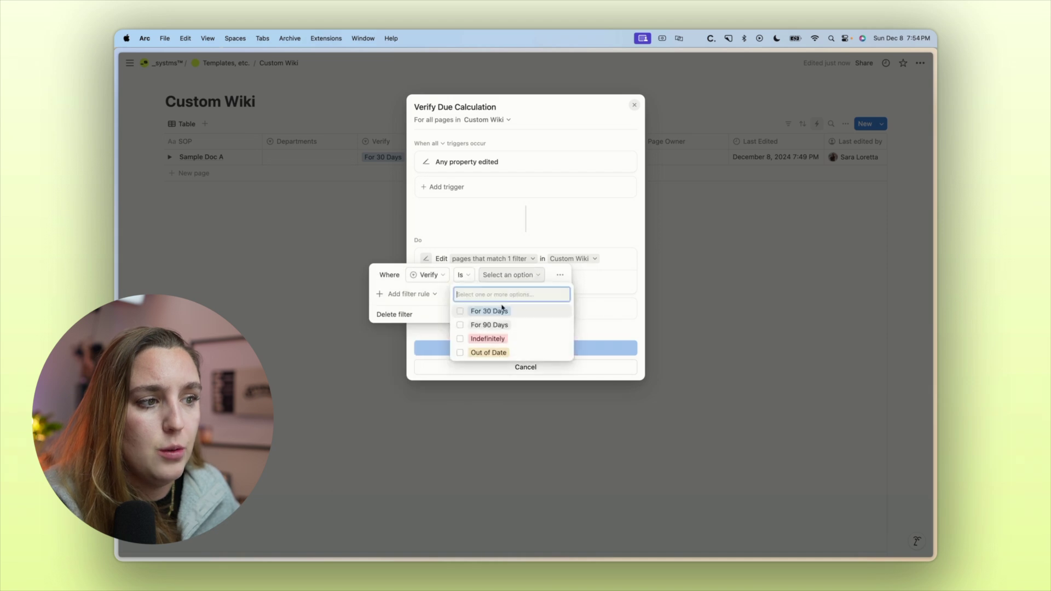
{"action": "left_click", "coordinate": [503, 313]}
{"action": "left_click", "coordinate": [628, 291]}
{"action": "left_click", "coordinate": [593, 291]}
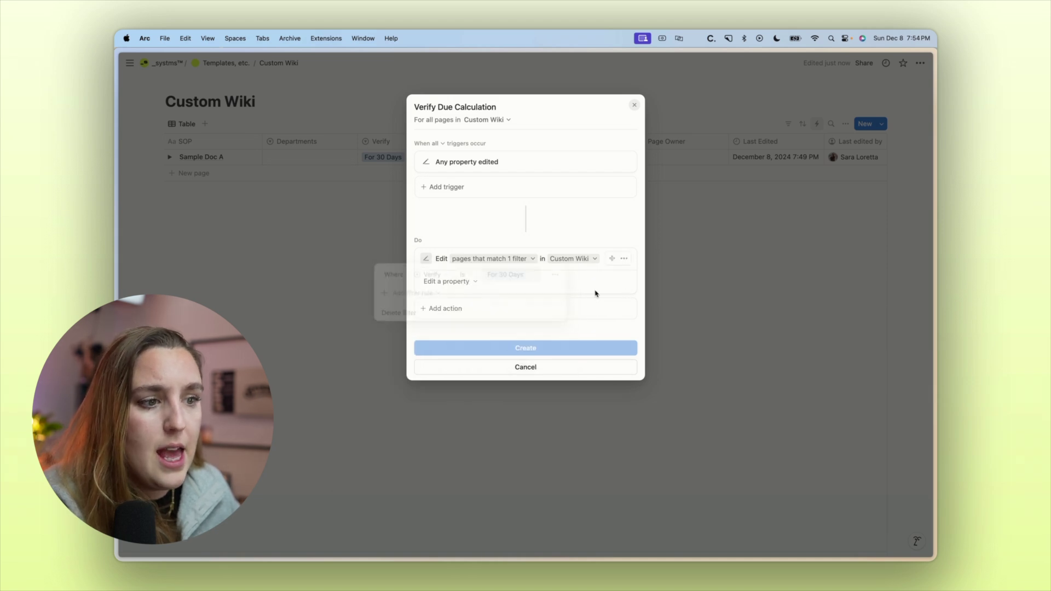
{"action": "left_click", "coordinate": [468, 287]}
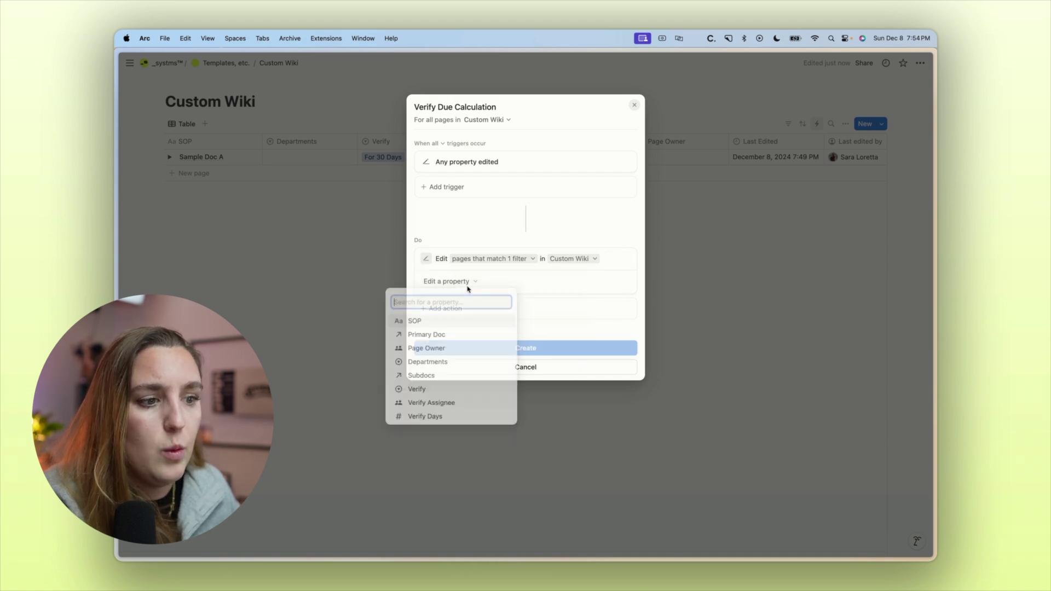
{"action": "left_click", "coordinate": [461, 417]}
{"action": "left_click", "coordinate": [520, 285]}
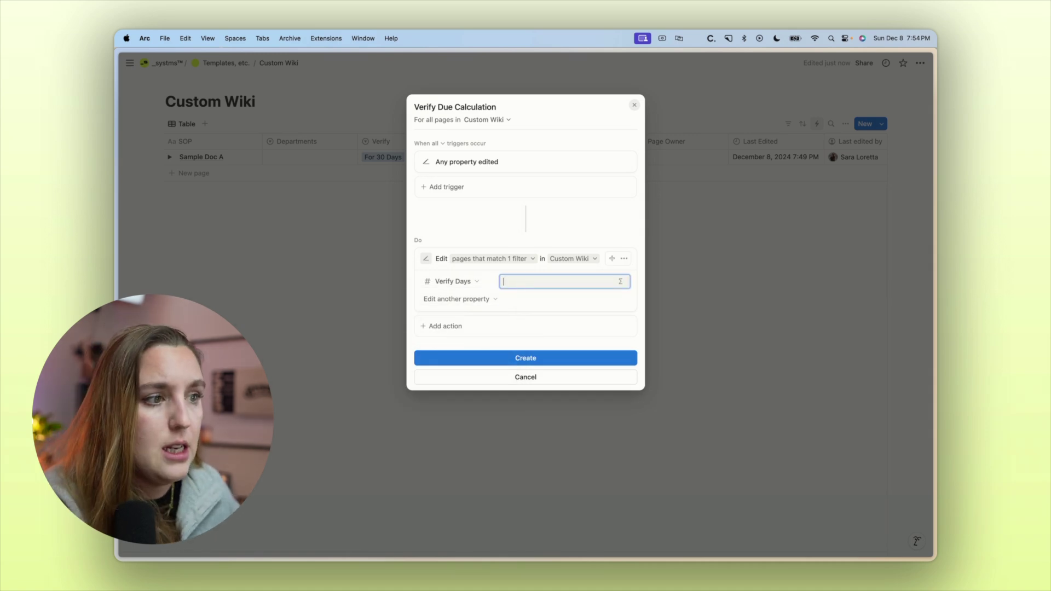
{"action": "left_click", "coordinate": [587, 241]}
Duplicate the action, filtering Verify is For 90 Days with Verify Days 90.
{"action": "left_click", "coordinate": [623, 258]}
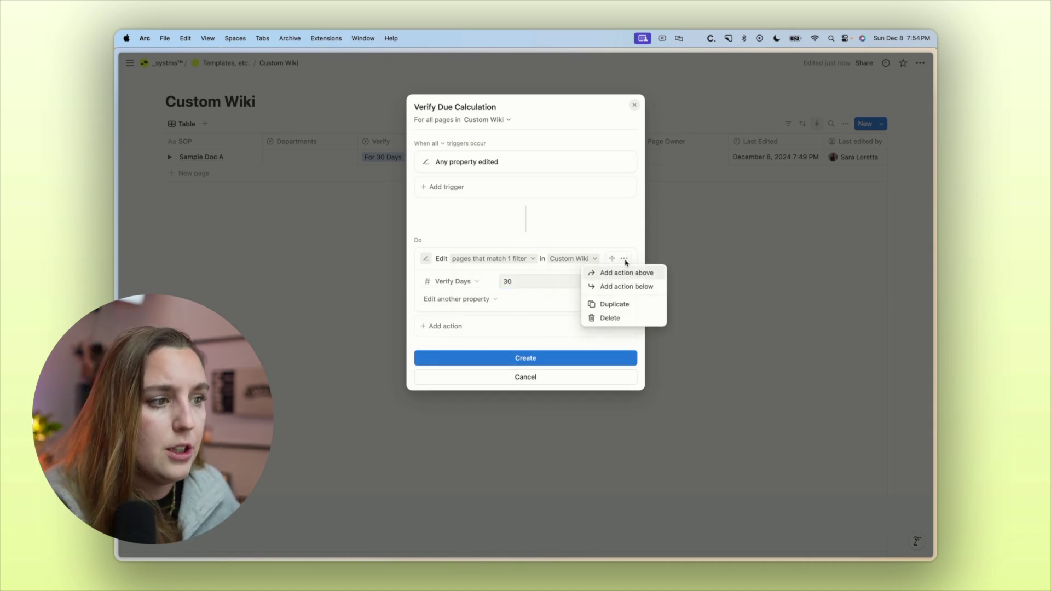
{"action": "left_click", "coordinate": [627, 301]}
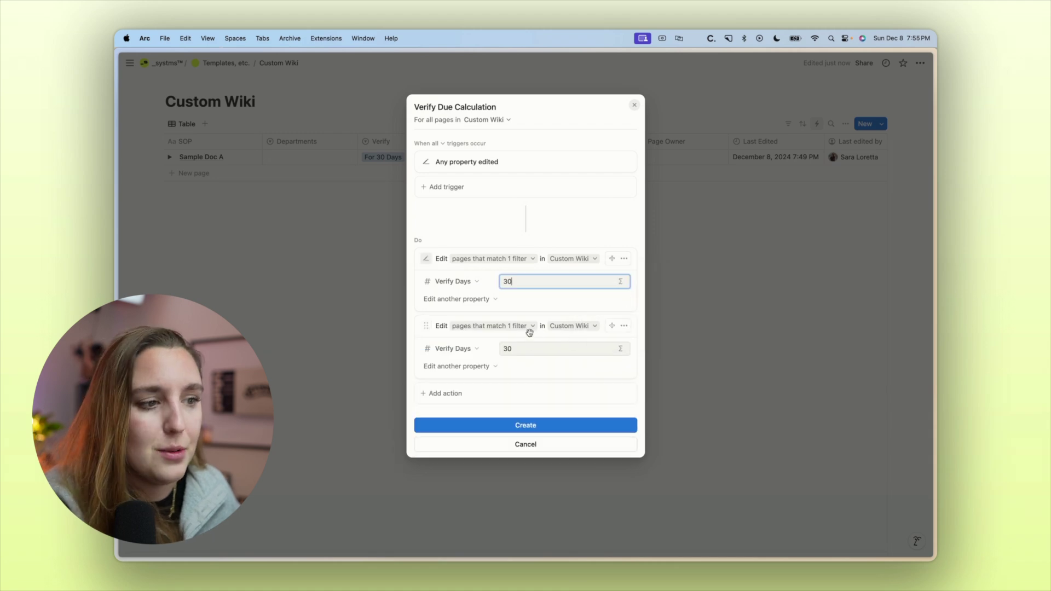
{"action": "left_click", "coordinate": [498, 326]}
{"action": "left_click", "coordinate": [525, 343]}
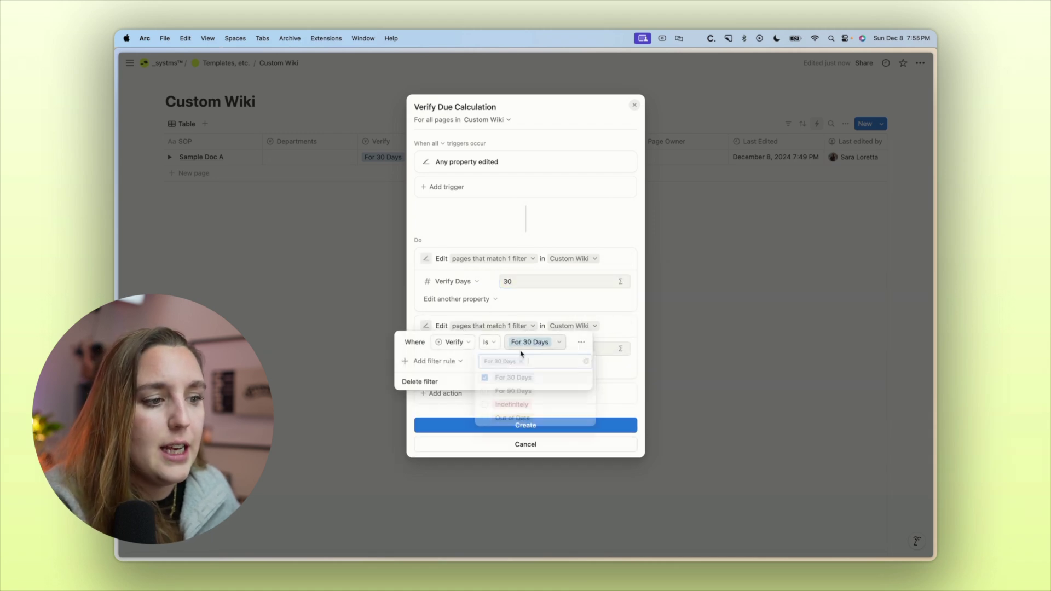
{"action": "left_click", "coordinate": [512, 391]}
{"action": "left_click", "coordinate": [598, 364]}
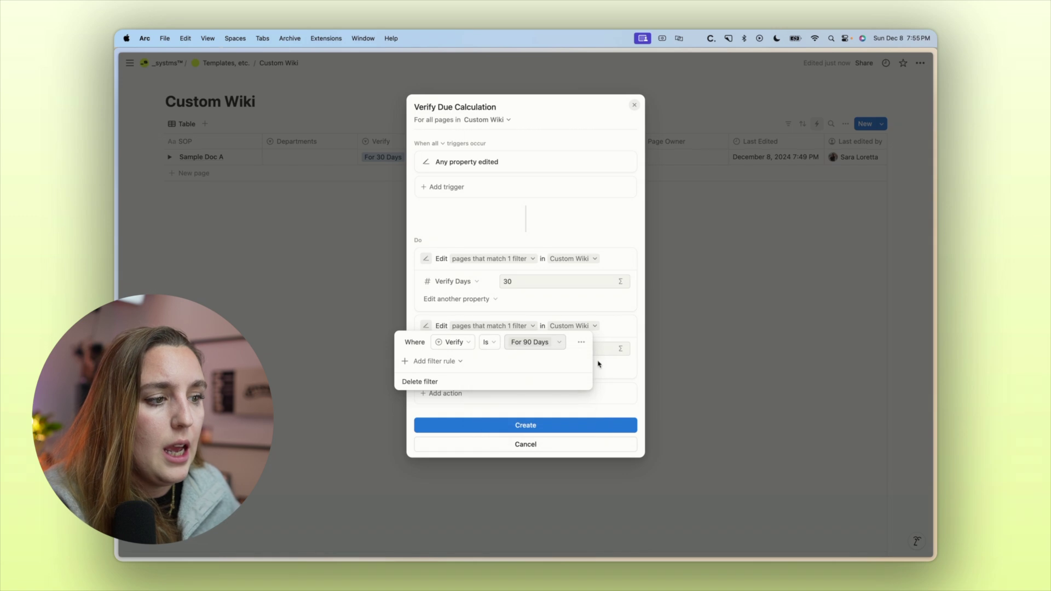
{"action": "left_click", "coordinate": [593, 351]}
{"action": "left_click", "coordinate": [593, 351]}
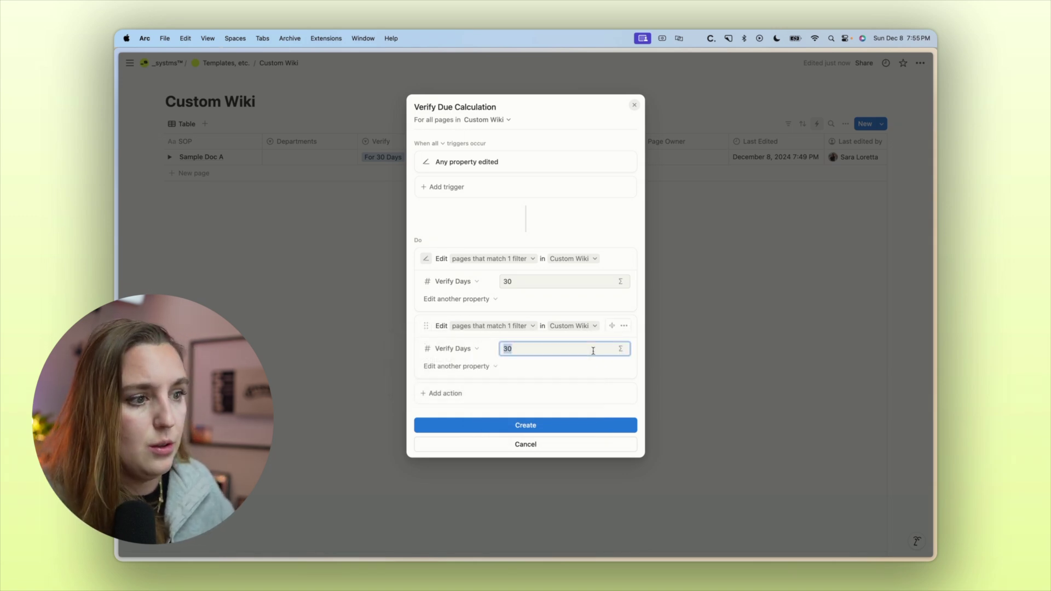
{"action": "type", "text": "9"}
{"action": "key", "text": "Return"}
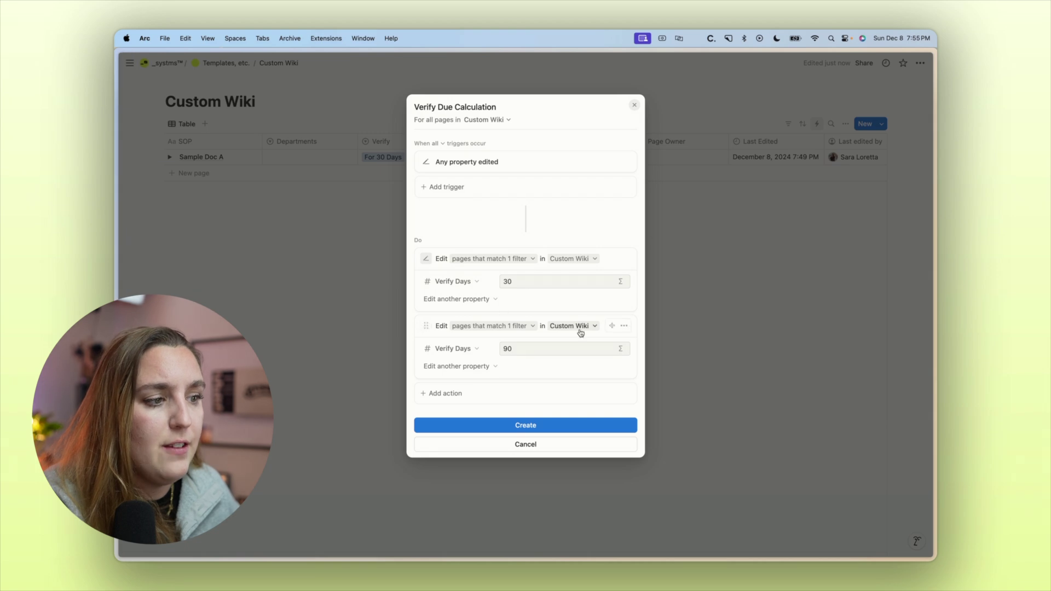
Add a third copy filtered to Verify is Indefinitely with Verify Days 0, and create the automation.
{"action": "left_click", "coordinate": [624, 325]}
{"action": "left_click", "coordinate": [615, 389]}
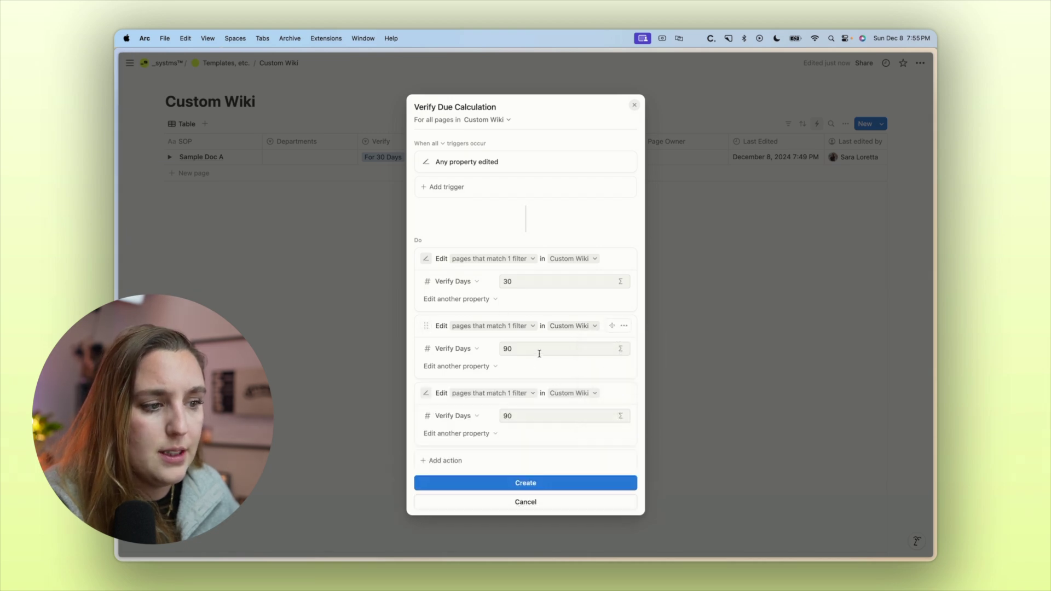
{"action": "left_click", "coordinate": [517, 407]}
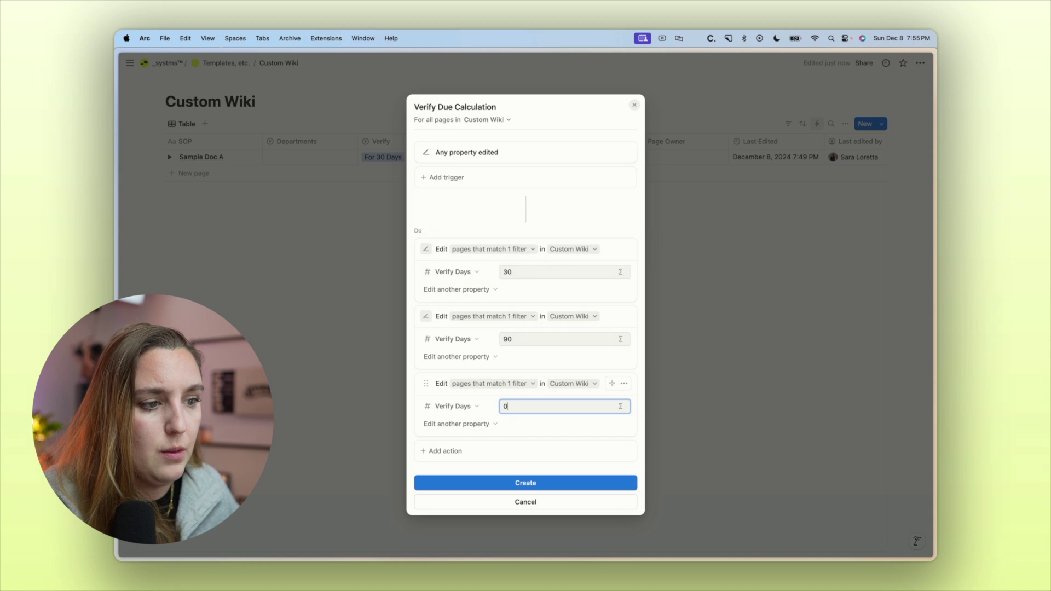
{"action": "left_click", "coordinate": [493, 384]}
{"action": "left_click", "coordinate": [530, 399]}
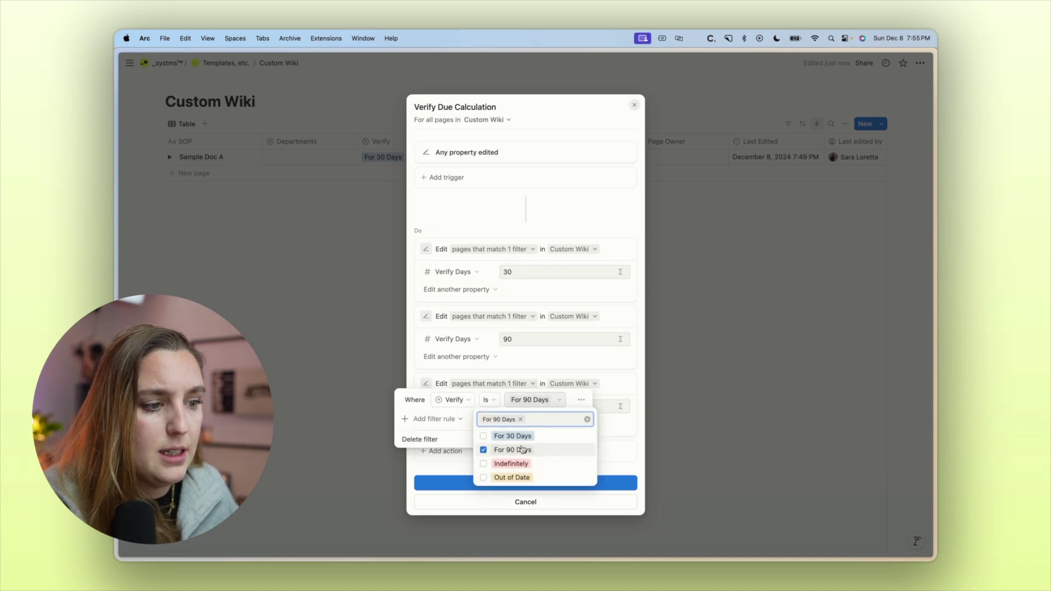
{"action": "left_click", "coordinate": [513, 449]}
{"action": "left_click", "coordinate": [511, 464]}
{"action": "left_click", "coordinate": [610, 431]}
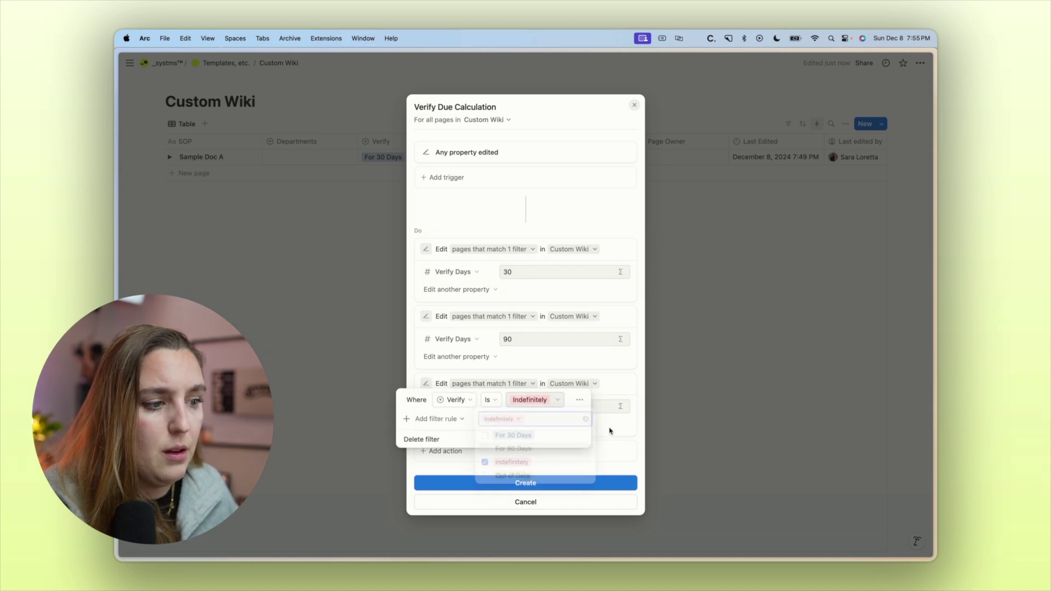
{"action": "left_click", "coordinate": [590, 484]}
{"action": "left_click", "coordinate": [585, 483]}
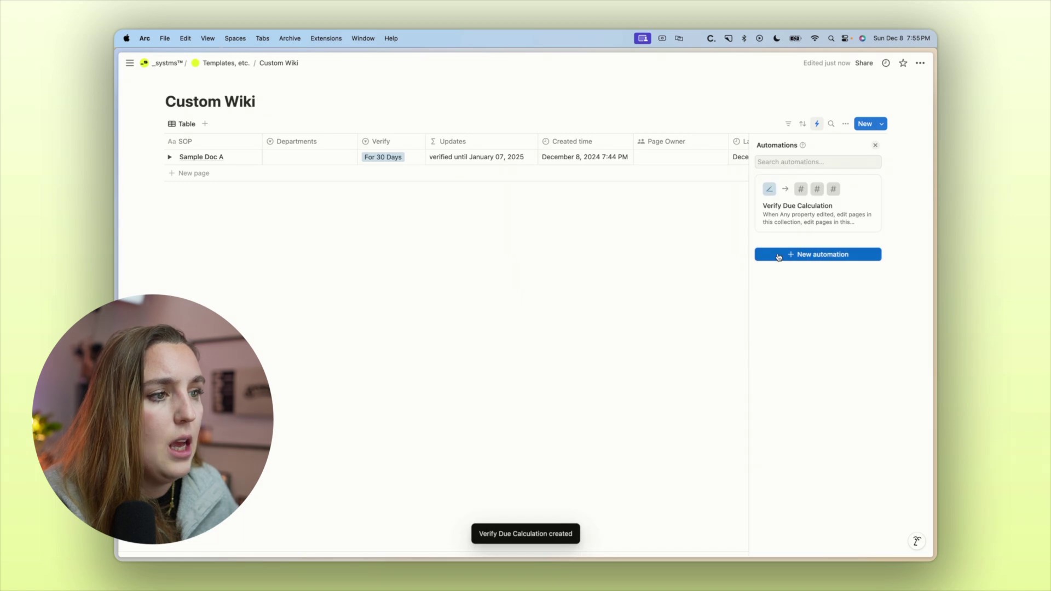
Start a new automation named 'Verify Notification' triggered when any property is edited.
{"action": "left_click", "coordinate": [824, 261]}
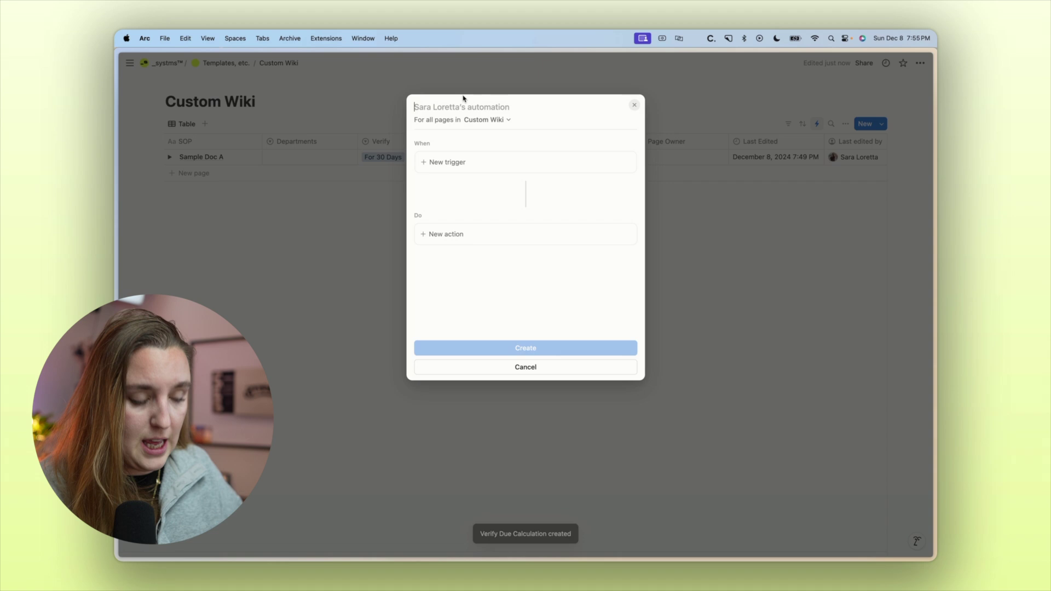
{"action": "left_click", "coordinate": [462, 100]}
{"action": "type", "text": "Verify Notification"}
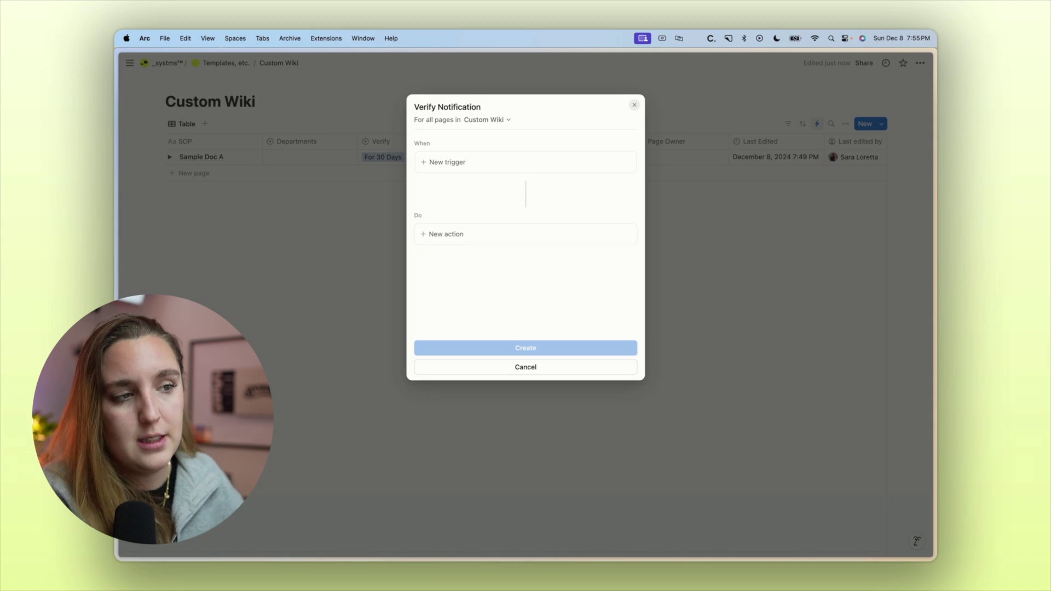
{"action": "left_click", "coordinate": [465, 171]}
{"action": "left_click", "coordinate": [476, 216]}
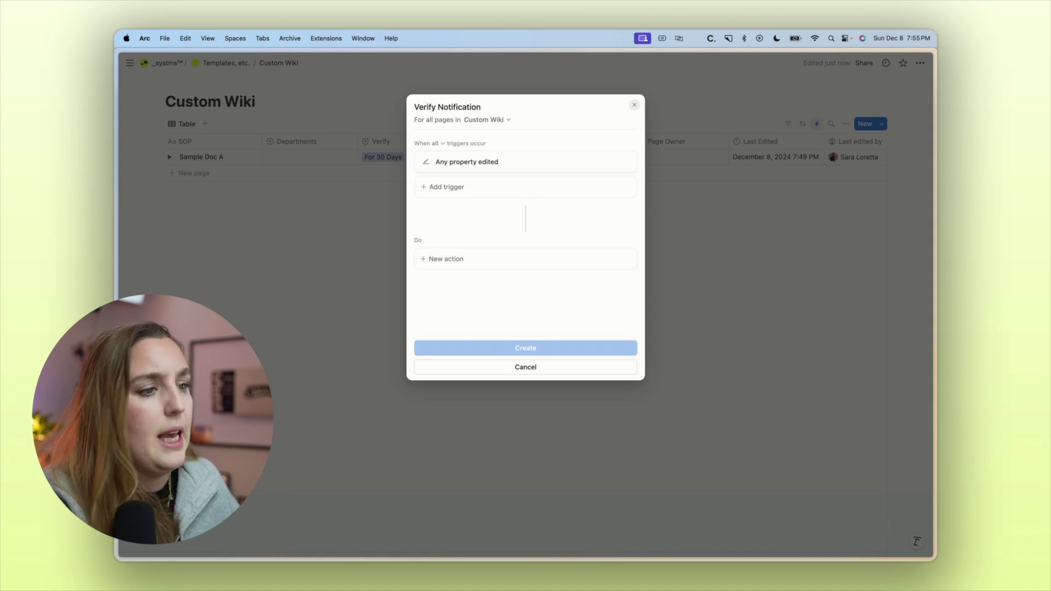
Add an Edit pages action on Custom Wiki filtered to pages whose Verify Due is Today.
{"action": "left_click", "coordinate": [486, 263]}
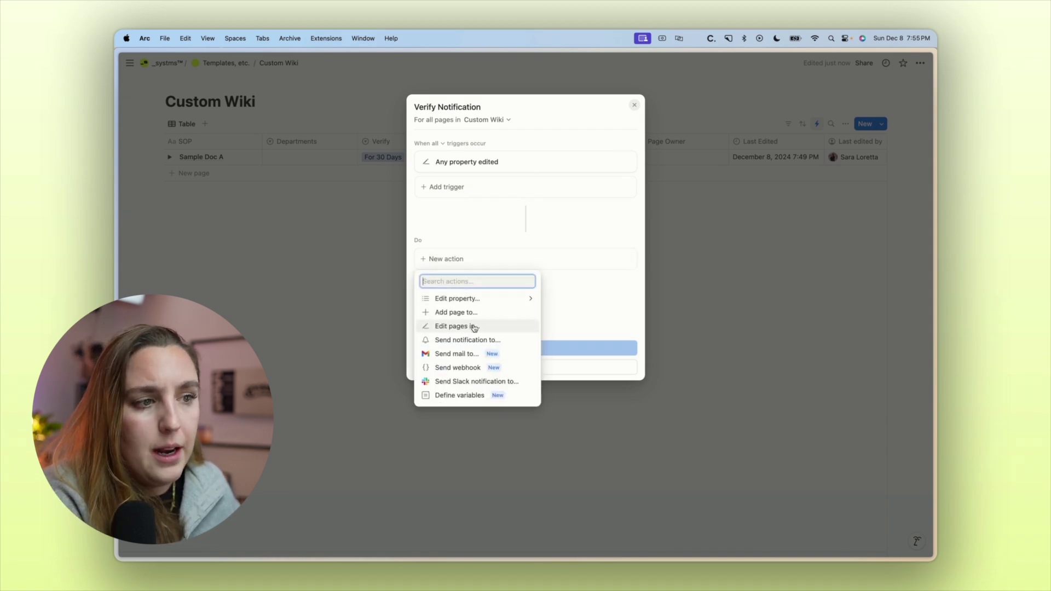
{"action": "left_click", "coordinate": [469, 327]}
{"action": "left_click", "coordinate": [482, 259]}
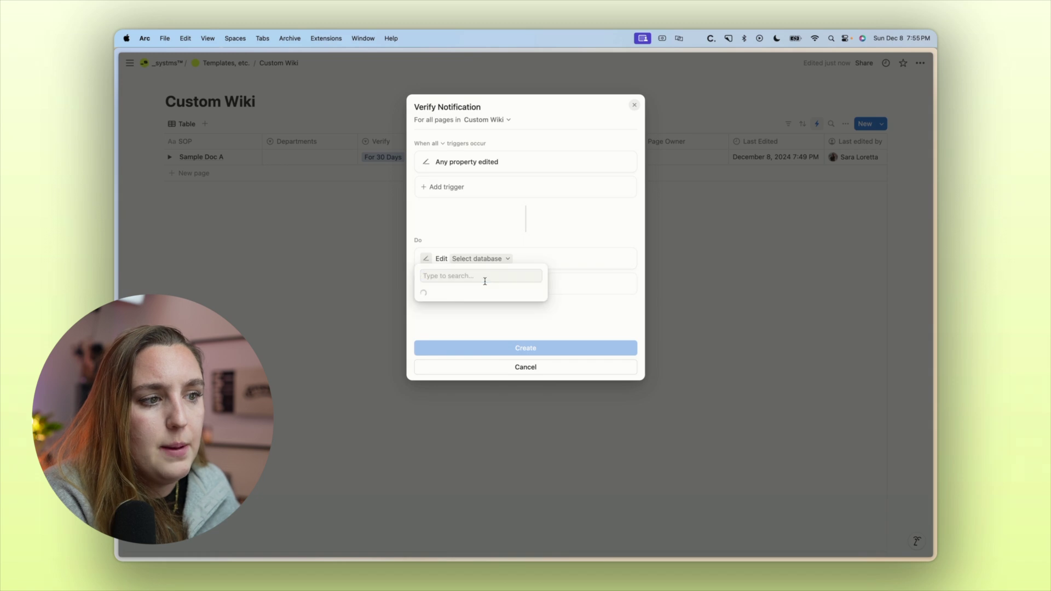
{"action": "left_click", "coordinate": [480, 305]}
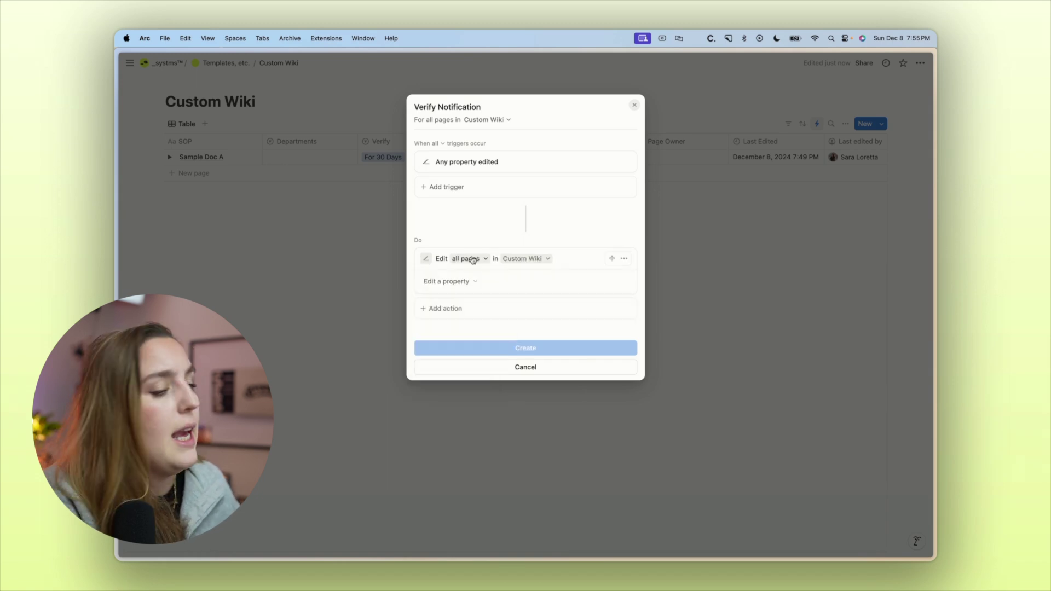
{"action": "left_click", "coordinate": [473, 260]}
{"action": "left_click", "coordinate": [421, 276]}
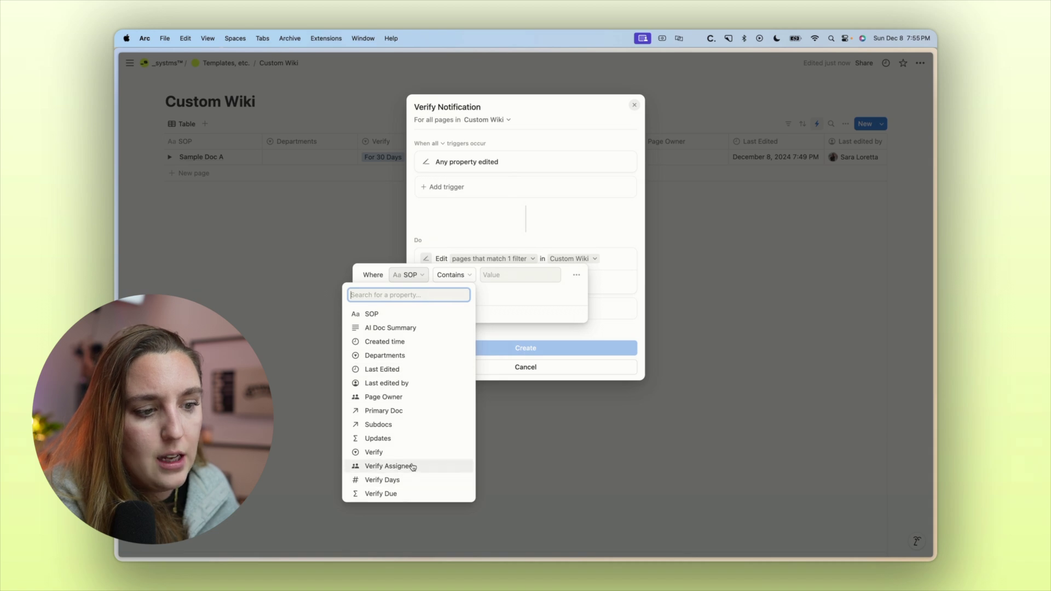
{"action": "left_click", "coordinate": [411, 495]}
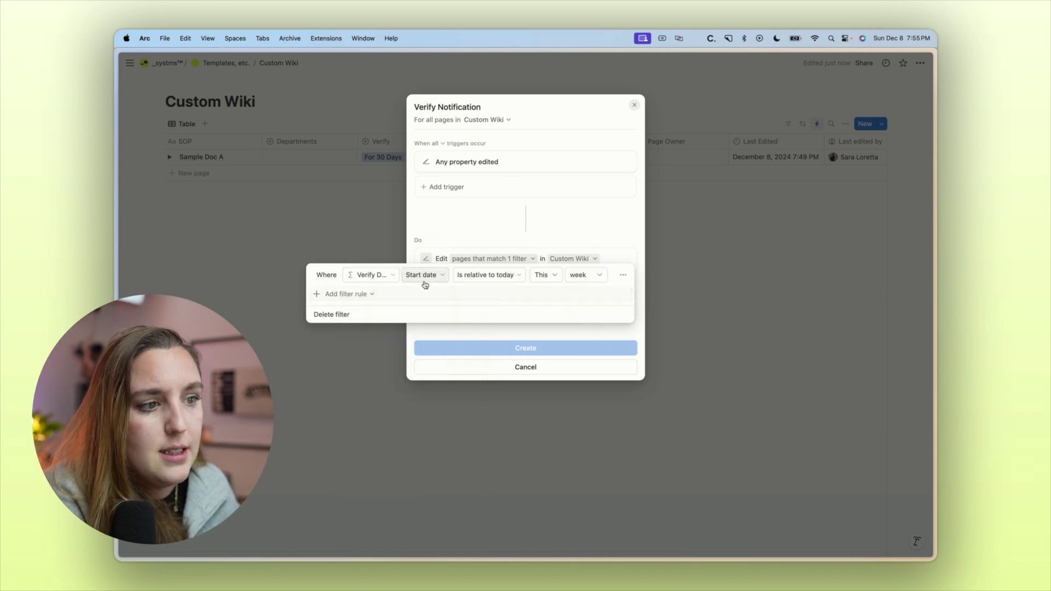
{"action": "left_click", "coordinate": [484, 275]}
{"action": "left_click", "coordinate": [477, 292]}
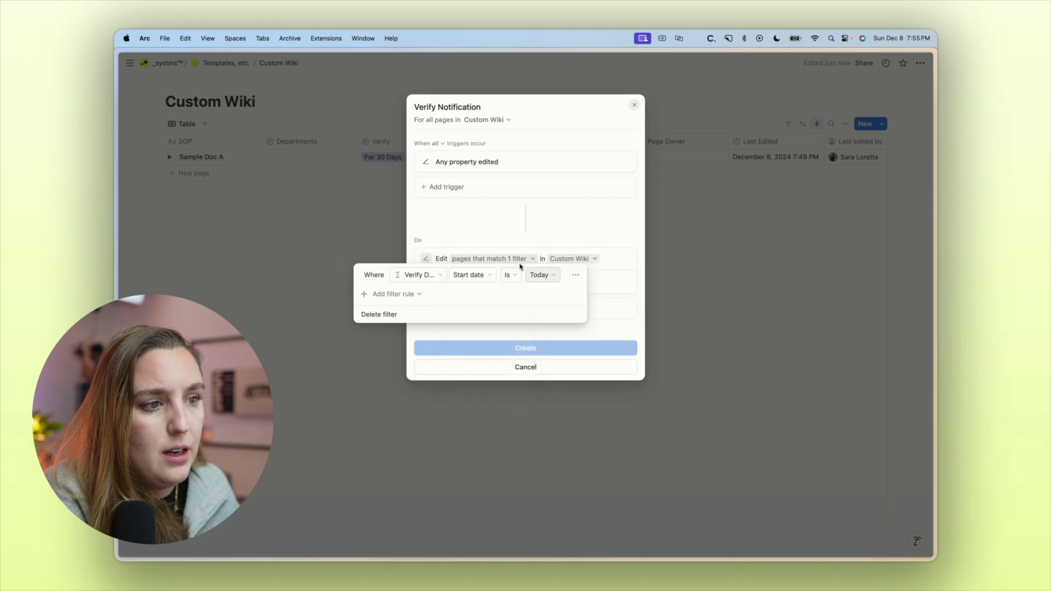
{"action": "key", "text": "Escape"}
Set Verify Assignee to the page creator and insert a new step above the edit action.
{"action": "left_click", "coordinate": [464, 283]}
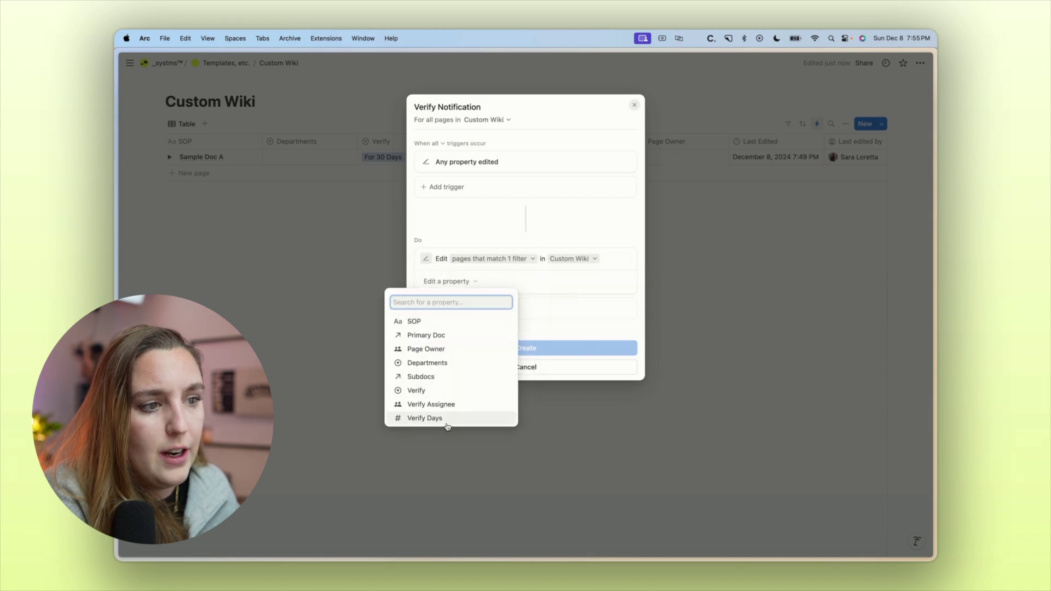
{"action": "left_click", "coordinate": [445, 404]}
{"action": "left_click", "coordinate": [596, 281]}
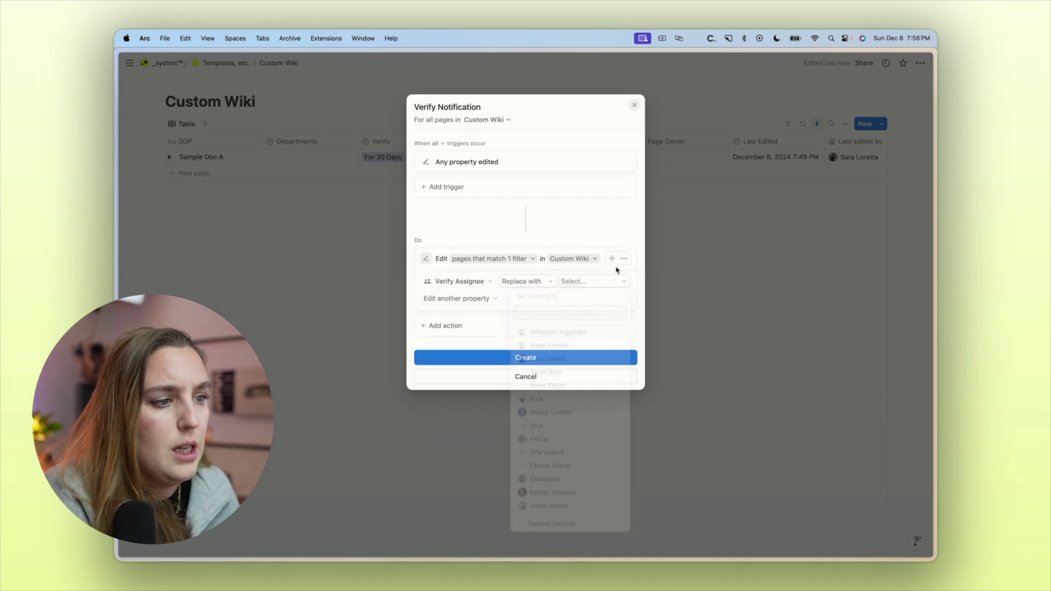
{"action": "left_click", "coordinate": [561, 348]}
{"action": "left_click", "coordinate": [620, 251]}
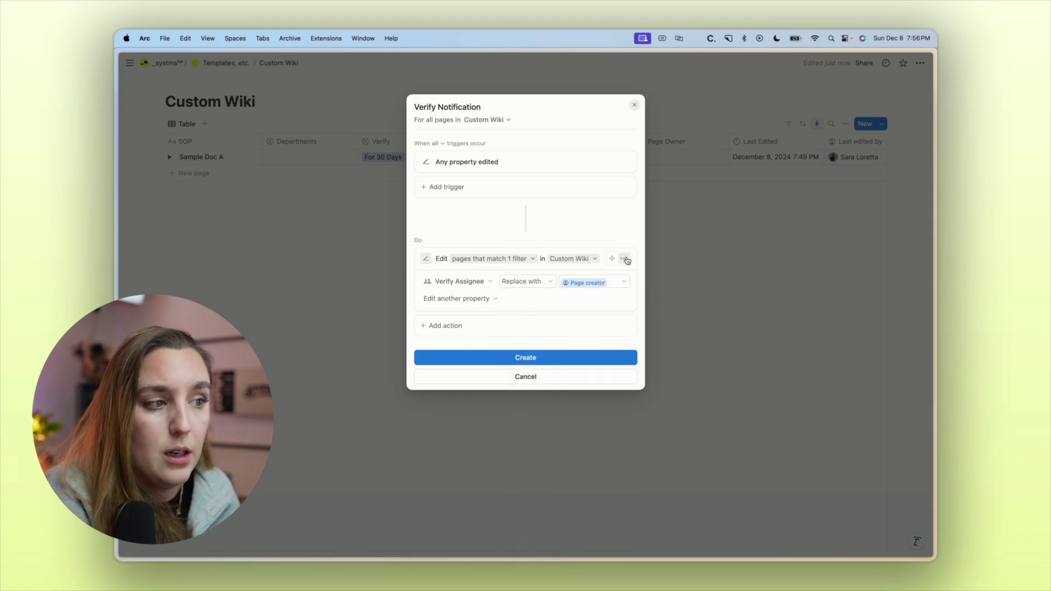
{"action": "left_click", "coordinate": [626, 259]}
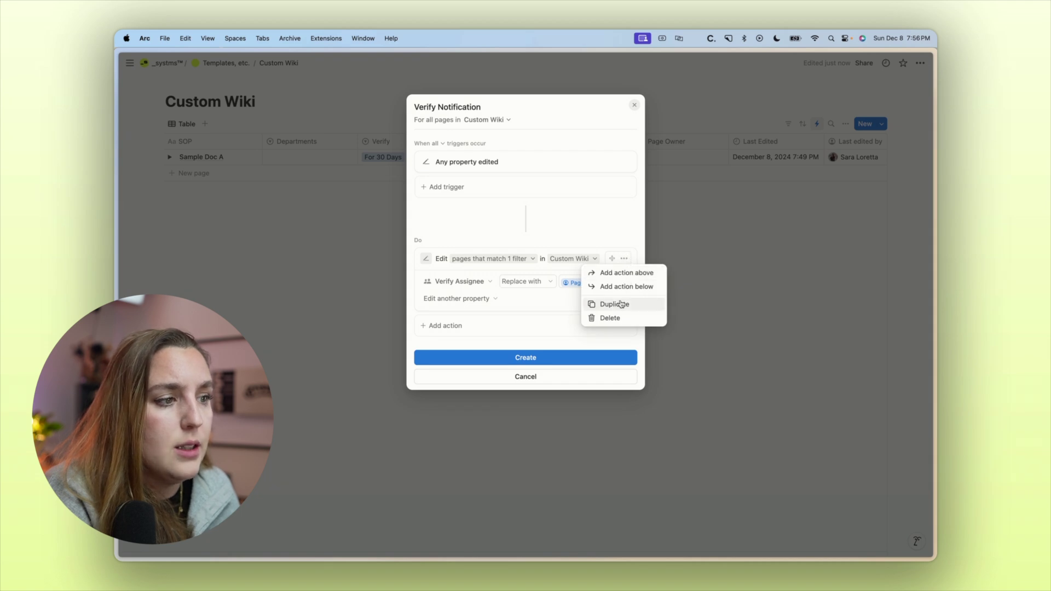
{"action": "left_click", "coordinate": [624, 272]}
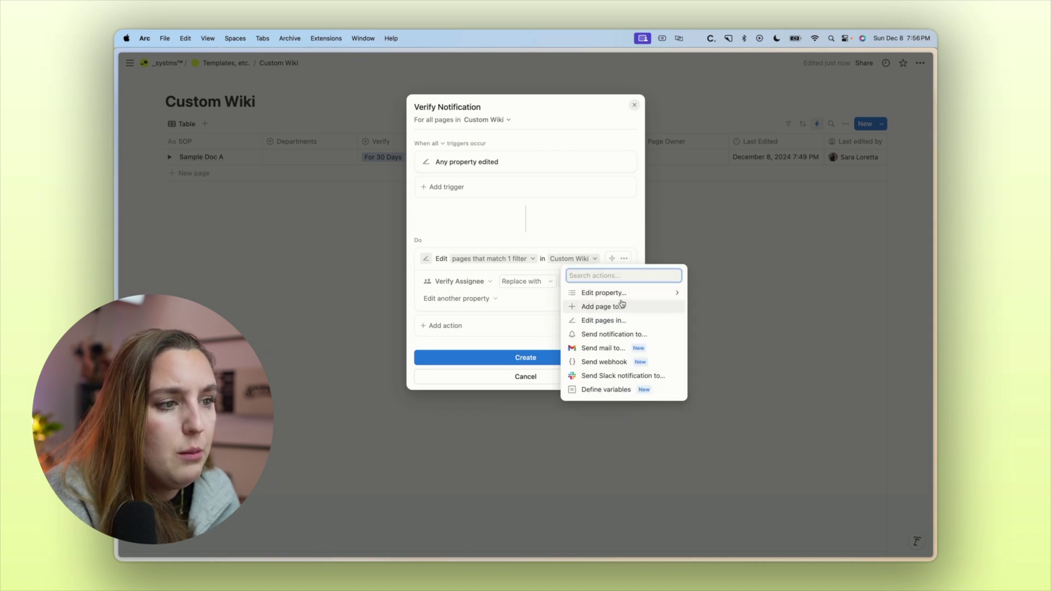
Define a 'Page Owner' variable whose formula is Trigger page.Page Owner.
{"action": "left_click", "coordinate": [605, 389]}
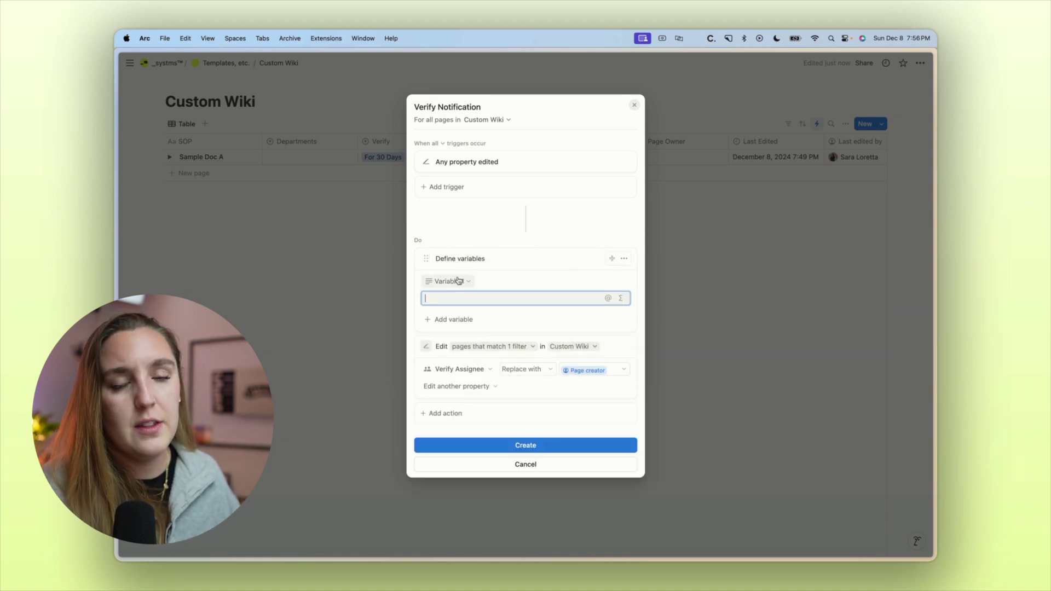
{"action": "left_click", "coordinate": [448, 281]}
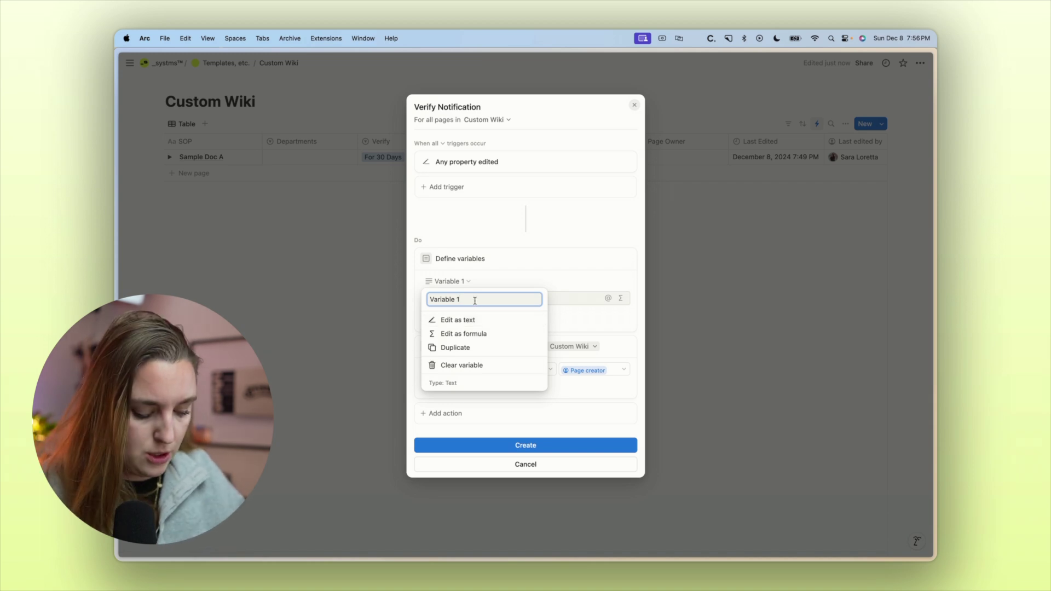
{"action": "triple_click", "coordinate": [474, 300]}
{"action": "type", "text": "Page Owner"}
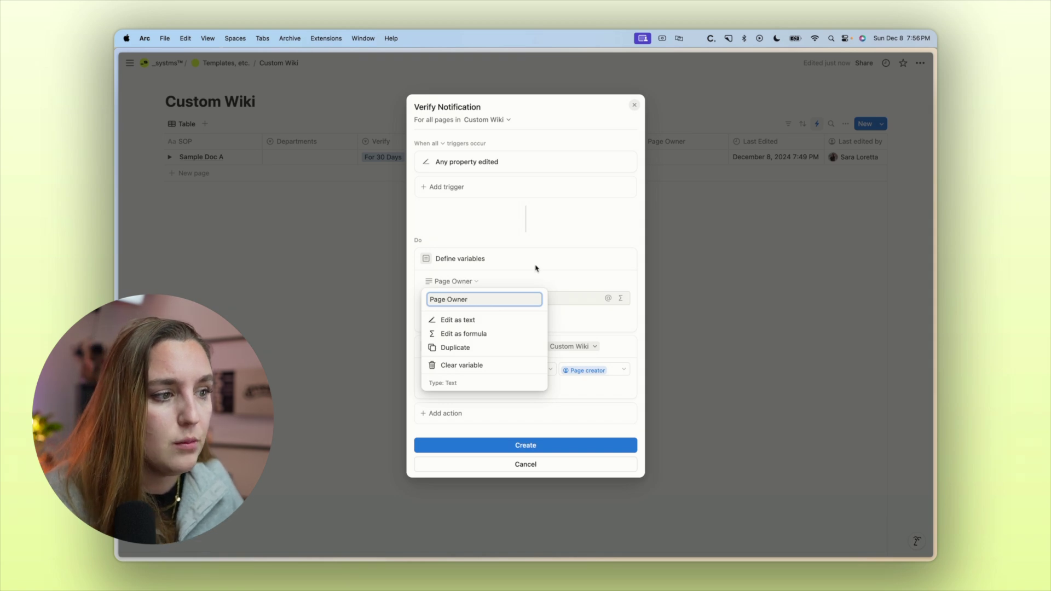
{"action": "left_click", "coordinate": [593, 295]}
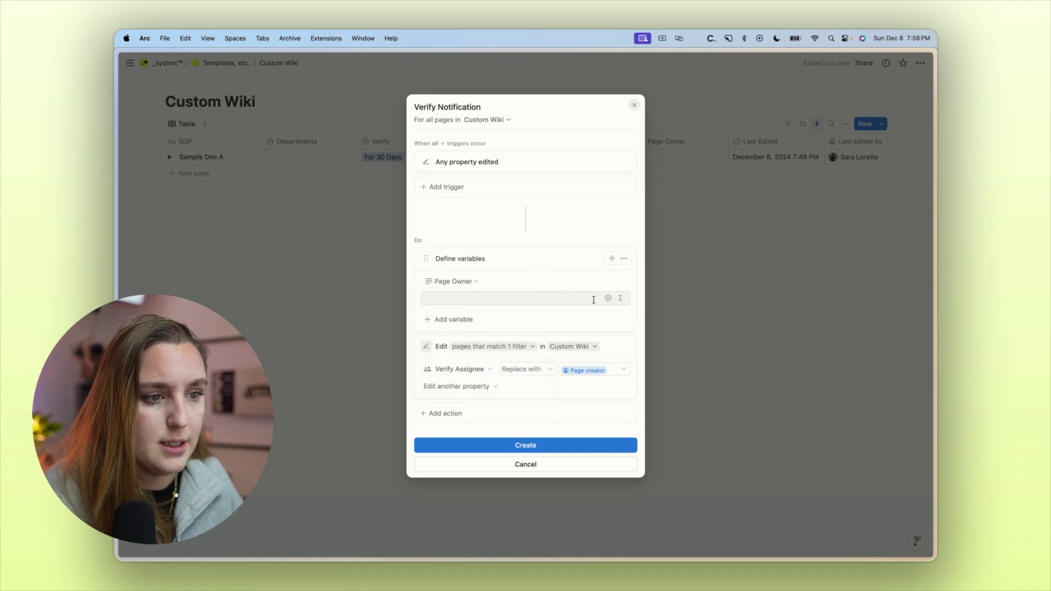
{"action": "left_click", "coordinate": [593, 299]}
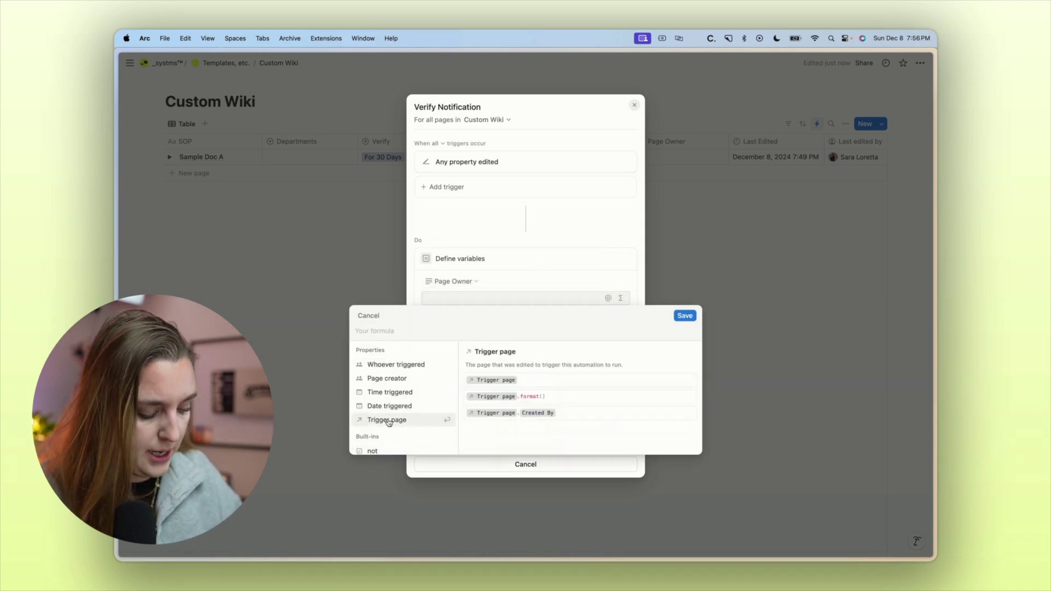
{"action": "left_click", "coordinate": [388, 421]}
{"action": "type", "text": "."}
{"action": "scroll", "coordinate": [402, 416], "scroll_direction": "down", "scroll_amount": 4}
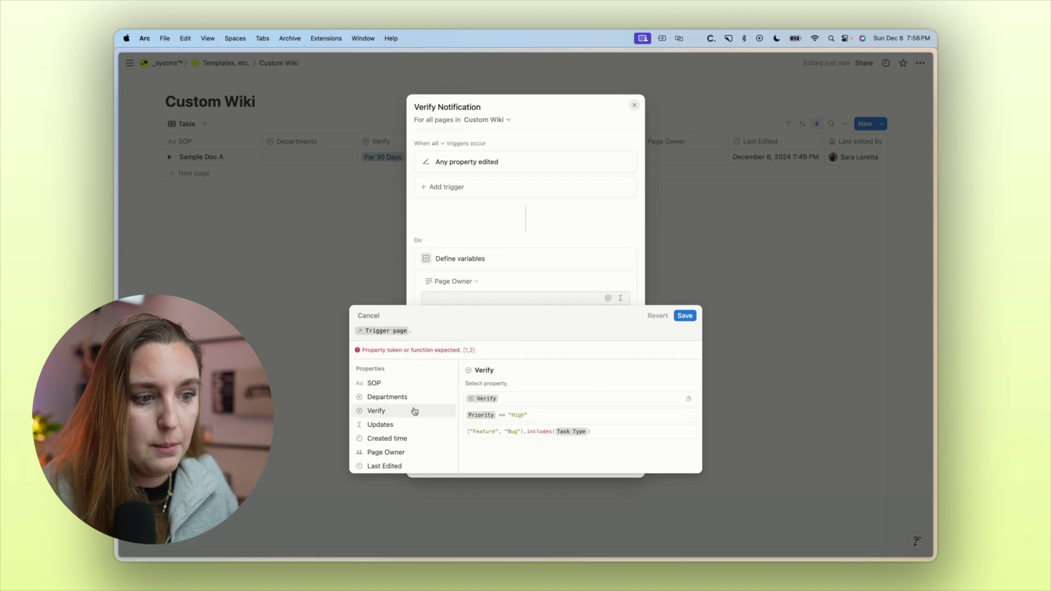
{"action": "scroll", "coordinate": [394, 454], "scroll_direction": "down", "scroll_amount": 4}
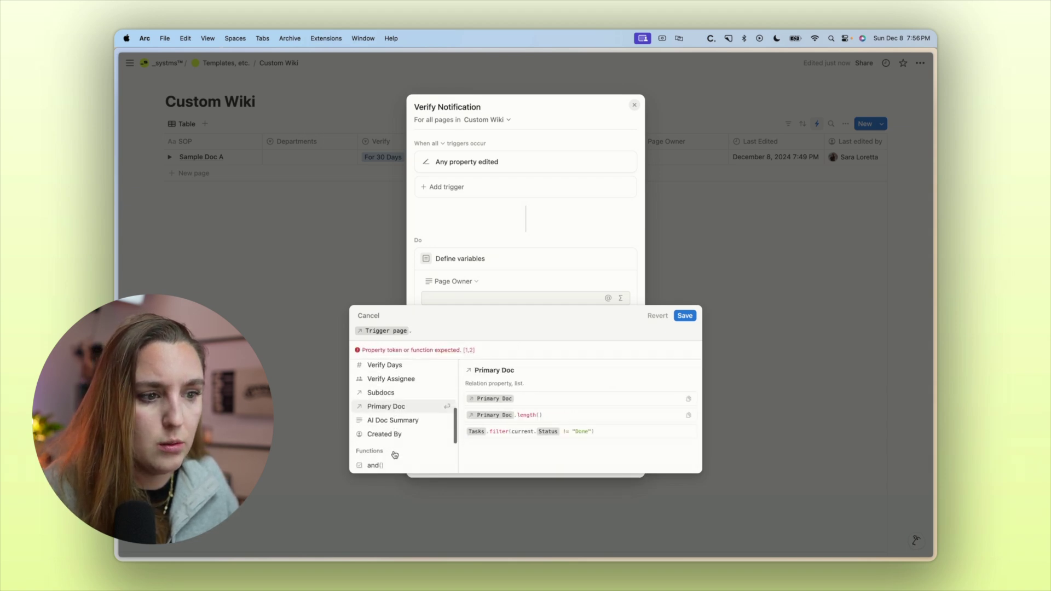
{"action": "scroll", "coordinate": [394, 455], "scroll_direction": "up", "scroll_amount": 6}
{"action": "scroll", "coordinate": [394, 454], "scroll_direction": "up", "scroll_amount": 1}
{"action": "left_click", "coordinate": [387, 421]}
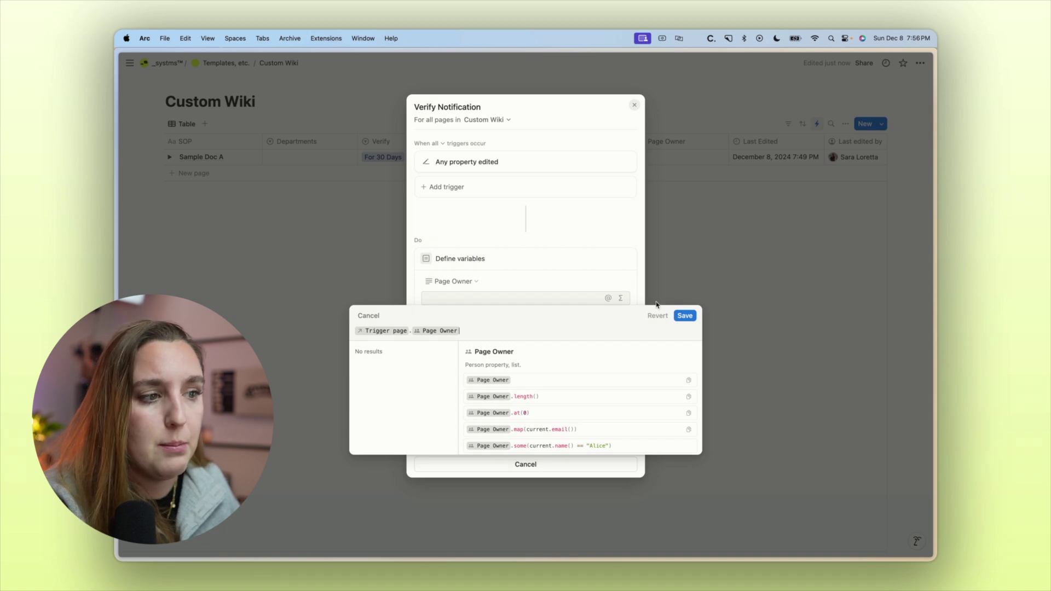
{"action": "left_click", "coordinate": [685, 315]}
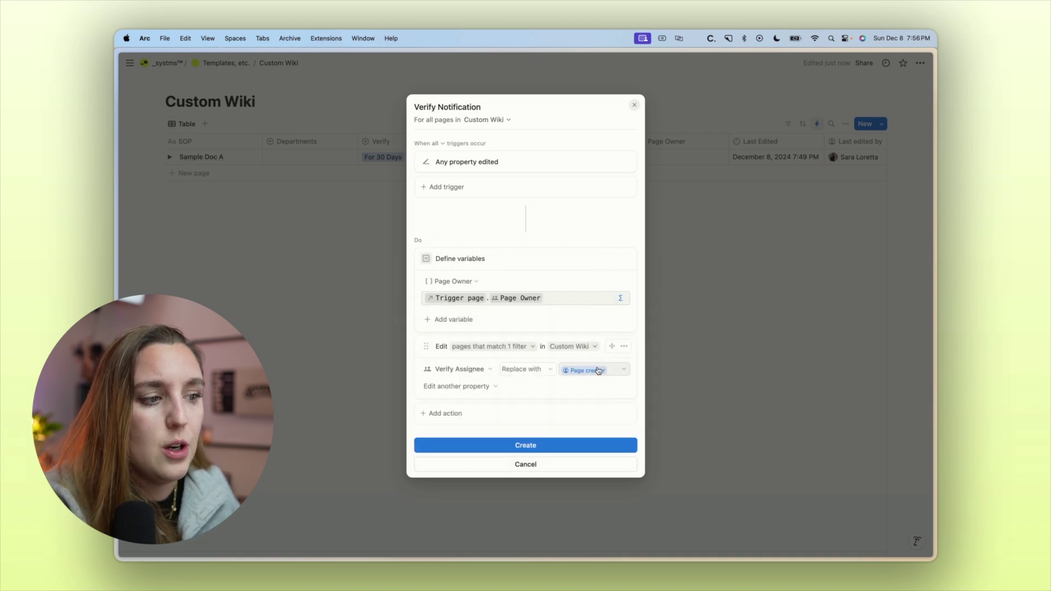
Replace the Verify Assignee value with a custom formula using the Page Owner variable, and create the automation.
{"action": "left_click", "coordinate": [584, 371]}
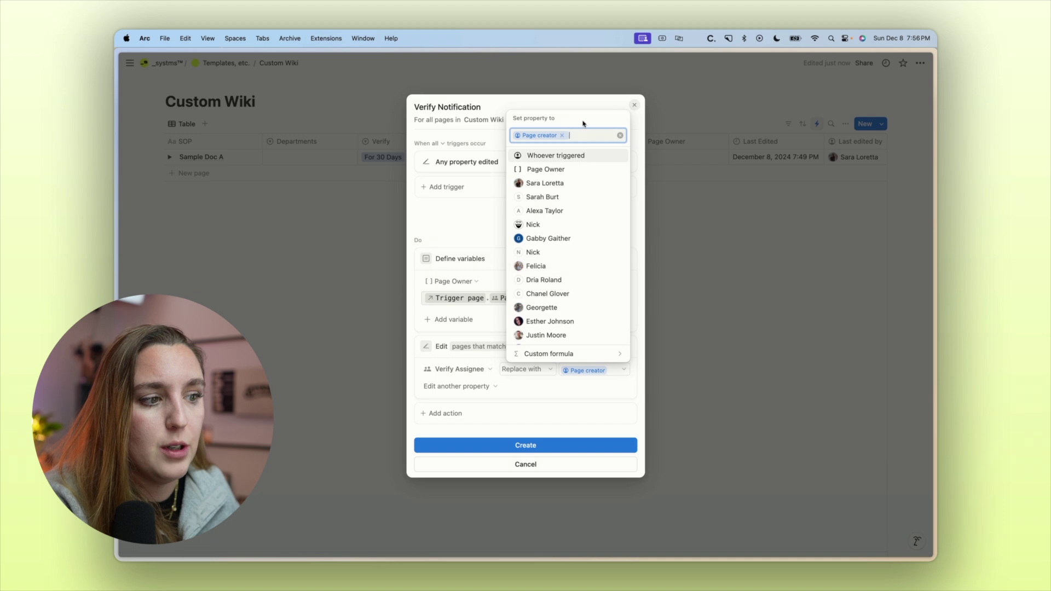
{"action": "left_click", "coordinate": [561, 135]}
{"action": "left_click", "coordinate": [539, 353]}
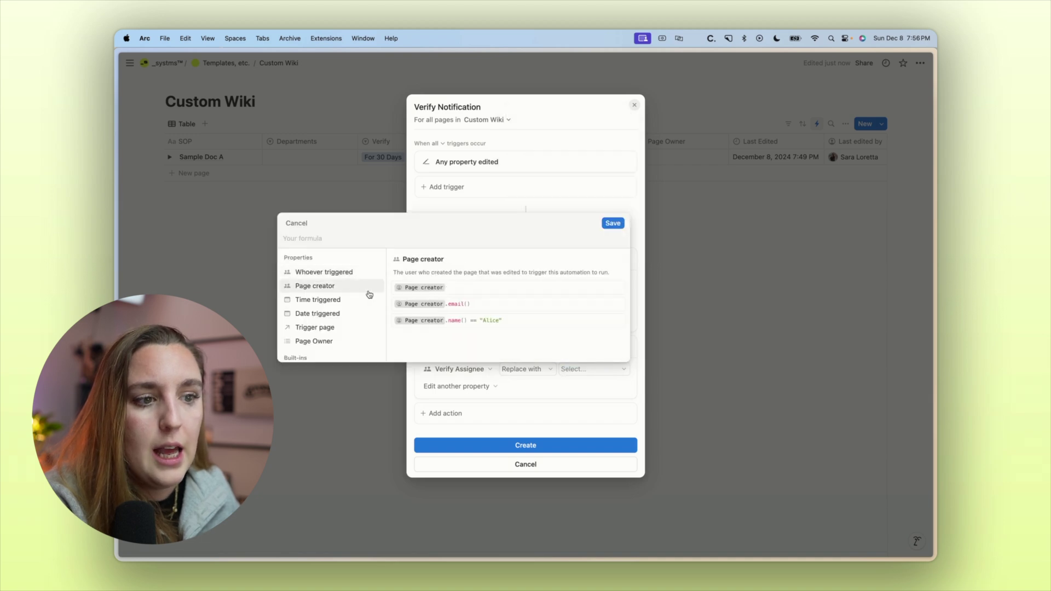
{"action": "left_click", "coordinate": [355, 342]}
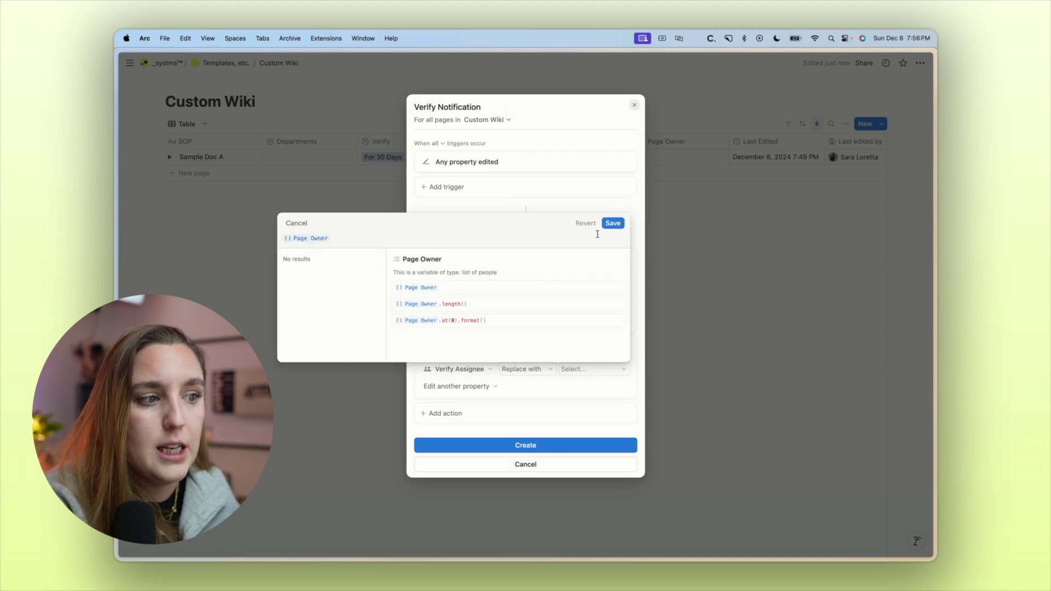
{"action": "left_click", "coordinate": [611, 224]}
{"action": "left_click", "coordinate": [577, 444]}
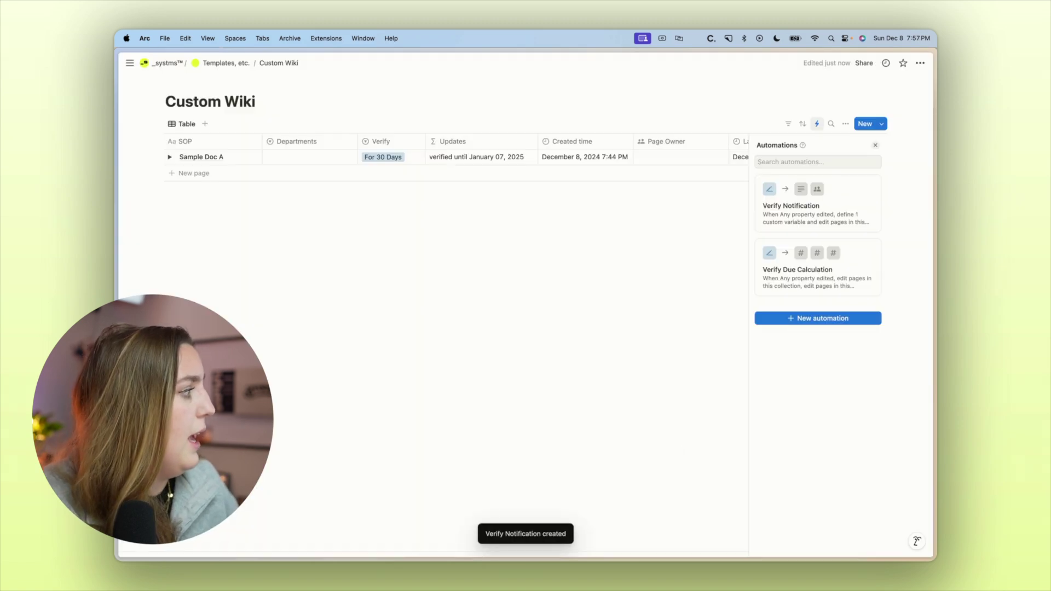
Start a new automation titled 'Indefinitely' triggered when any property is edited.
{"action": "left_click", "coordinate": [799, 319]}
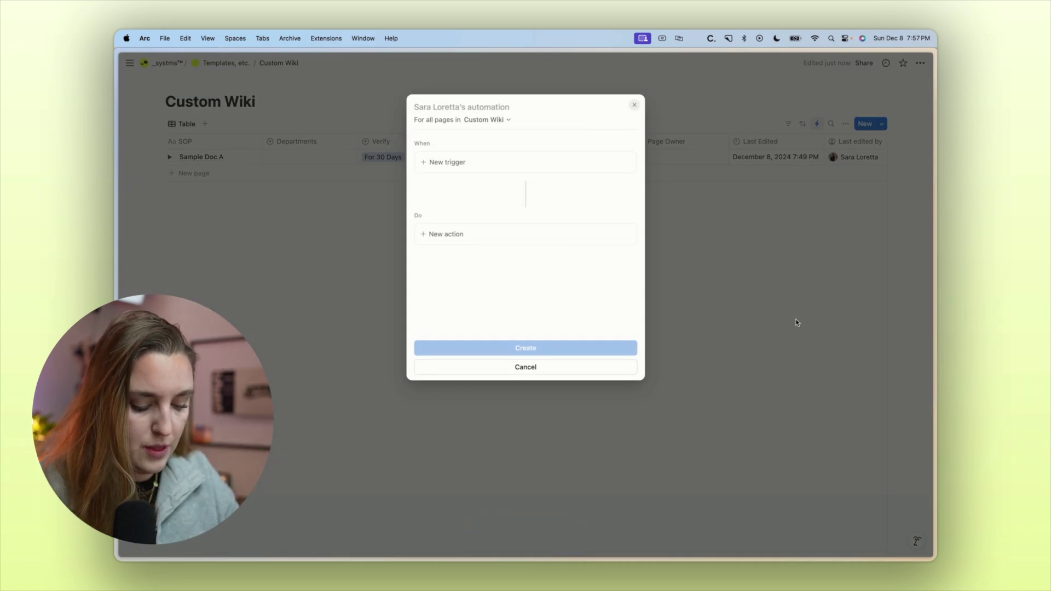
{"action": "type", "text": "I"}
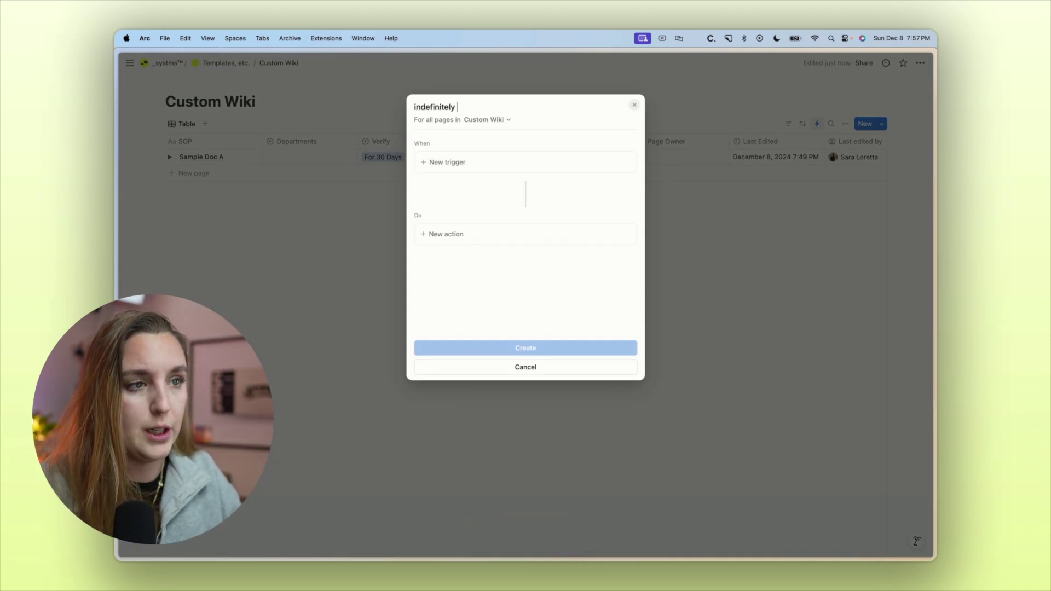
{"action": "key", "text": "BackSpace"}
{"action": "key", "text": "BackSpace"}
{"action": "key", "text": "BackSpace"}
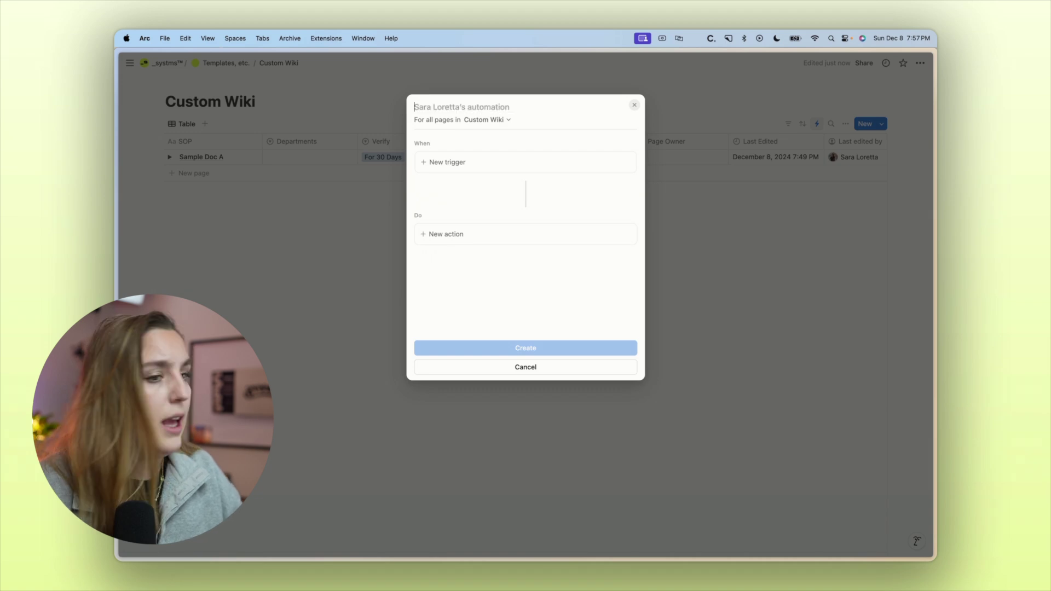
{"action": "type", "text": "Indefinitely"}
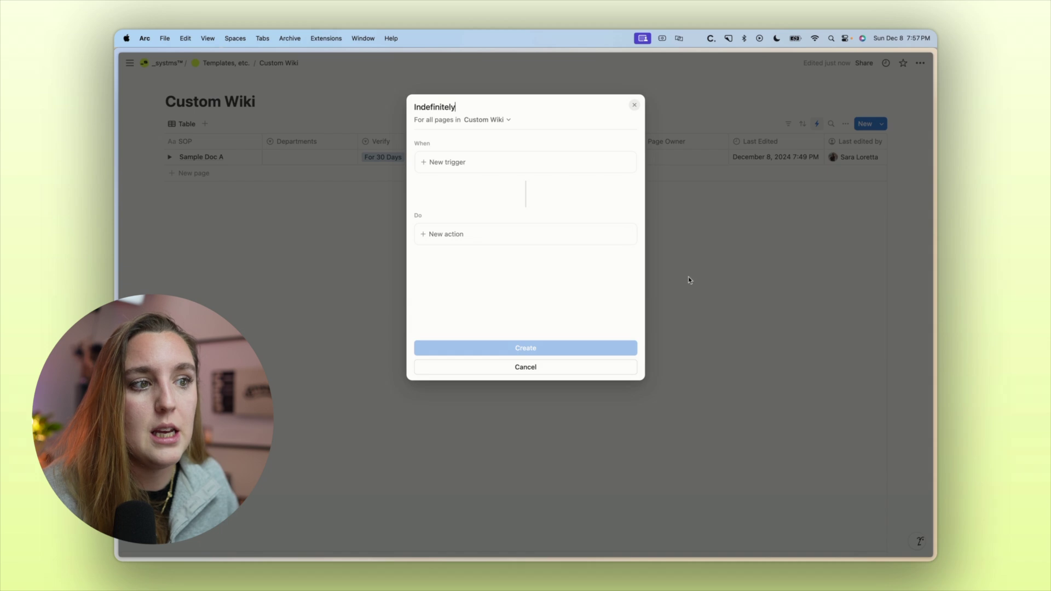
{"action": "left_click", "coordinate": [469, 167]}
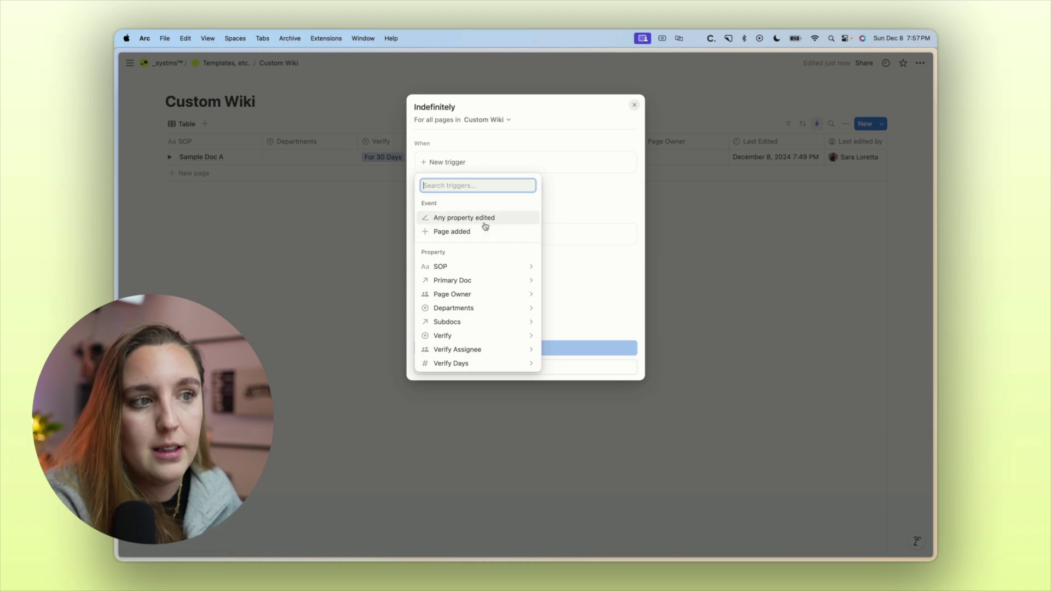
{"action": "left_click", "coordinate": [484, 222]}
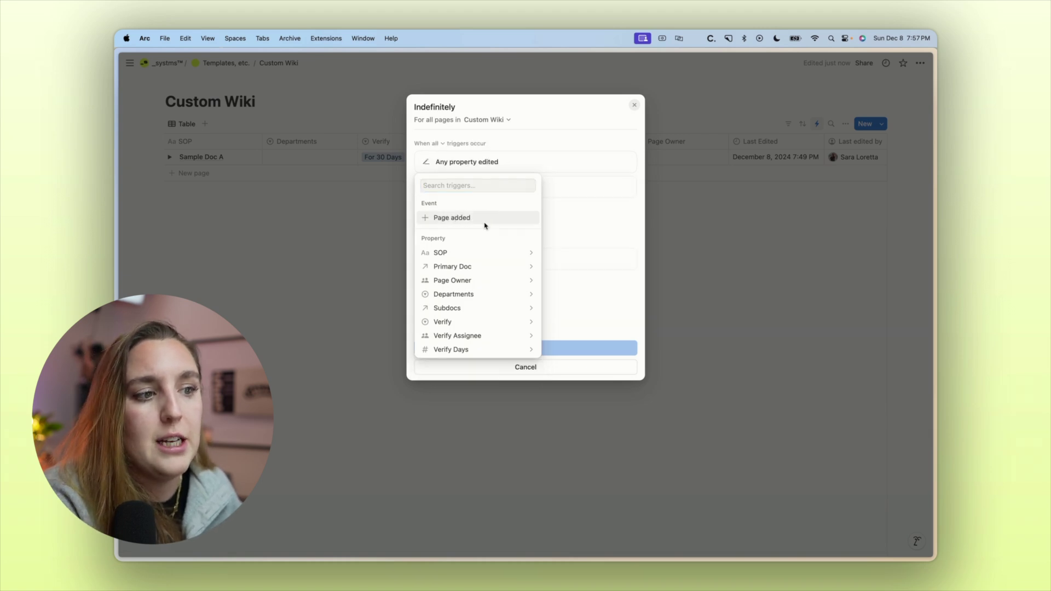
Add an Edit pages action on Custom Wiki filtered to pages whose Verify is empty.
{"action": "left_click", "coordinate": [488, 259]}
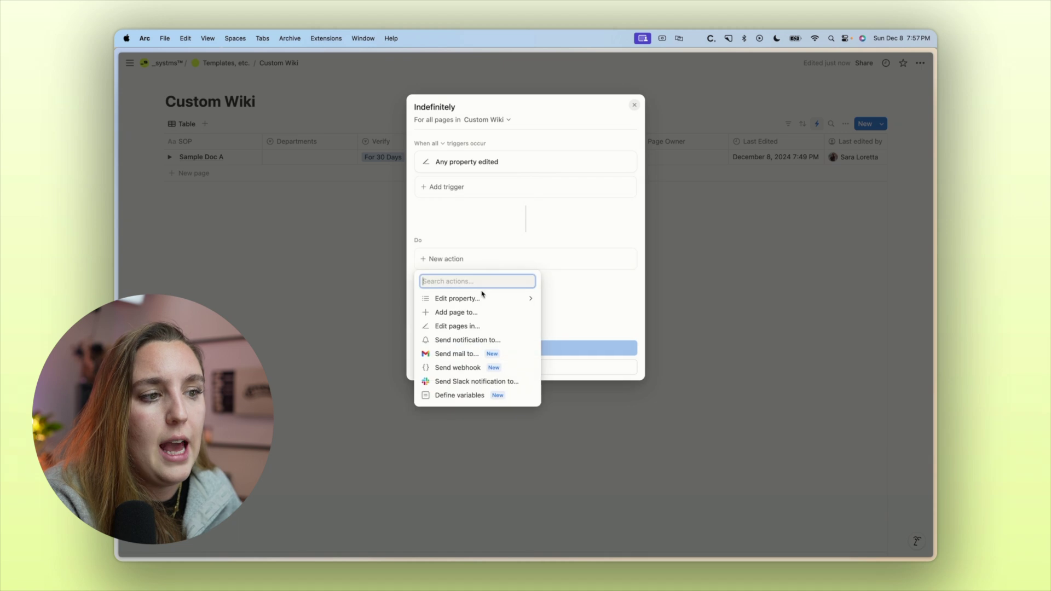
{"action": "left_click", "coordinate": [467, 326]}
{"action": "left_click", "coordinate": [476, 265]}
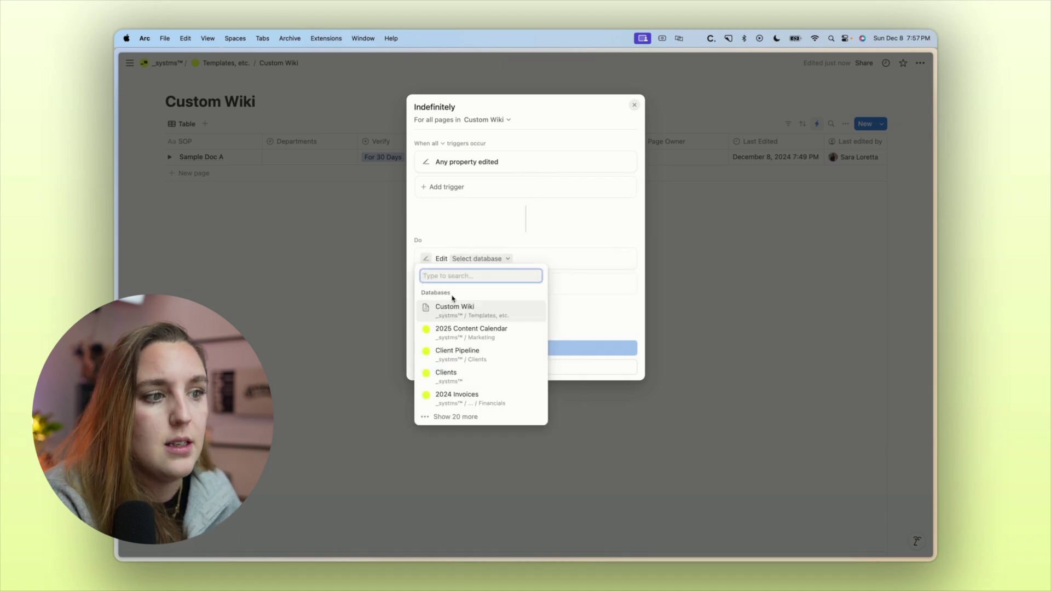
{"action": "left_click", "coordinate": [457, 307]}
{"action": "left_click", "coordinate": [485, 260]}
{"action": "left_click", "coordinate": [426, 295]}
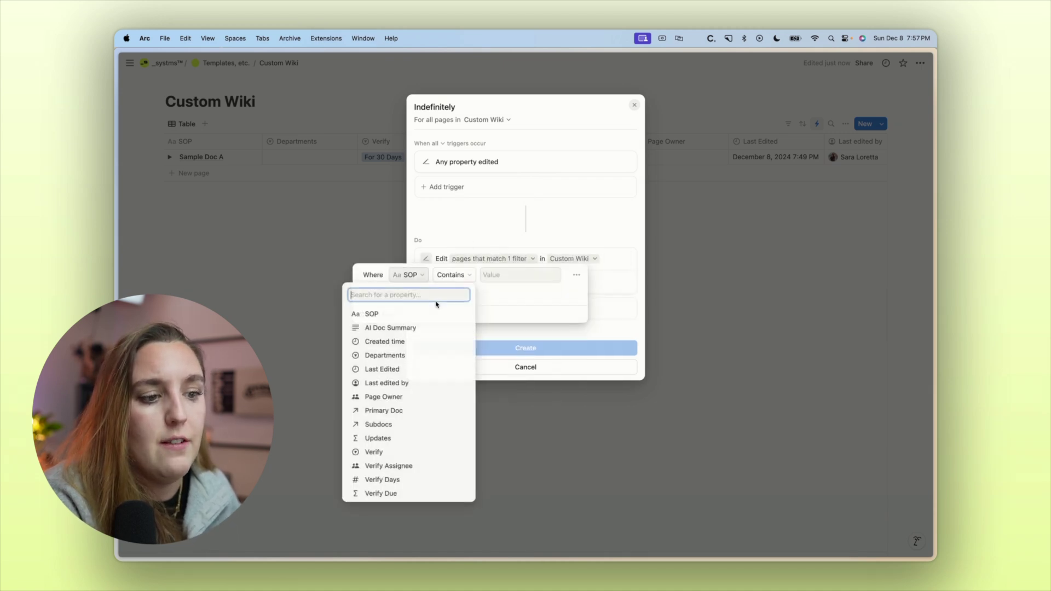
{"action": "left_click", "coordinate": [407, 453]}
{"action": "left_click", "coordinate": [463, 275]}
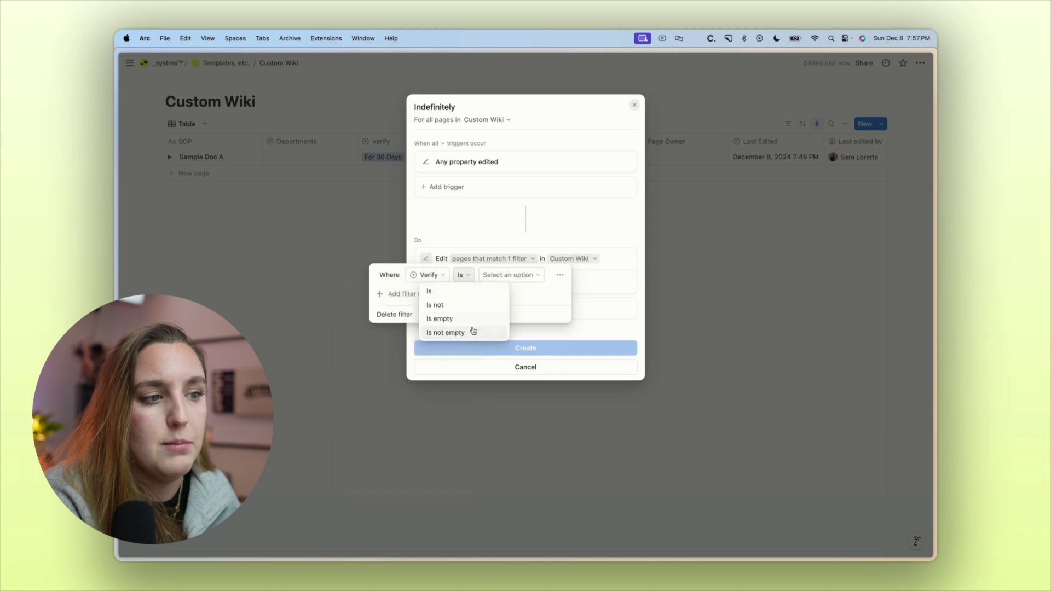
{"action": "left_click", "coordinate": [469, 320]}
{"action": "left_click", "coordinate": [585, 300]}
Set Verify to Indefinitely, create the automation and close the automations list.
{"action": "left_click", "coordinate": [447, 281]}
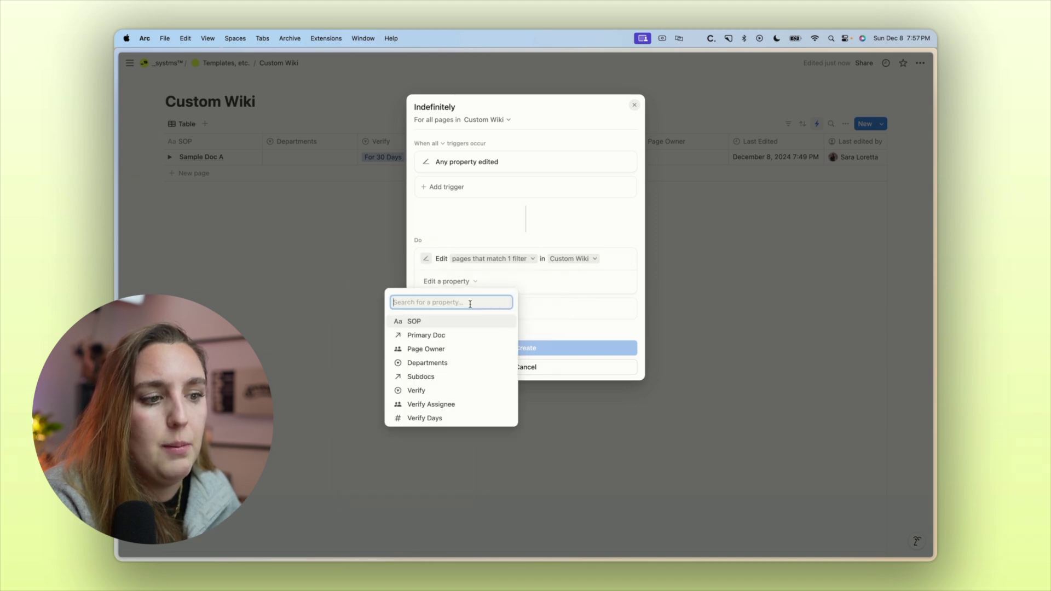
{"action": "left_click", "coordinate": [416, 390]}
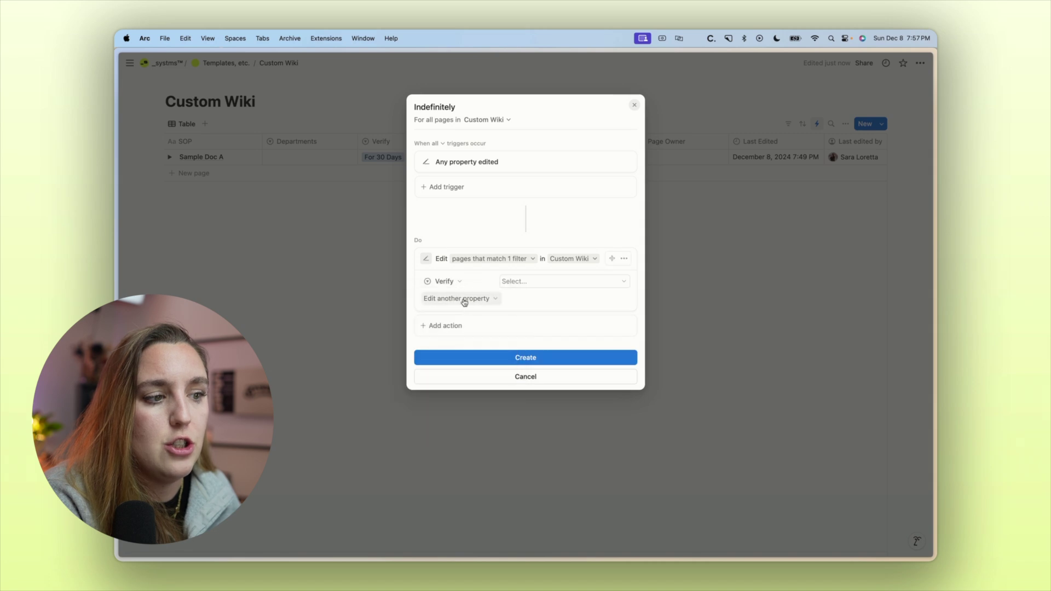
{"action": "left_click", "coordinate": [547, 281]}
{"action": "left_click", "coordinate": [532, 345]}
{"action": "key", "text": "Escape"}
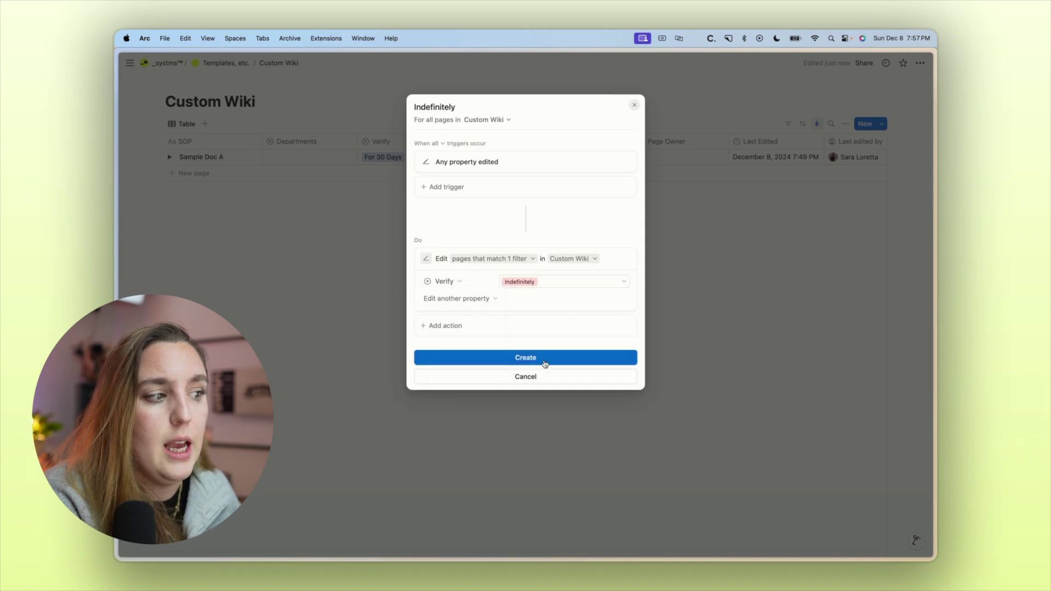
{"action": "left_click", "coordinate": [547, 358]}
{"action": "key", "text": "Escape"}
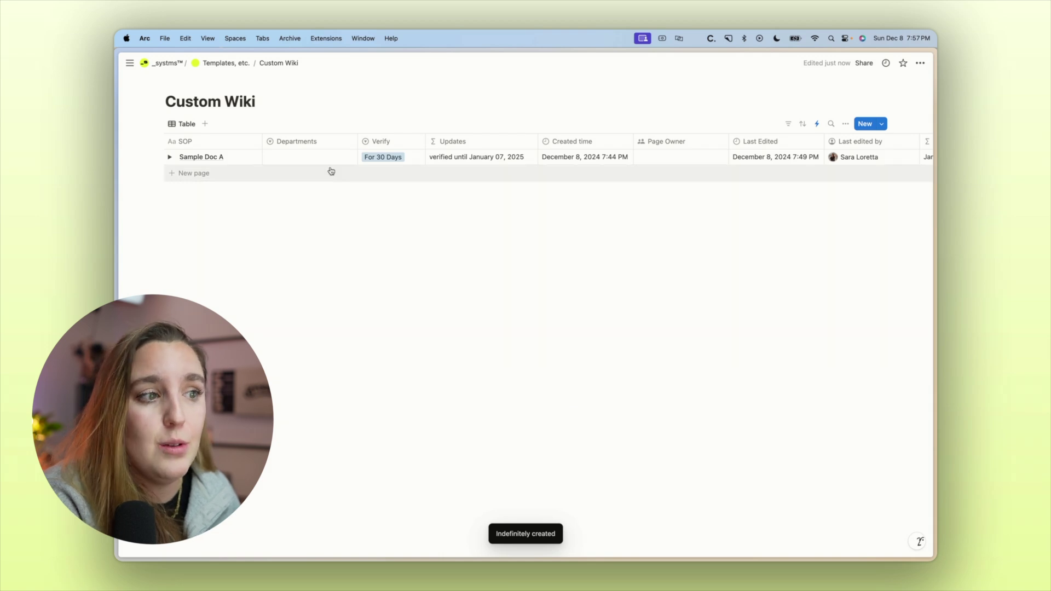
Add a new wiki page titled 'Sample Doc B' in the Marketing department.
{"action": "left_click", "coordinate": [241, 157]}
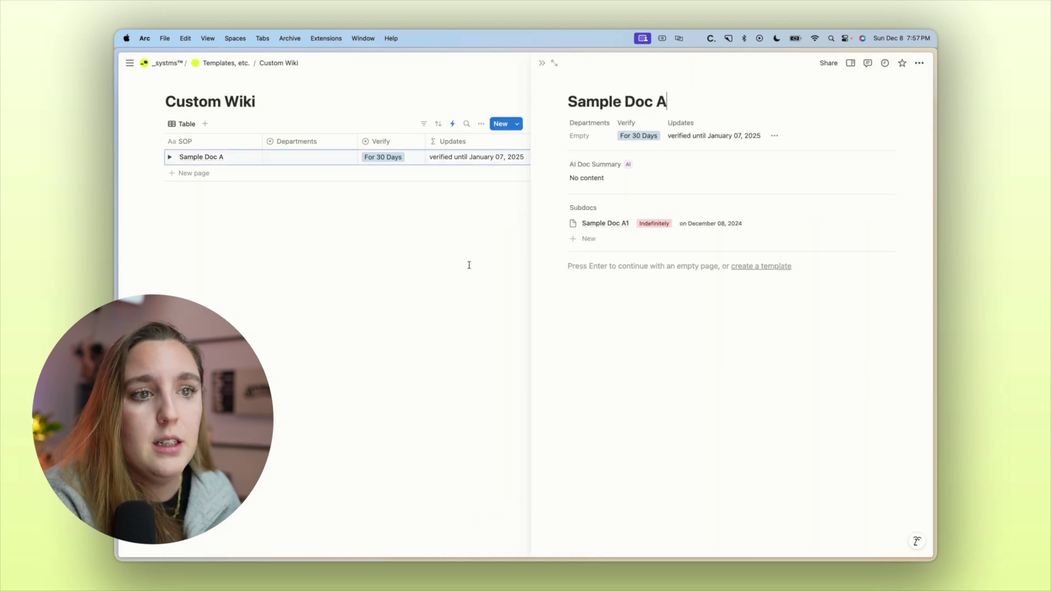
{"action": "left_click", "coordinate": [209, 180]}
{"action": "left_click", "coordinate": [210, 179]}
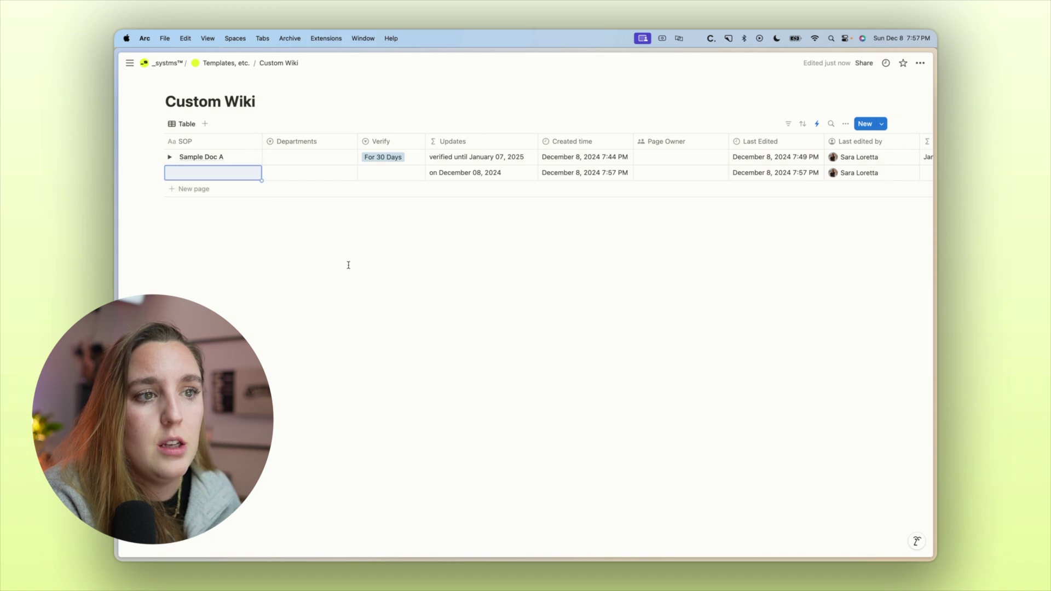
{"action": "left_click", "coordinate": [242, 173]}
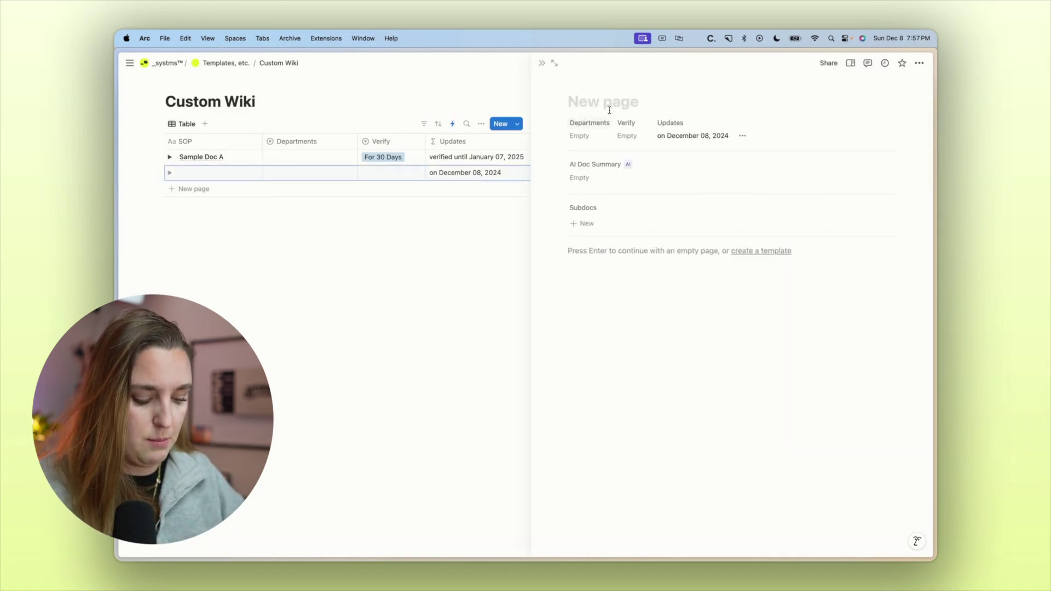
{"action": "type", "text": "Sample Doc B"}
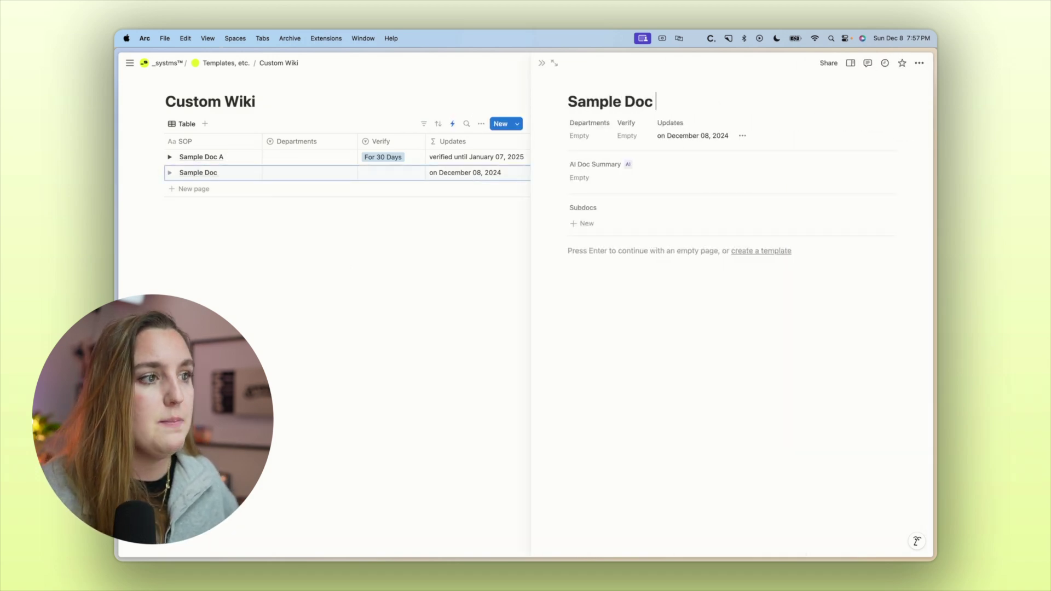
{"action": "left_click", "coordinate": [579, 136]}
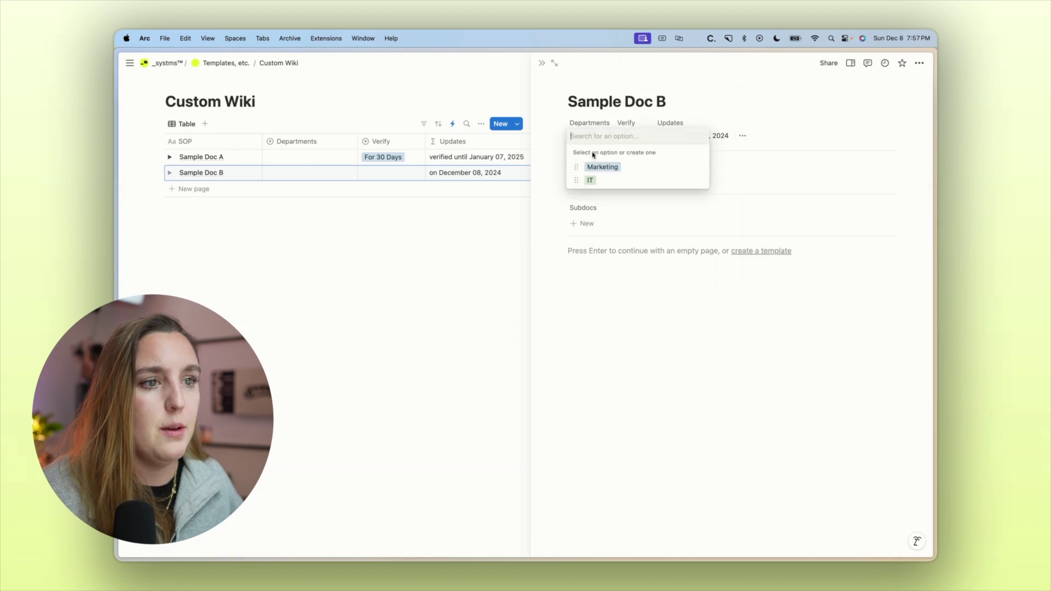
{"action": "left_click", "coordinate": [591, 165]}
Switch Sample Doc B's Verify through For 90 Days and Indefinitely, ending on Out of Date.
{"action": "left_click", "coordinate": [627, 136]}
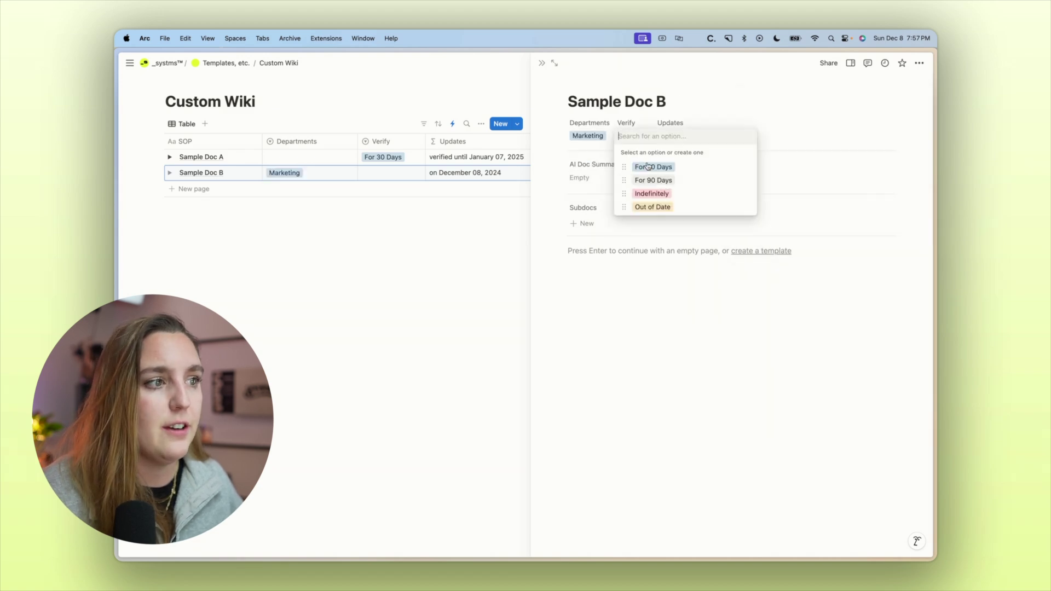
{"action": "left_click", "coordinate": [668, 180]}
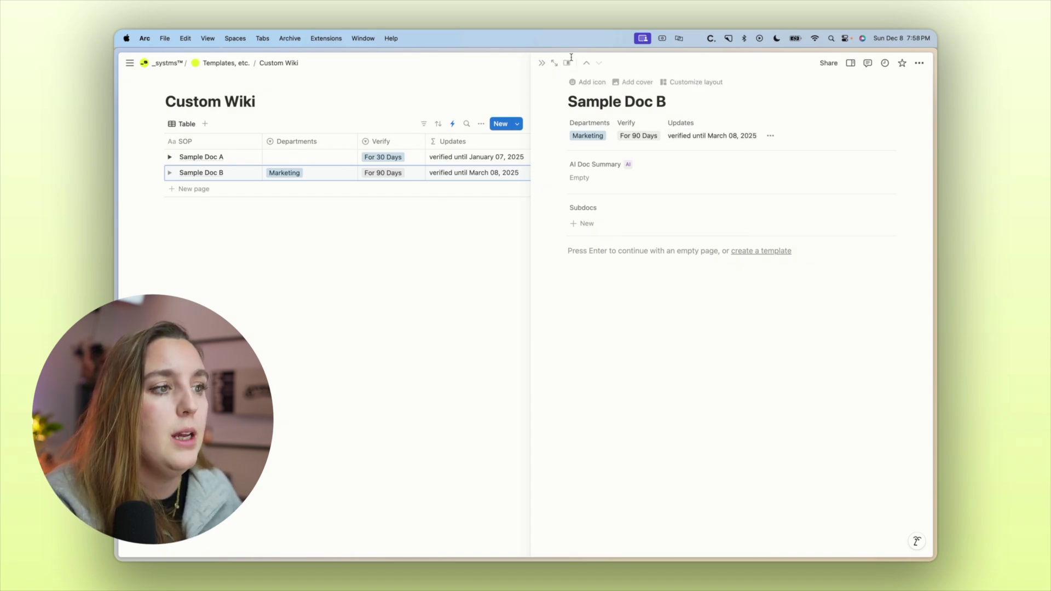
{"action": "left_click", "coordinate": [638, 135]}
{"action": "left_click", "coordinate": [651, 194]}
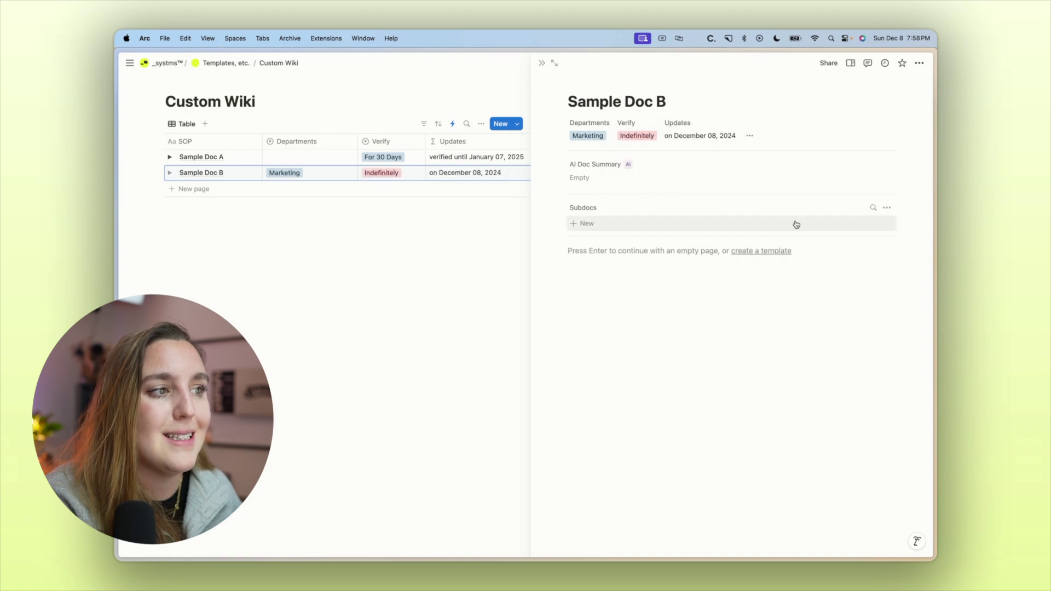
{"action": "left_click", "coordinate": [636, 136]}
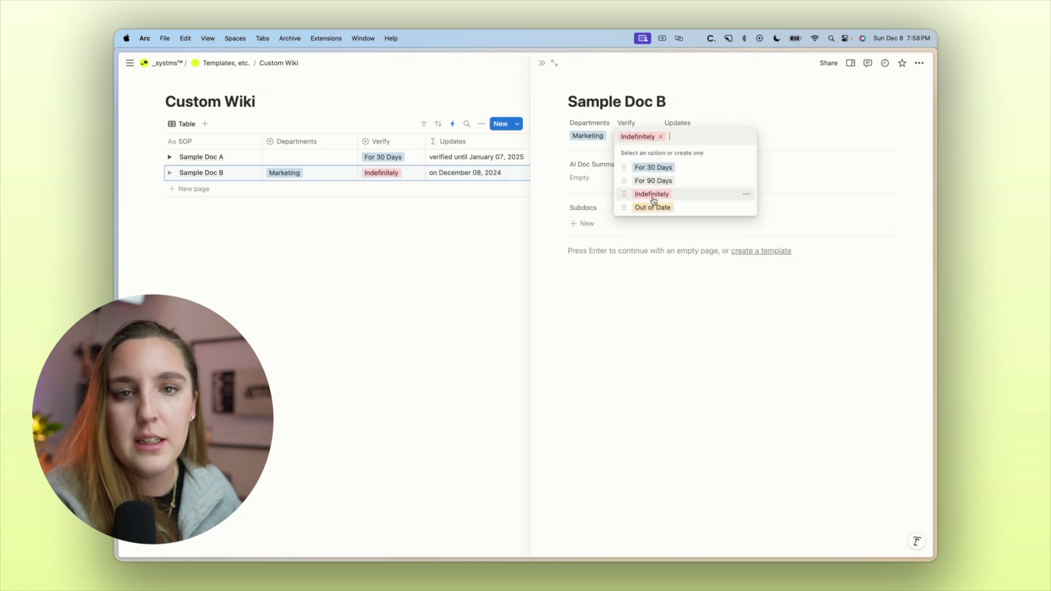
{"action": "left_click", "coordinate": [636, 205]}
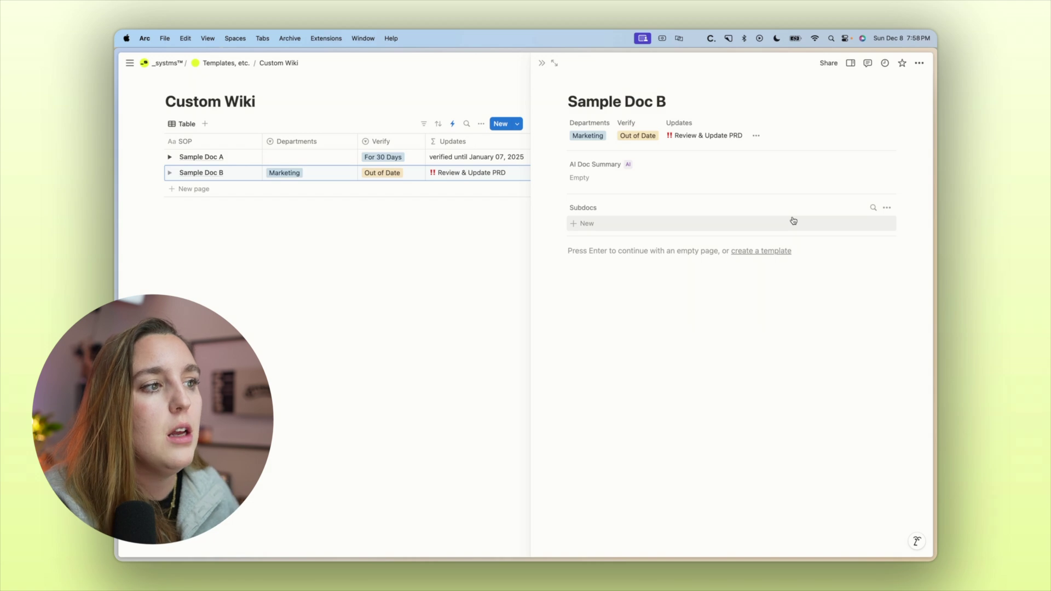